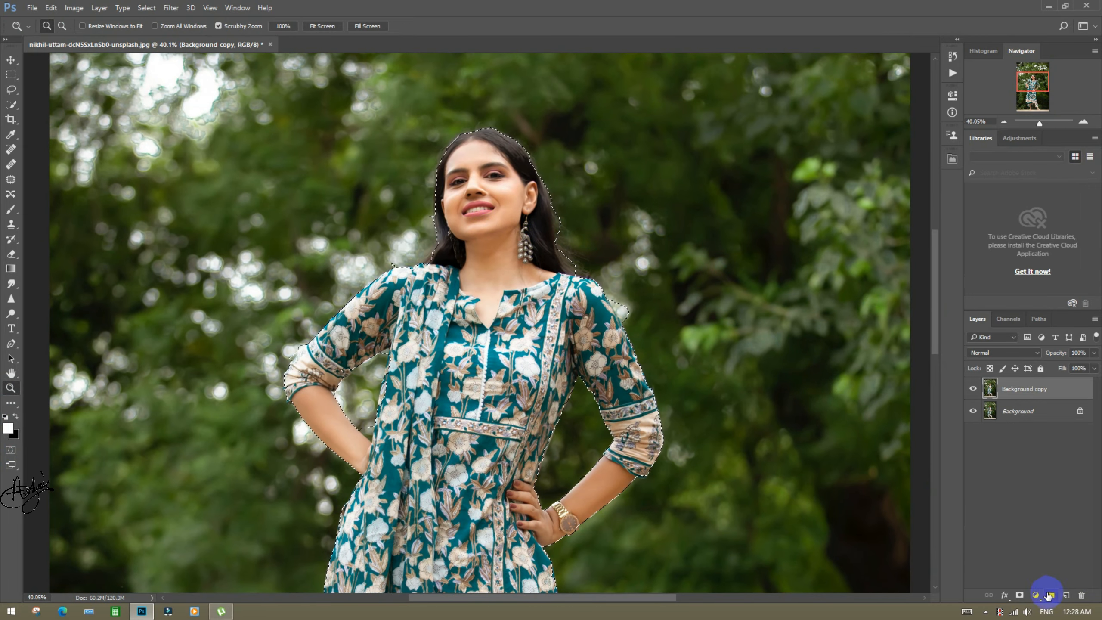
- Add a layer mask to Background copy from the selection around the woman and open Select and Mask for it
click(1020, 595)
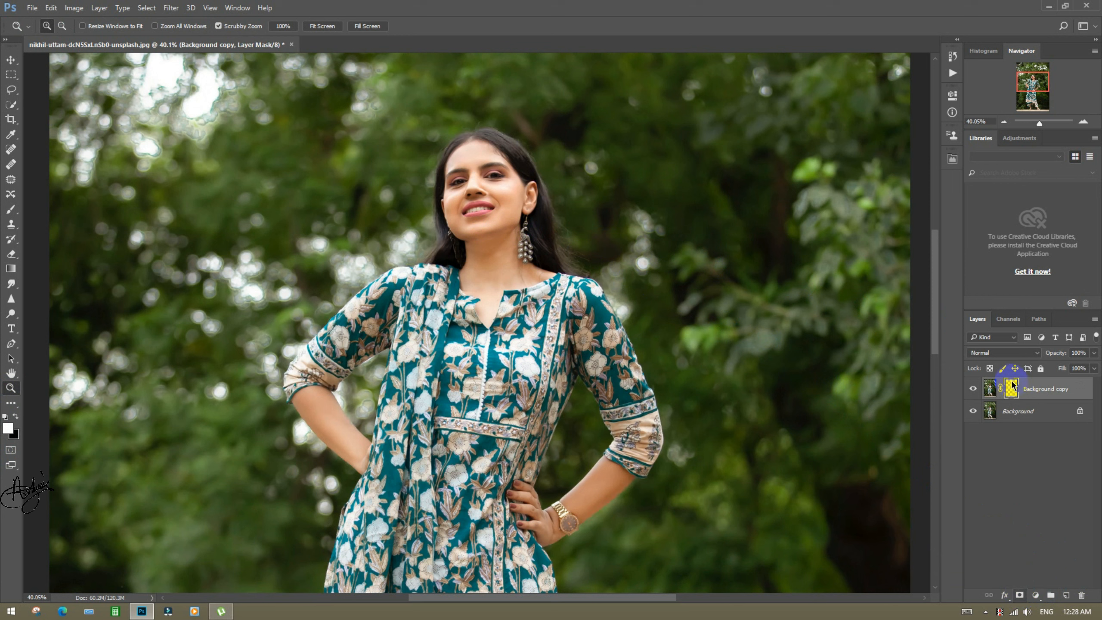
right_click(1017, 396)
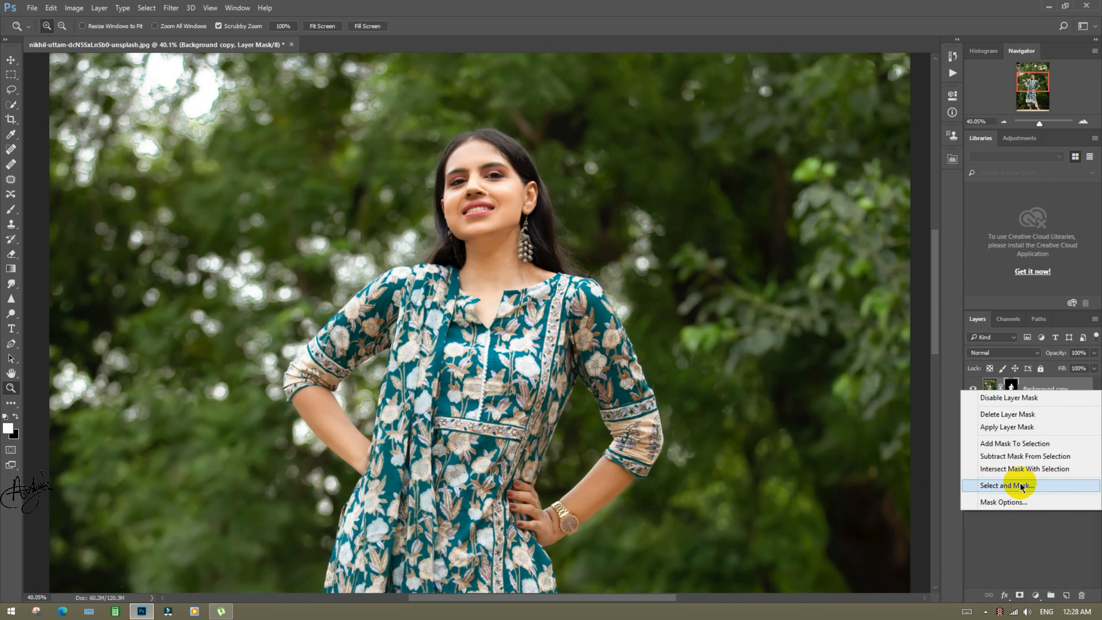
click(1017, 484)
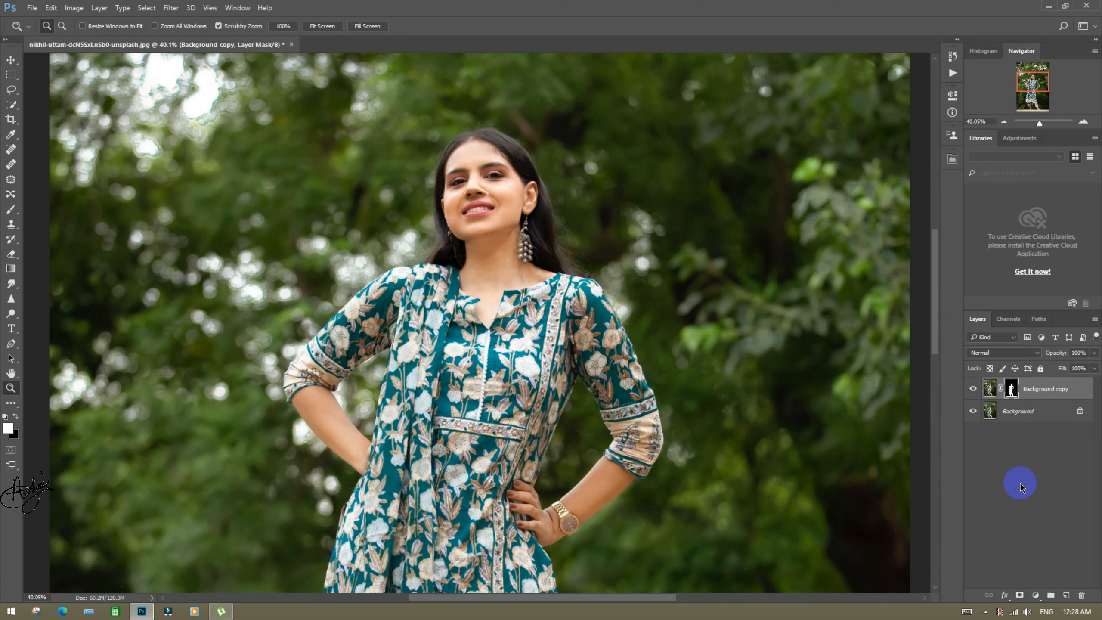
- Brush along the hair outline with the Refine Edge Brush at size 27 and accept the refined mask
key(ctrl+plus)
key(ctrl+plus)
key(ctrl+plus)
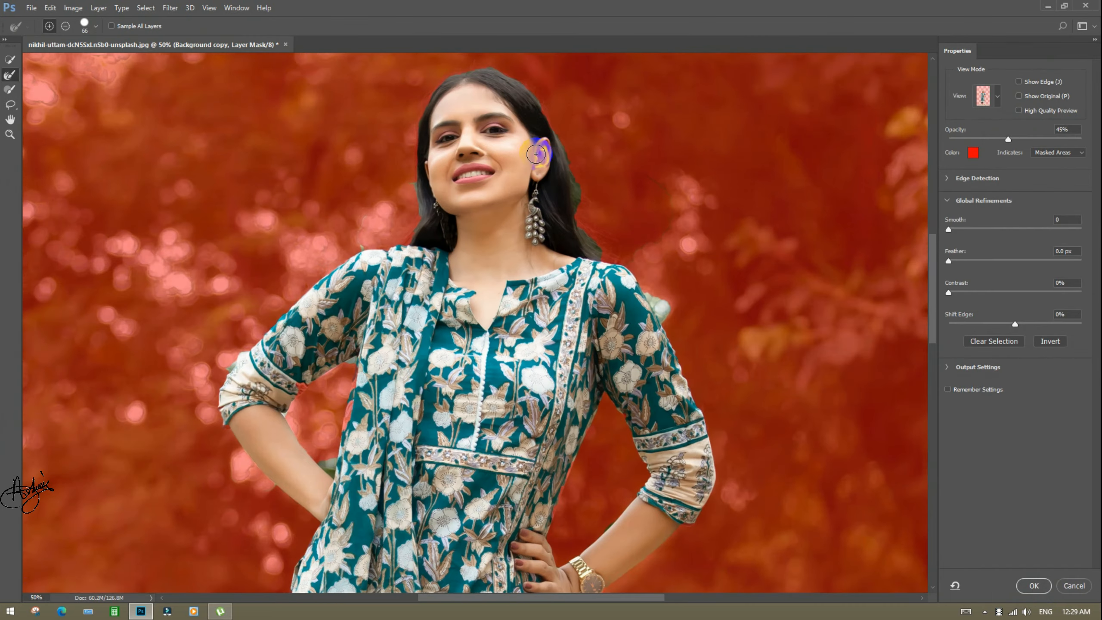
scroll(512, 108, up, 6)
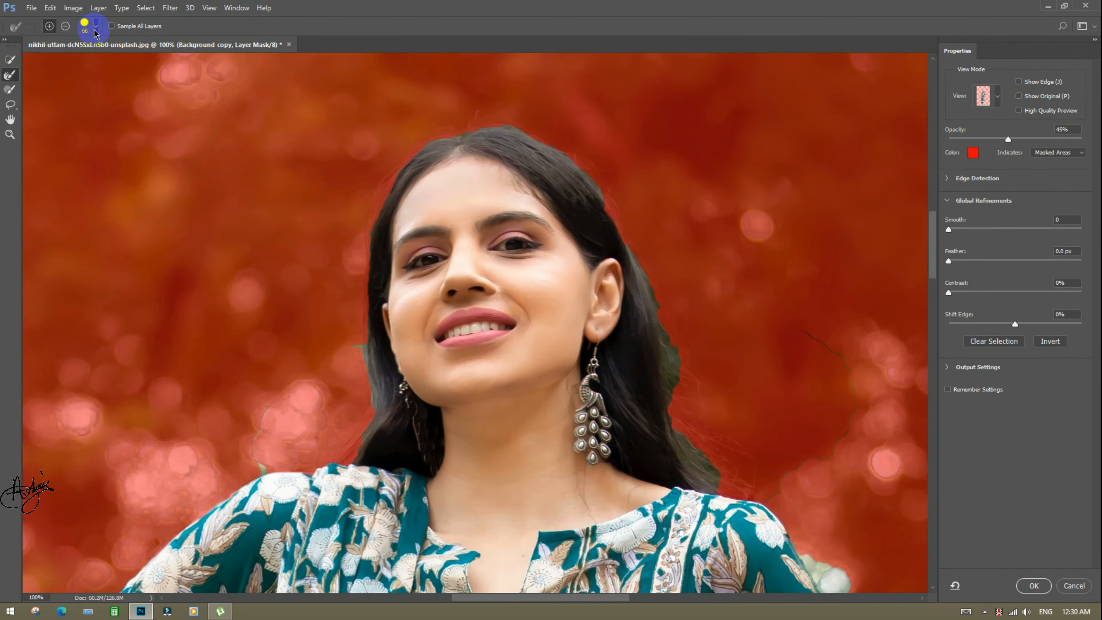
click(96, 26)
drag(65, 60, 56, 59)
drag(480, 124, 510, 124)
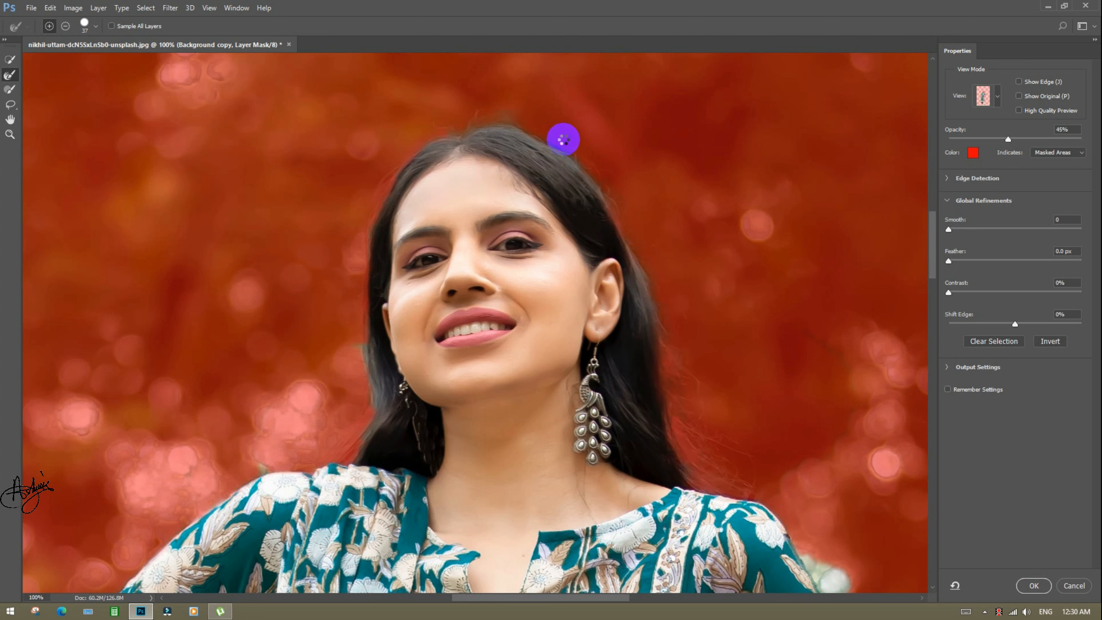
drag(507, 123, 469, 128)
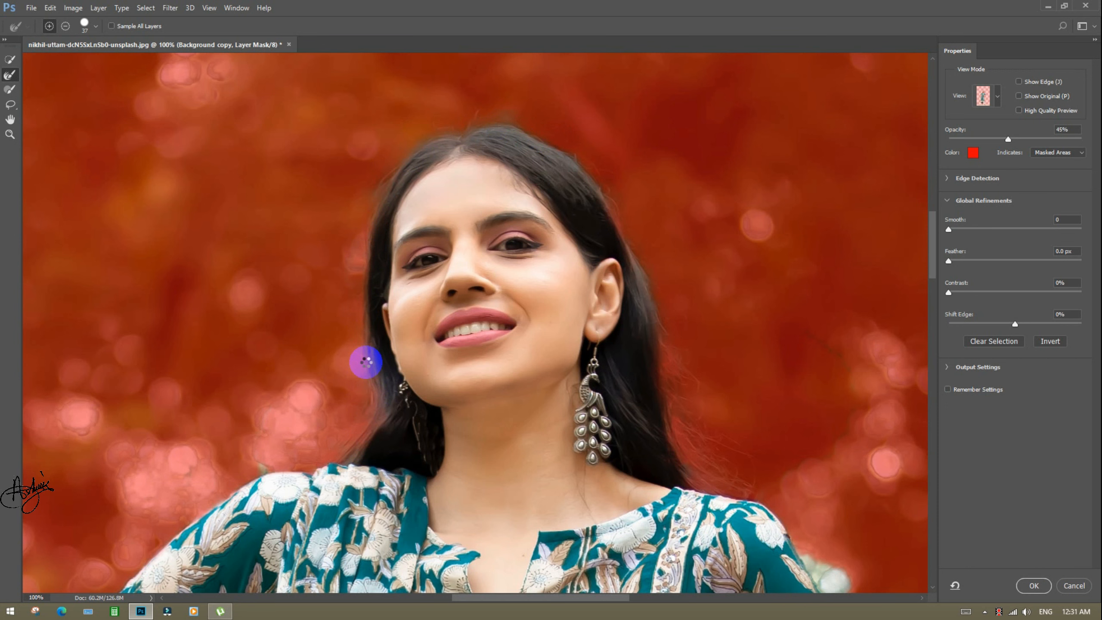
drag(370, 387, 371, 391)
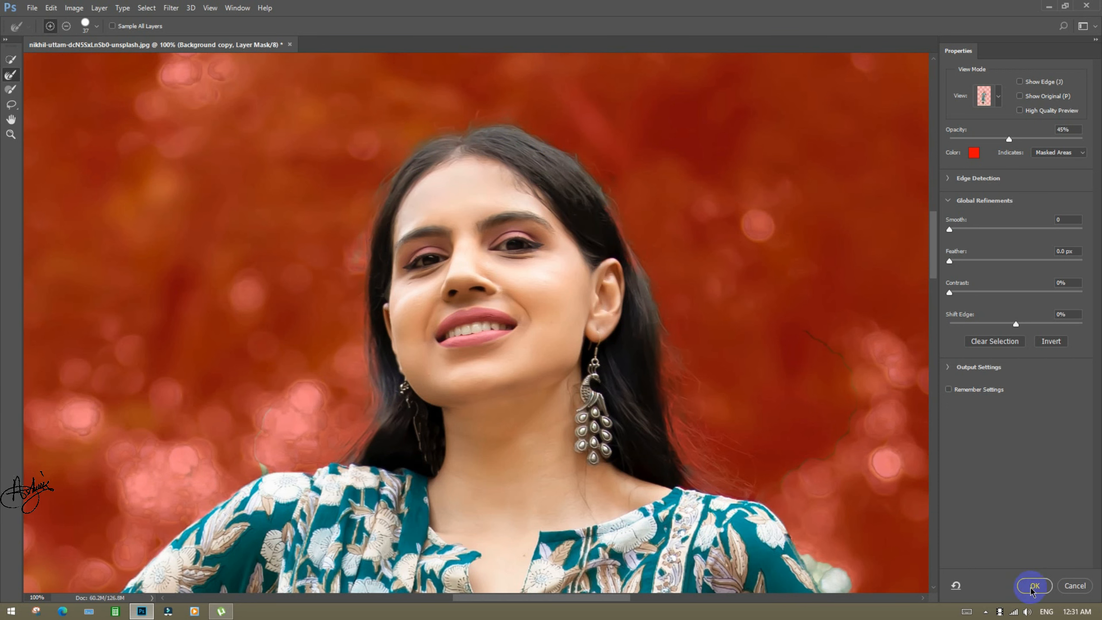
click(1033, 586)
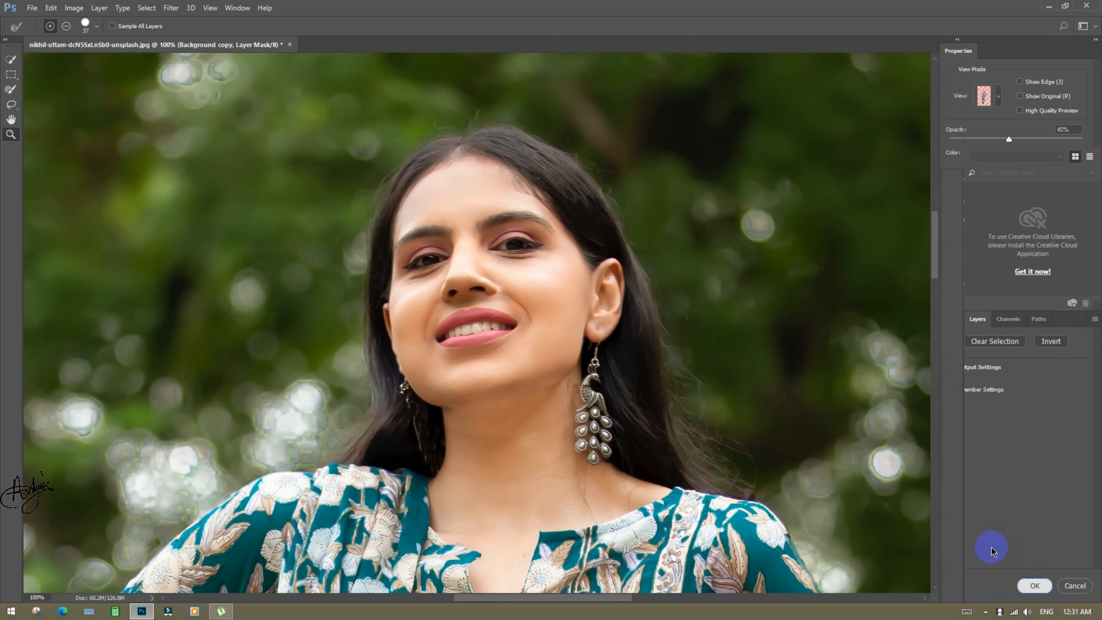
- Create a new empty layer and move it directly beneath Background copy
key(ctrl+minus)
key(ctrl+minus)
key(ctrl+minus)
key(ctrl+minus)
key(ctrl+minus)
key(ctrl+minus)
key(ctrl+minus)
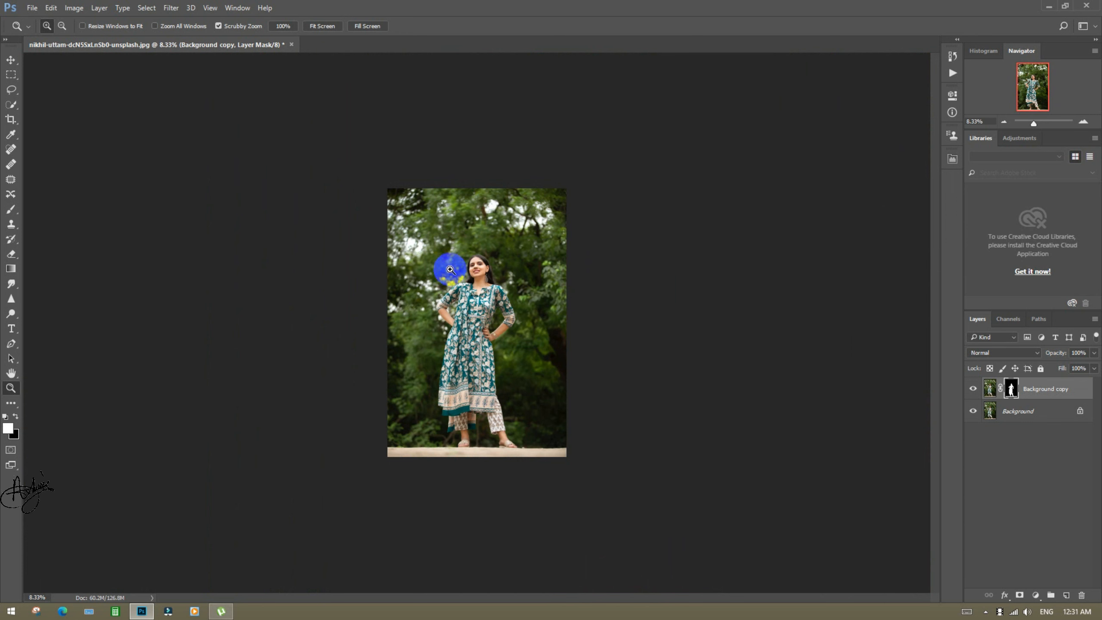
key(ctrl+plus)
key(ctrl+plus)
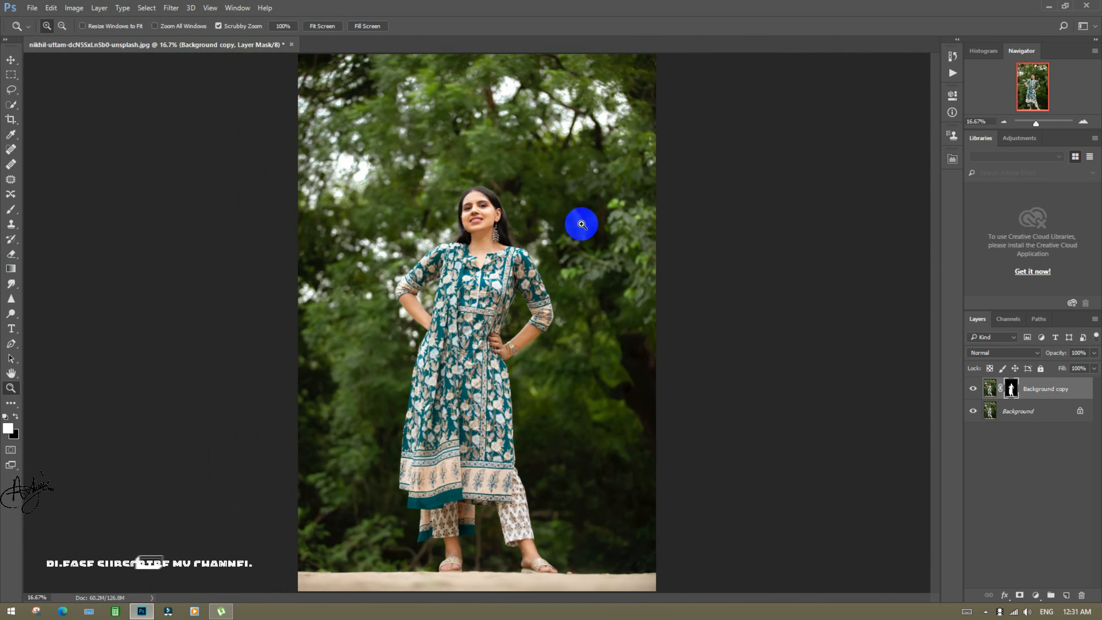
click(1065, 597)
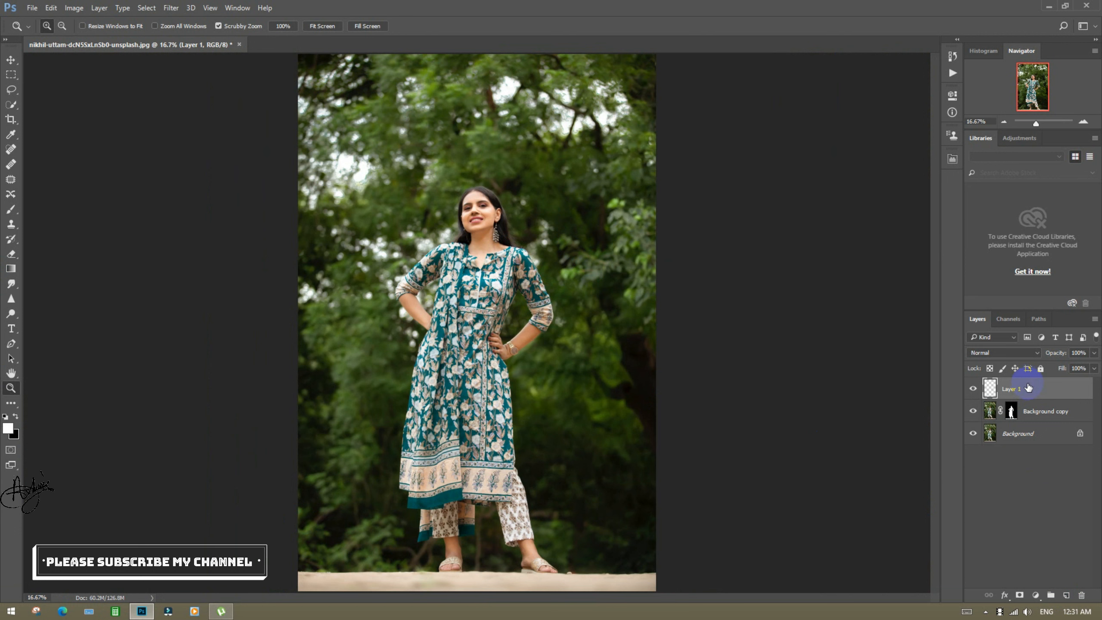
drag(1027, 399, 1032, 421)
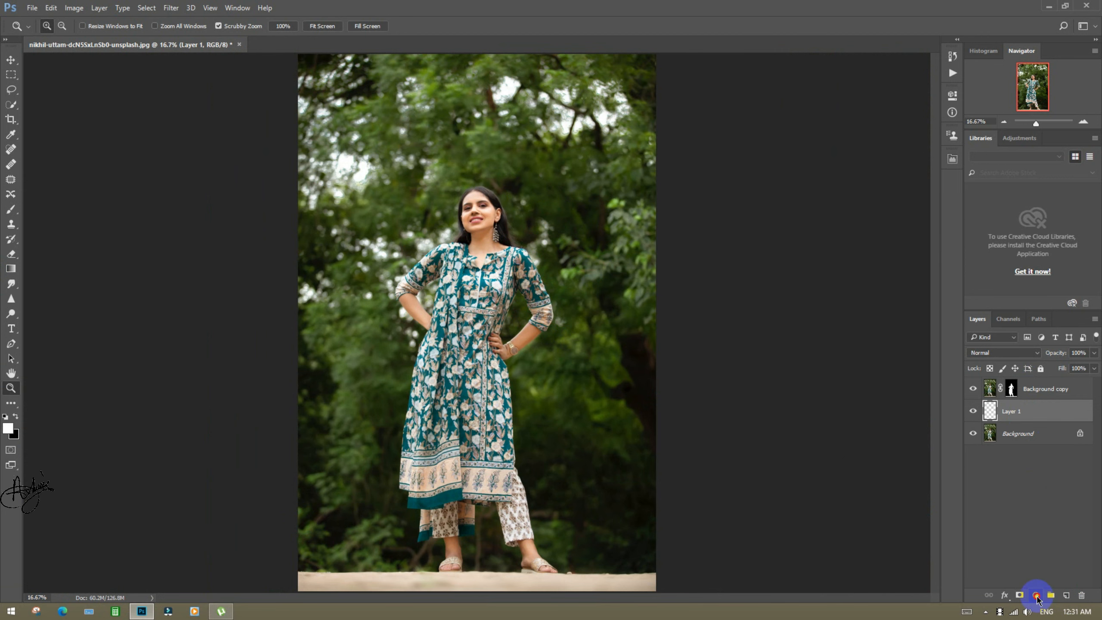
- Add a white Solid Color fill layer beneath Background copy and select Background copy's layer mask
click(1036, 595)
click(1022, 347)
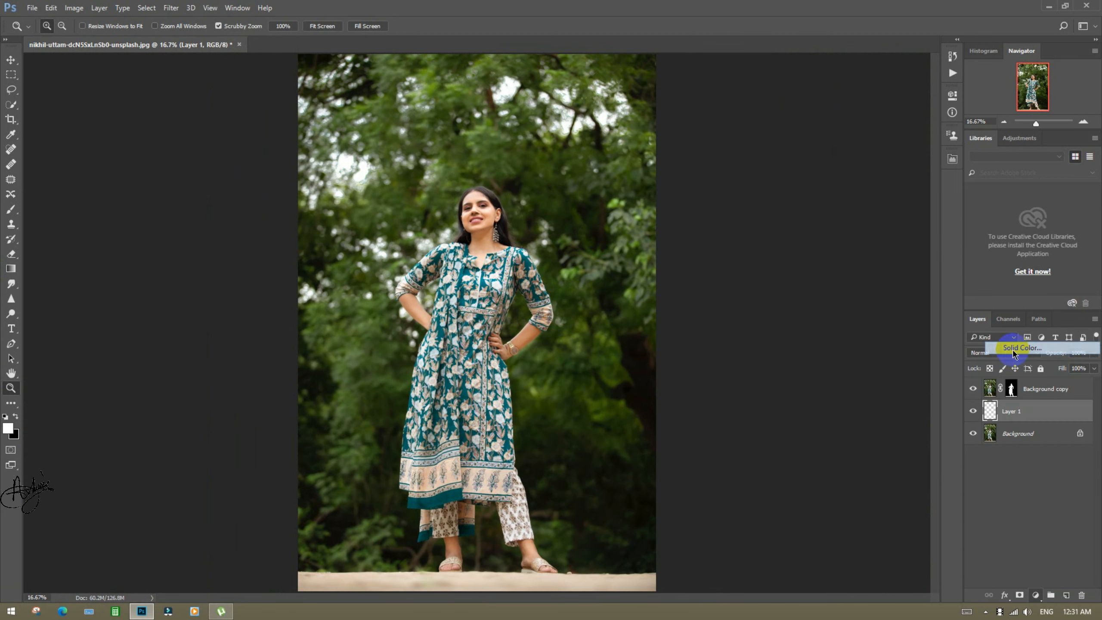
click(1010, 389)
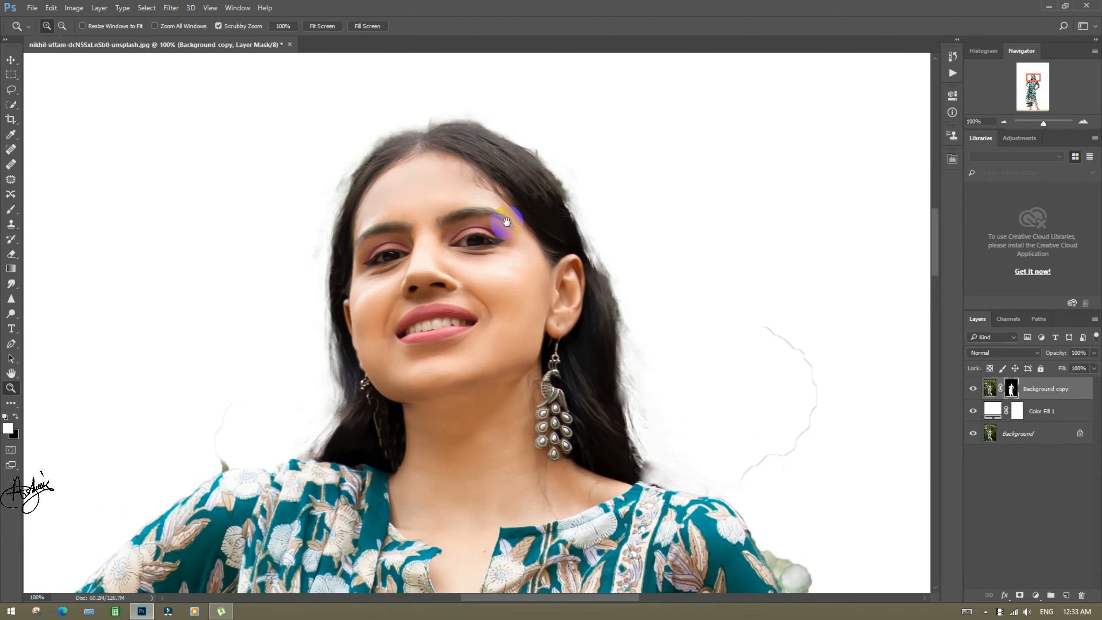
- Set up the Brush tool with a soft 36 px tip and a white foreground colour for work around the head
drag(506, 221, 503, 244)
click(470, 217)
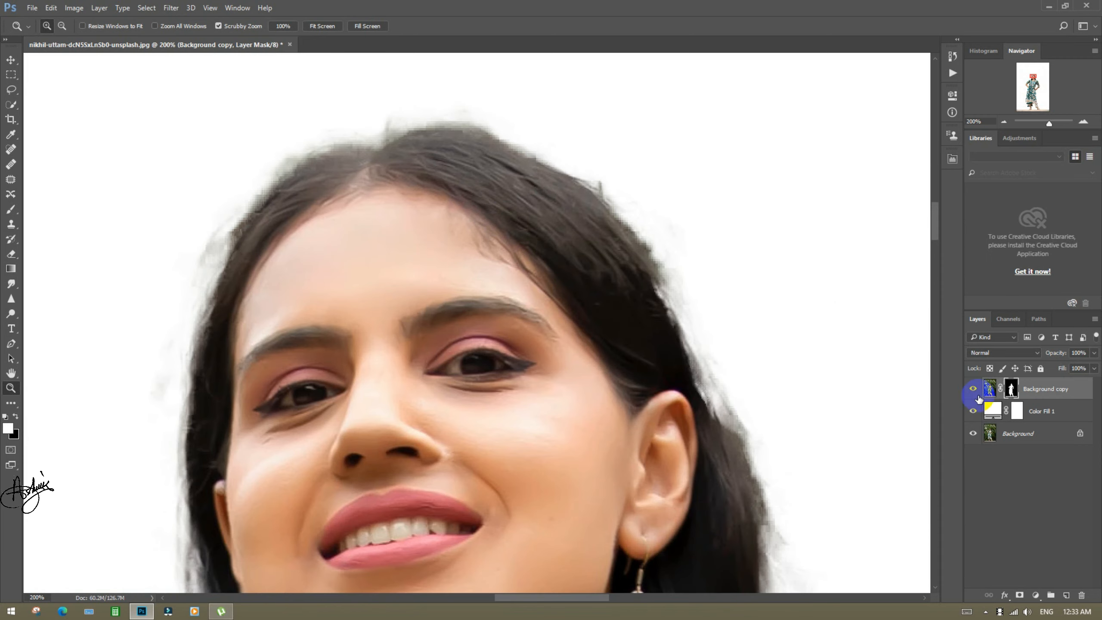
click(11, 210)
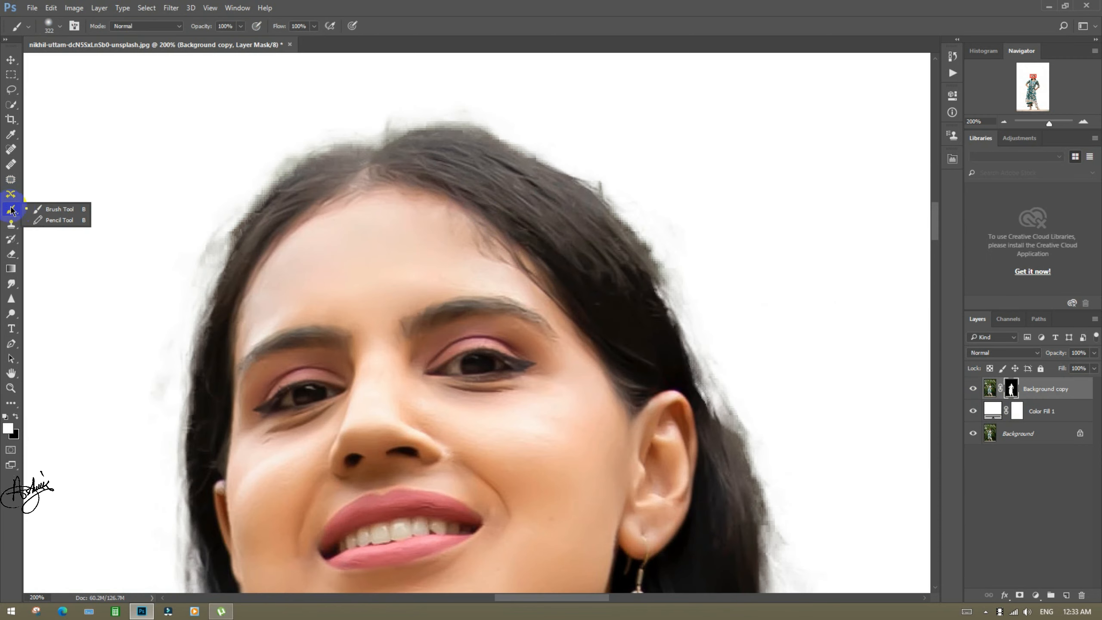
click(38, 209)
right_click(241, 239)
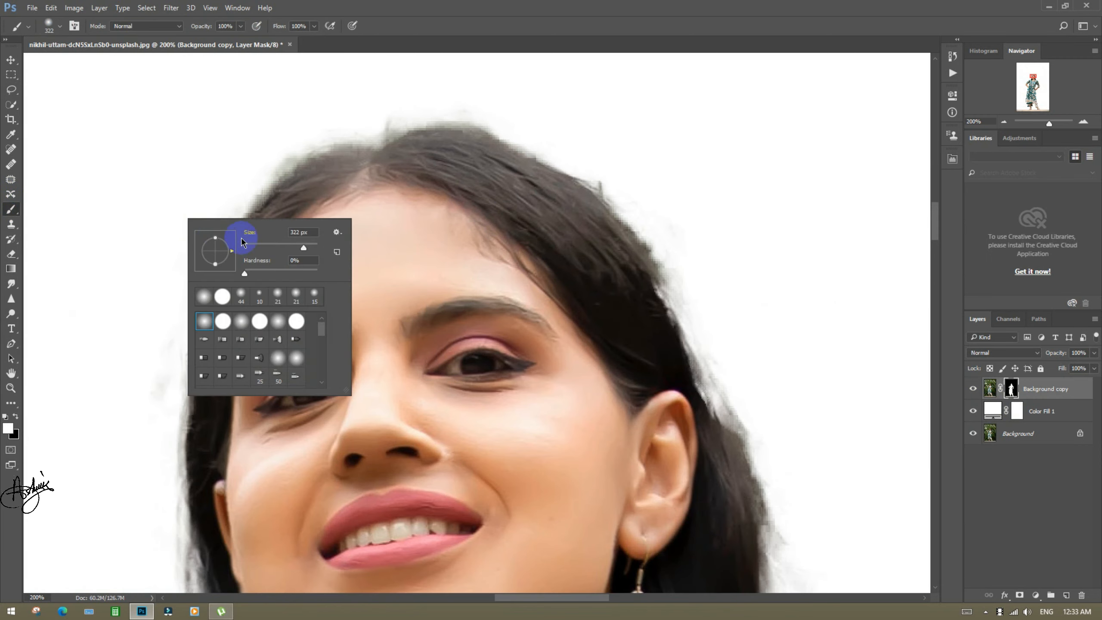
click(8, 430)
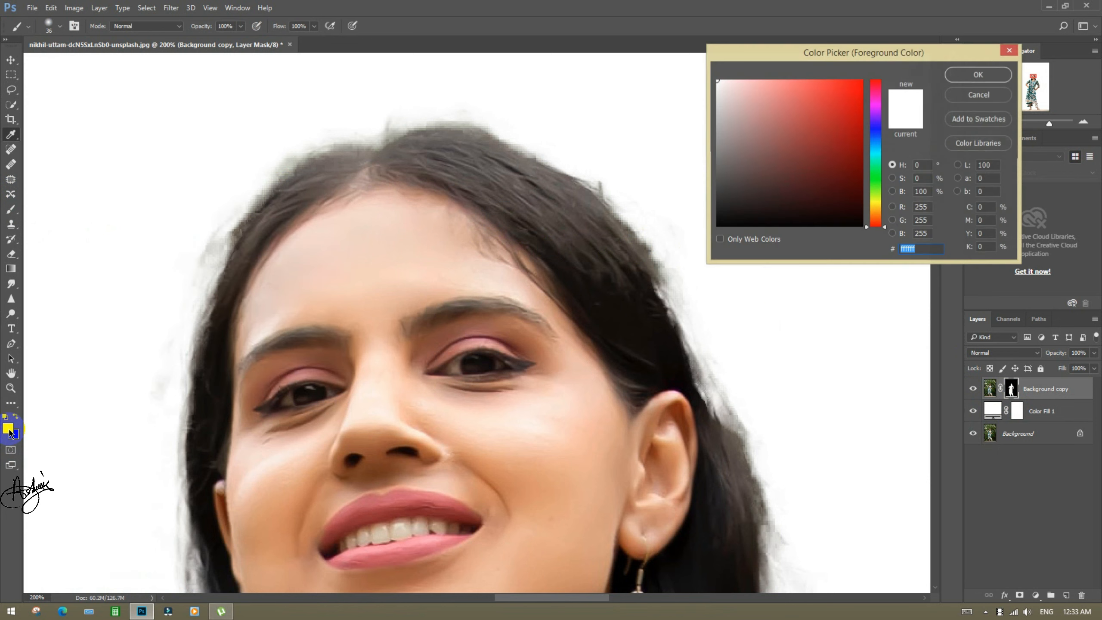
key(Return)
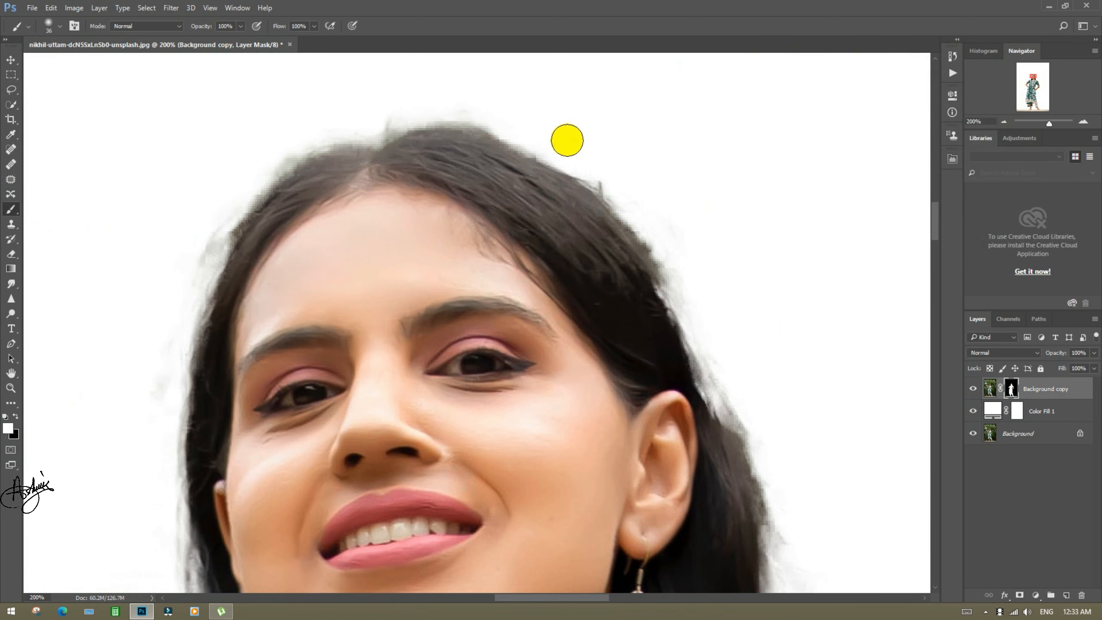
- Paint on the mask along the hair on the earring side, hiding the background fringe down to the shoulder
drag(561, 133, 649, 201)
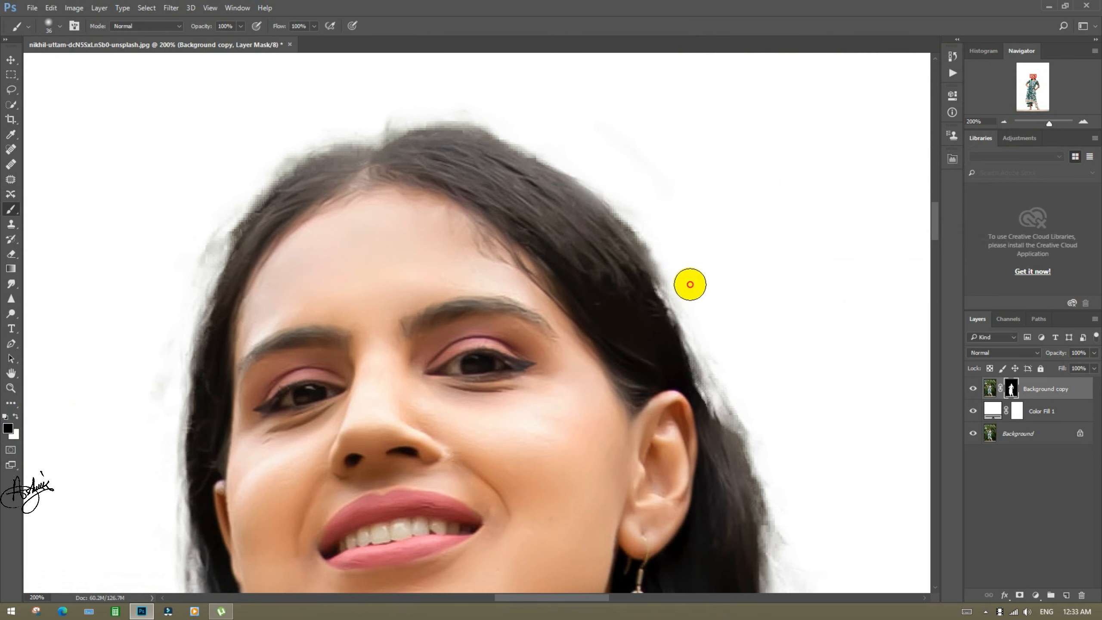
drag(723, 374, 765, 499)
mouse_move(776, 568)
mouse_down()
mouse_move(624, 291)
mouse_move(679, 556)
mouse_up()
drag(911, 438, 615, 329)
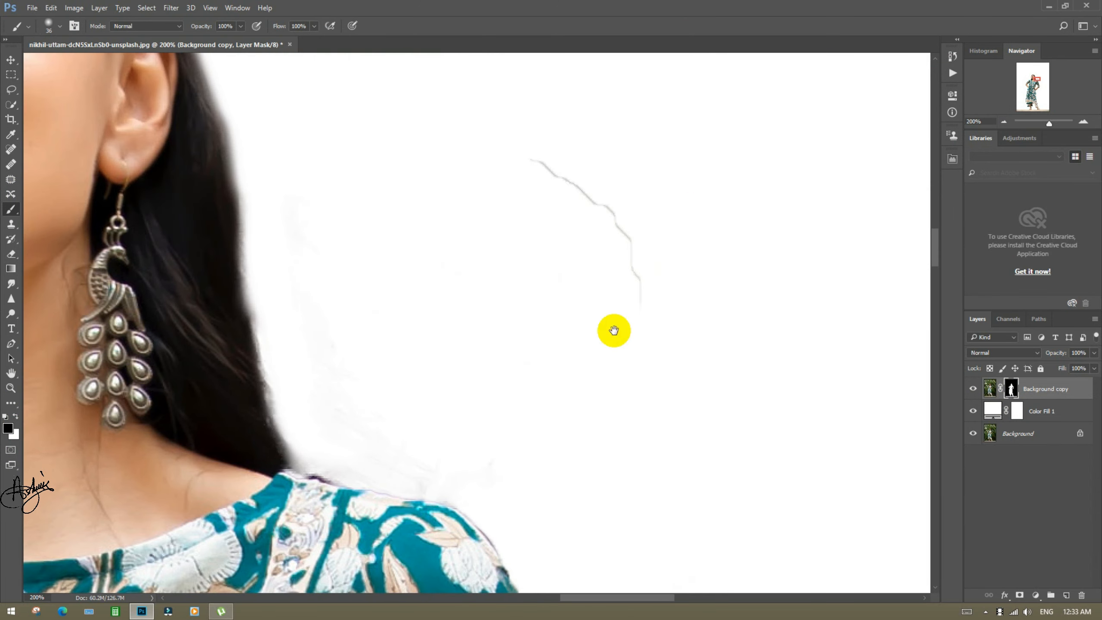
drag(250, 152, 288, 447)
- Harden the brush and paint out the stray curved line beside the hair and the fringe along the shoulder and sleeve
key(shift+bracketright)
drag(568, 188, 638, 300)
drag(314, 459, 512, 559)
drag(549, 573, 381, 252)
drag(457, 428, 442, 343)
drag(499, 496, 437, 262)
drag(162, 472, 337, 162)
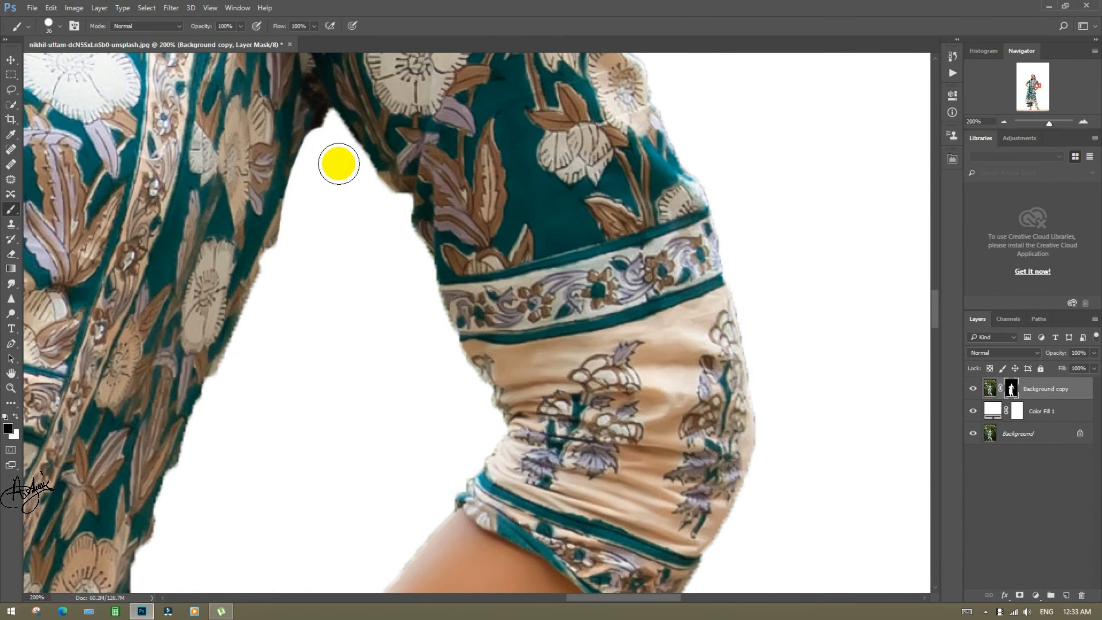
- Set the brush size to 14 px and trim the mask in the gap between the torso and the watch arm's sleeve
right_click(345, 206)
drag(369, 232, 359, 233)
mouse_move(251, 284)
mouse_down()
mouse_move(301, 150)
mouse_move(466, 371)
mouse_up()
drag(369, 499, 524, 295)
drag(310, 284, 272, 452)
drag(414, 116, 422, 330)
drag(403, 265, 388, 330)
drag(498, 543, 406, 250)
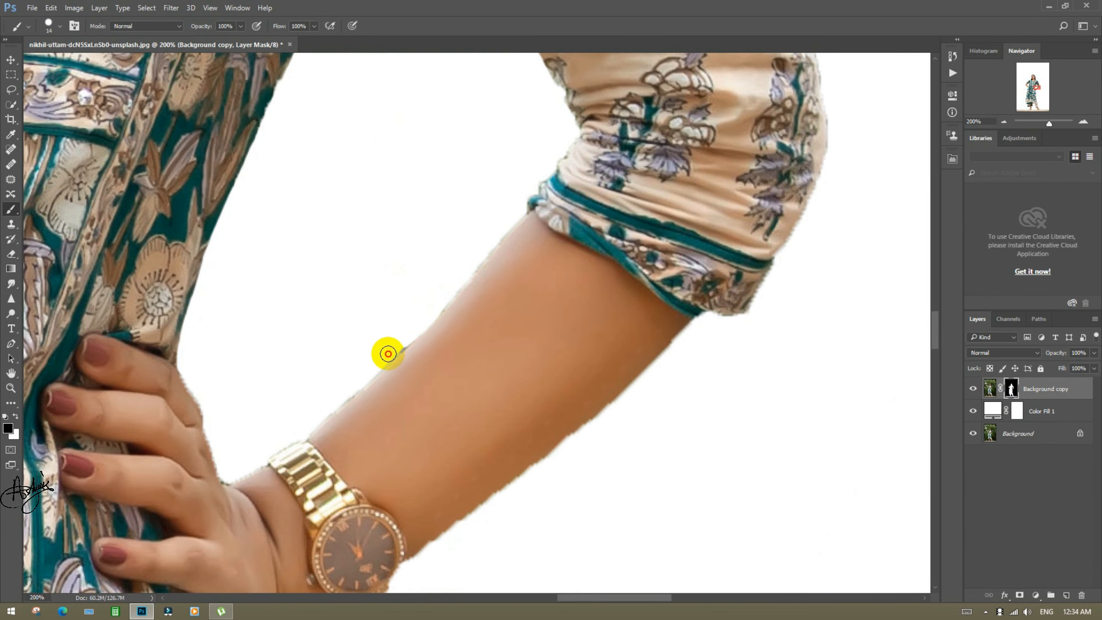
- Refine the mask edges along both sides of the watch arm's forearm, restoring with white and trimming with black
drag(510, 460, 481, 229)
drag(206, 425, 376, 320)
key(x)
mouse_move(302, 368)
mouse_down()
mouse_move(370, 315)
mouse_move(185, 411)
mouse_move(133, 384)
mouse_move(203, 428)
mouse_move(298, 377)
mouse_move(334, 374)
mouse_move(379, 320)
mouse_up()
key(x)
mouse_move(436, 278)
mouse_down()
mouse_move(300, 394)
mouse_move(375, 343)
mouse_up()
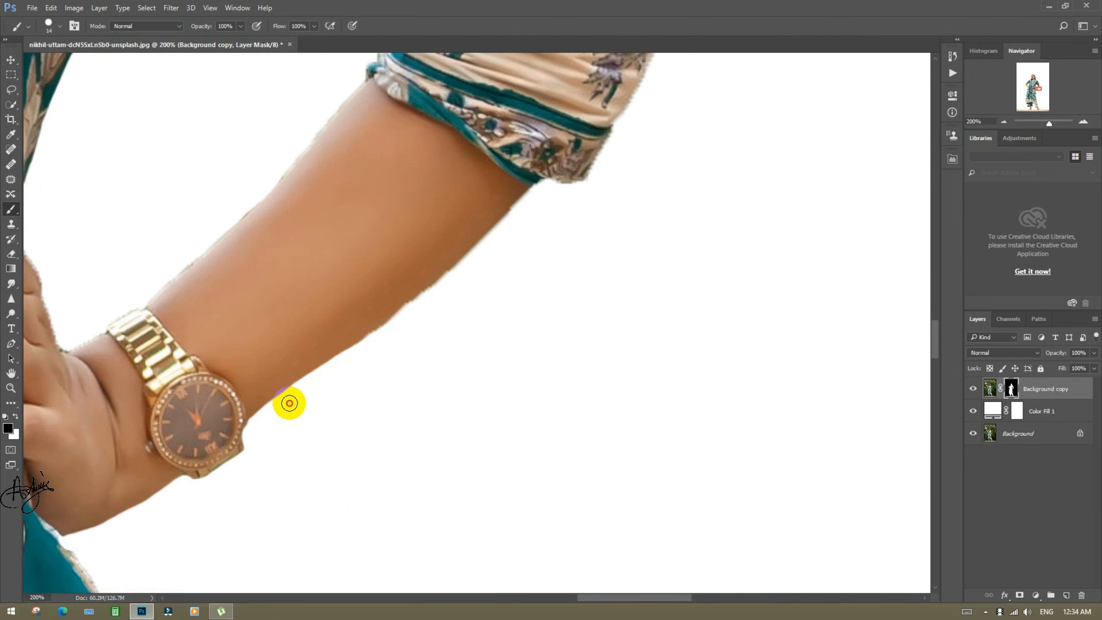
drag(290, 404, 523, 224)
drag(524, 223, 490, 339)
drag(576, 225, 602, 472)
- Enlarge the brush to 50 px and paint out the background fringe along the hair opposite the visible ear
key(ctrl+minus)
drag(269, 143, 650, 512)
right_click(534, 209)
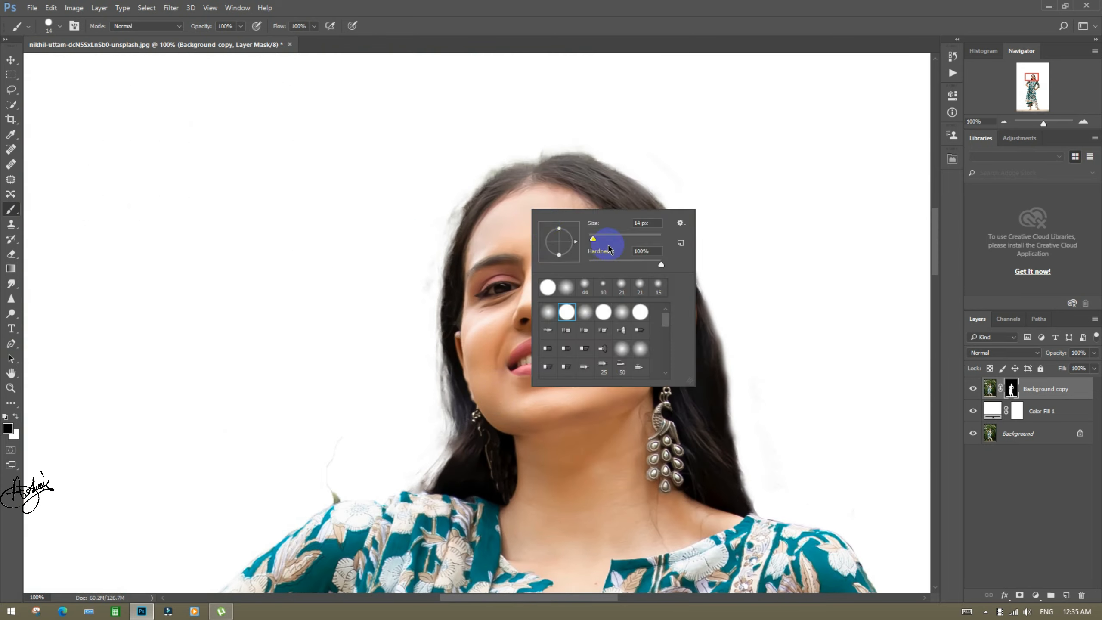
click(550, 312)
drag(594, 239, 618, 239)
right_click(490, 145)
click(557, 172)
mouse_move(475, 175)
mouse_down()
mouse_move(430, 392)
mouse_move(396, 482)
mouse_up()
drag(421, 554, 453, 330)
- Clean the mask along the outer sleeve of the arm without the watch, hiding the fringe and restoring missing sleeve edges
drag(312, 392, 451, 200)
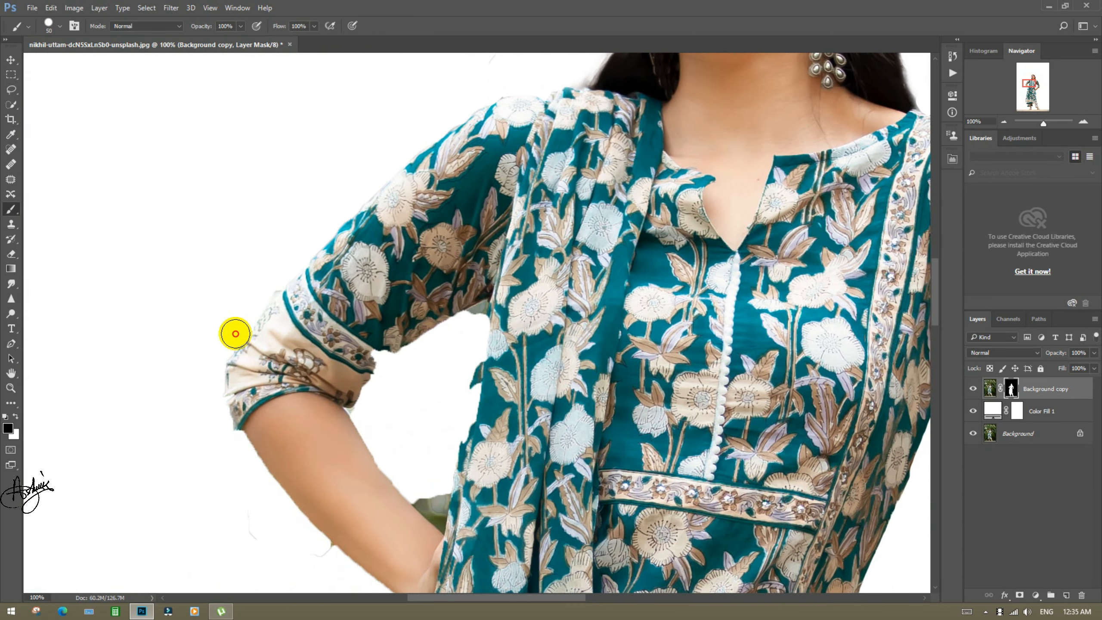
drag(234, 331, 190, 196)
key(x)
drag(306, 172, 415, 168)
mouse_move(391, 203)
mouse_down()
mouse_move(402, 250)
mouse_move(442, 276)
mouse_up()
key(x)
- Set the brush size to 28 px and clear the mask between the bare-wristed arm's sleeve and the scarf
right_click(375, 246)
drag(271, 310, 480, 146)
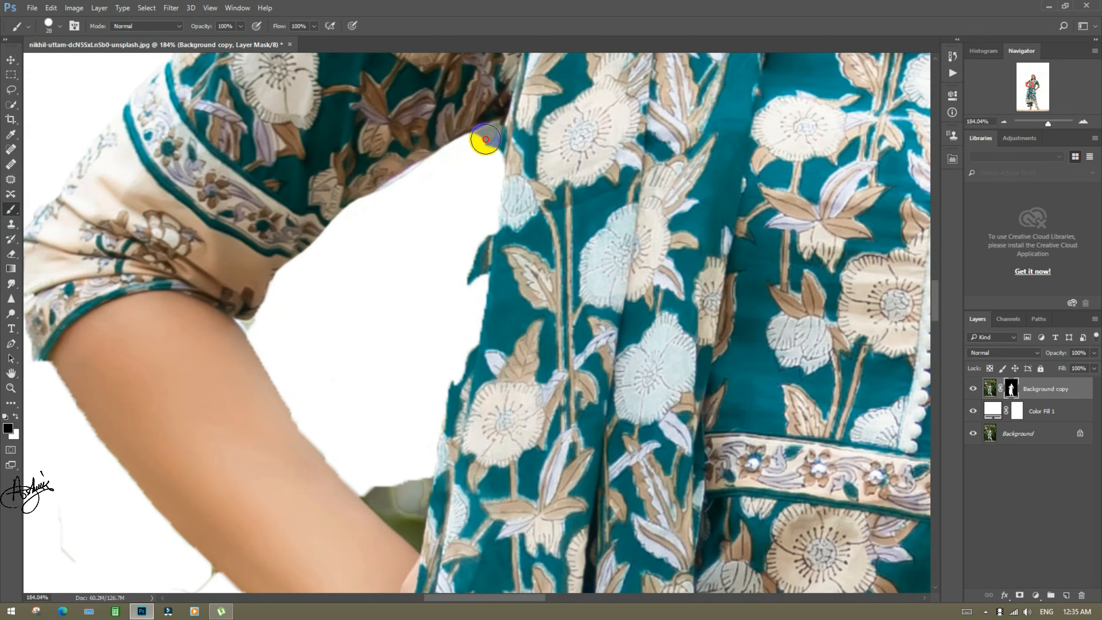
drag(486, 236, 446, 475)
drag(434, 428, 454, 252)
- Reduce the brush to 15 px and refine the inner edge of the bare-wristed forearm, alternating black and white
right_click(476, 259)
drag(544, 289, 538, 289)
click(290, 160)
drag(280, 152, 350, 281)
key(x)
drag(277, 152, 355, 286)
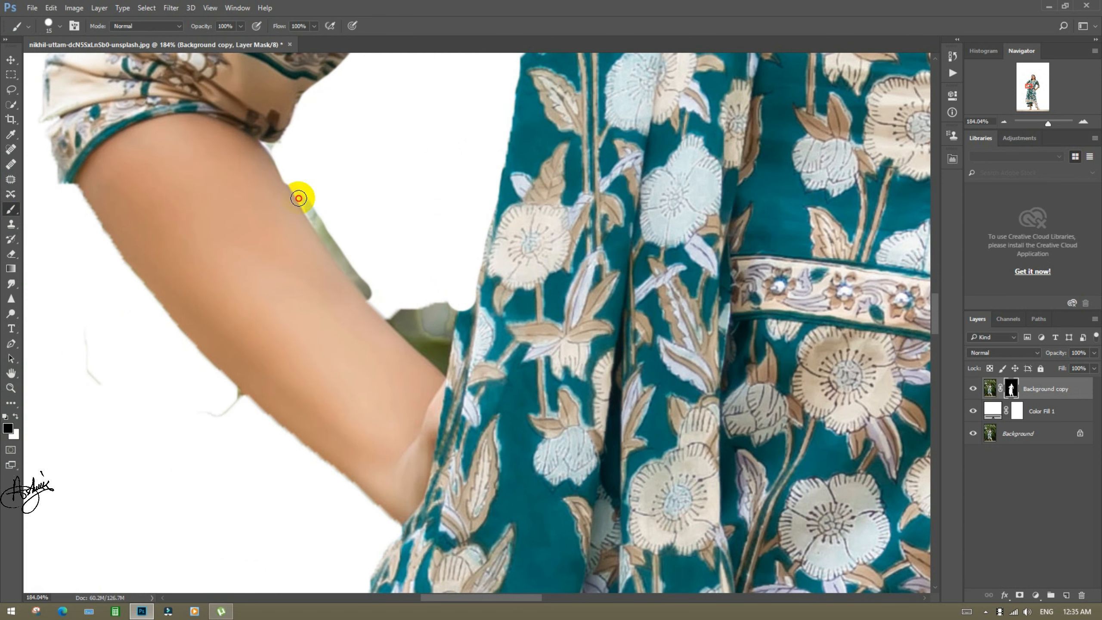
drag(298, 198, 376, 308)
key(x)
drag(275, 150, 349, 286)
mouse_move(296, 184)
mouse_down()
mouse_move(362, 288)
mouse_move(458, 339)
mouse_move(386, 313)
mouse_move(449, 364)
mouse_move(459, 320)
mouse_move(430, 356)
mouse_move(393, 326)
mouse_up()
- Enlarge the brush to 45 px and paint out the remnants along the outer forearm and the hip below it
drag(263, 336, 327, 250)
key(bracketright)
key(bracketright)
key(bracketright)
key(bracketright)
key(bracketright)
key(bracketright)
drag(361, 416, 268, 321)
drag(191, 209, 277, 308)
drag(365, 568, 482, 342)
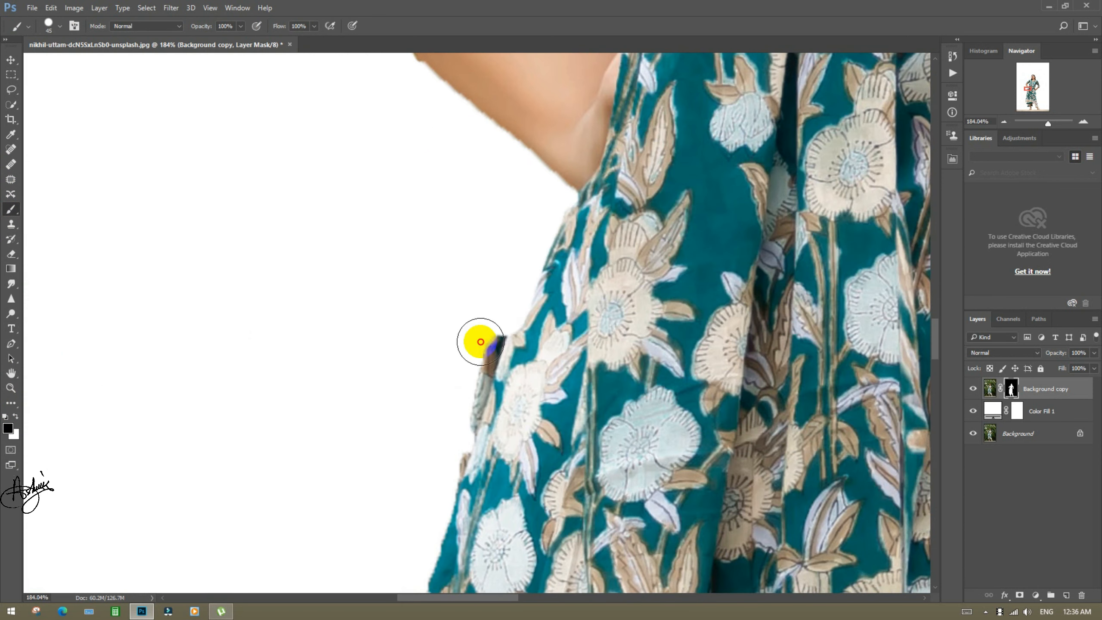
- Trim the mask along the scarf-side edge of the dress from the hip to the teal hem
drag(486, 521, 521, 186)
drag(550, 156, 503, 303)
drag(414, 428, 398, 231)
drag(444, 165, 403, 398)
drag(369, 542, 495, 69)
drag(404, 559, 367, 87)
drag(386, 460, 292, 174)
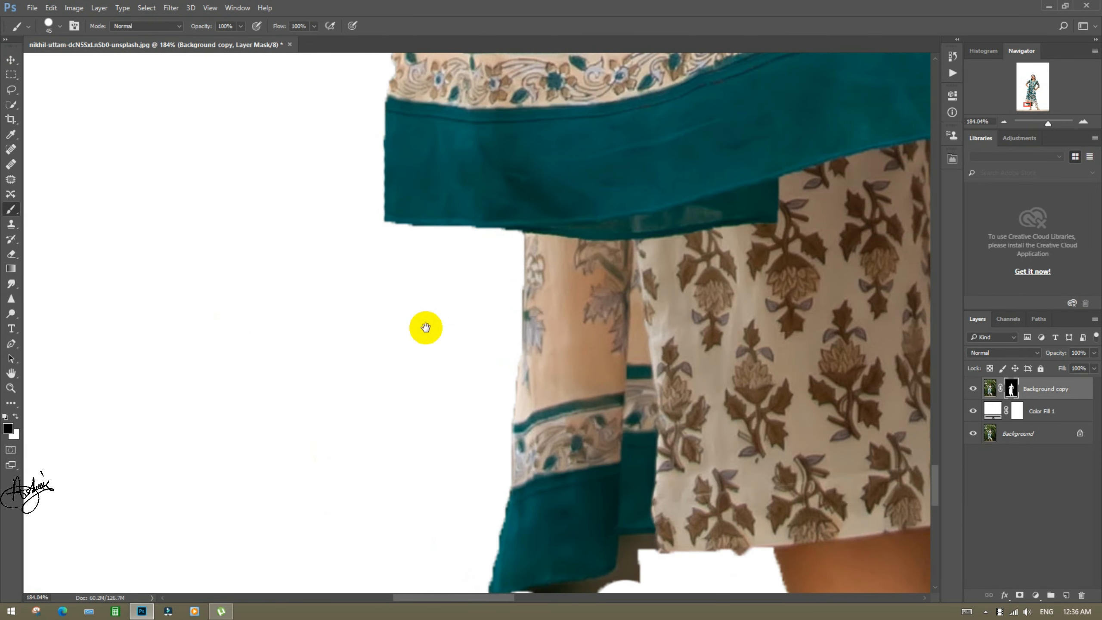
- Paint out the background under the hanging scarf's lower edge, reducing the brush to 20 px for the narrow areas
drag(425, 327, 355, 67)
drag(406, 343, 573, 332)
key(bracketleft)
key(bracketleft)
key(bracketleft)
key(bracketleft)
key(bracketleft)
mouse_move(507, 334)
mouse_down()
mouse_move(559, 316)
mouse_move(575, 294)
mouse_up()
- Refine the mask around the foot and ankle below the scarf, restoring edges with white and trimming with black
drag(636, 351, 377, 227)
key(x)
mouse_move(438, 285)
mouse_down()
mouse_move(457, 216)
mouse_move(451, 179)
mouse_up()
drag(608, 208, 646, 397)
key(x)
mouse_move(429, 193)
mouse_down()
mouse_move(453, 260)
mouse_move(452, 373)
mouse_up()
drag(438, 289, 430, 254)
mouse_move(628, 177)
mouse_down()
mouse_move(622, 217)
mouse_move(650, 287)
mouse_up()
drag(680, 333, 599, 165)
drag(569, 131, 578, 241)
drag(566, 120, 567, 149)
drag(114, 313, 141, 366)
- Restore the back edge of the other foot's ankle with white and trim around its heel with a fine black brush
drag(824, 296, 412, 268)
key(x)
right_click(531, 231)
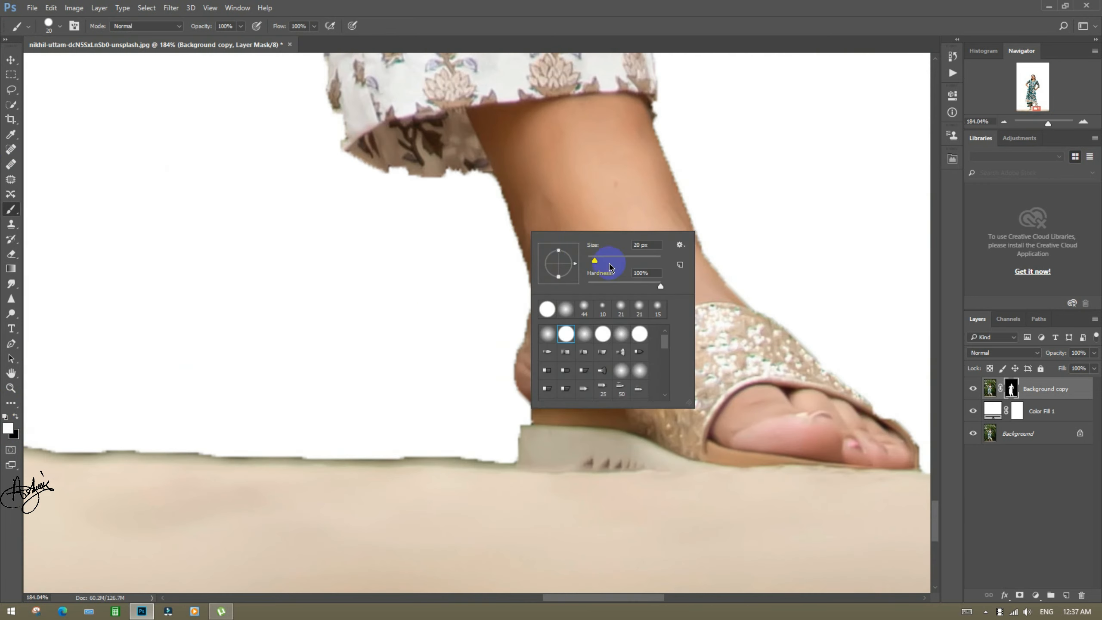
mouse_move(505, 187)
mouse_down()
mouse_move(520, 430)
mouse_move(506, 248)
mouse_move(496, 381)
mouse_move(506, 427)
mouse_up()
click(16, 416)
right_click(443, 197)
right_click(562, 336)
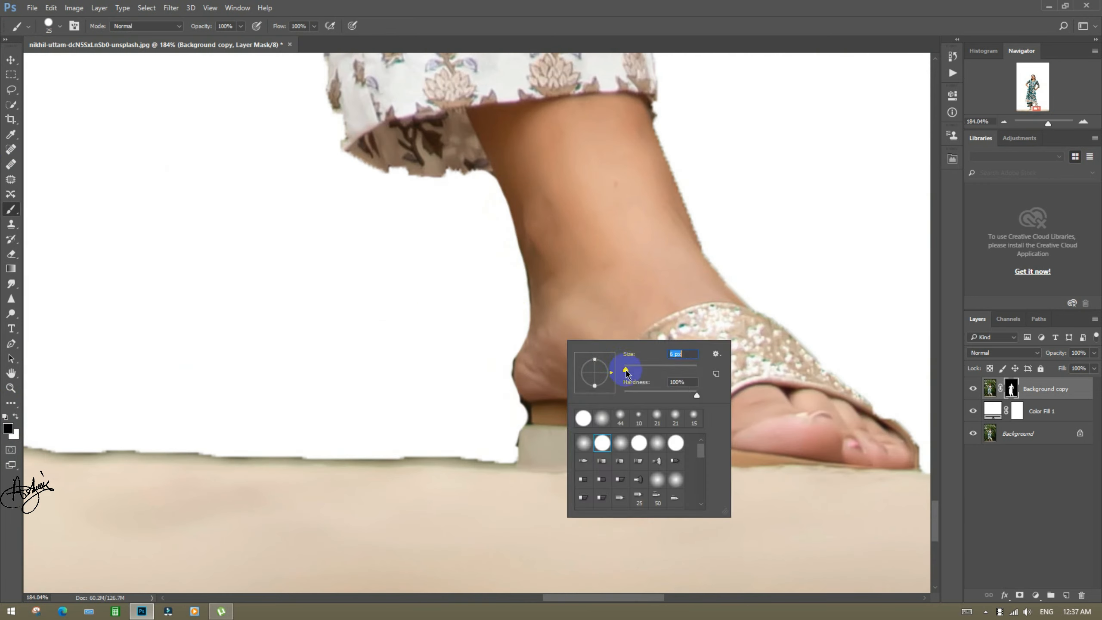
drag(625, 368, 622, 369)
drag(514, 403, 511, 389)
- Enlarge the brush to 31 px and trim the mask along the back of the same ankle
drag(737, 196, 508, 293)
right_click(605, 261)
drag(668, 293, 659, 295)
drag(429, 225, 479, 363)
drag(606, 348, 782, 294)
key(x)
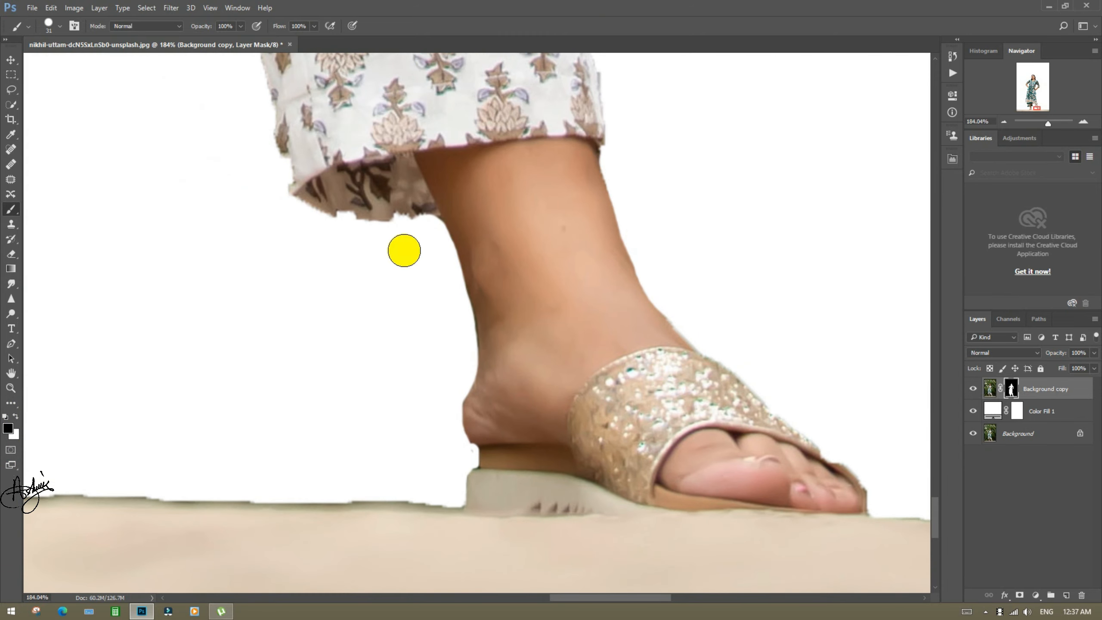
- Refine the inner edge of the trouser leg above that ankle, switching between restoring and hiding
mouse_move(287, 160)
mouse_down()
mouse_move(427, 219)
mouse_move(292, 220)
mouse_up()
click(15, 416)
drag(249, 170, 317, 473)
click(16, 417)
click(15, 416)
mouse_move(263, 88)
mouse_down()
mouse_move(316, 387)
mouse_move(310, 412)
mouse_up()
- Refine the mask along the lower hem of the trouser leg, trimming with black and restoring part of the edge with white
drag(243, 112, 429, 267)
mouse_move(425, 229)
mouse_down()
mouse_move(349, 239)
mouse_move(238, 232)
mouse_up()
click(15, 416)
mouse_move(425, 216)
mouse_down()
mouse_move(306, 229)
mouse_move(323, 239)
mouse_up()
click(15, 416)
- Set the brush to 20 px and hide the green background remnants below the kurta hem between the legs
right_click(261, 209)
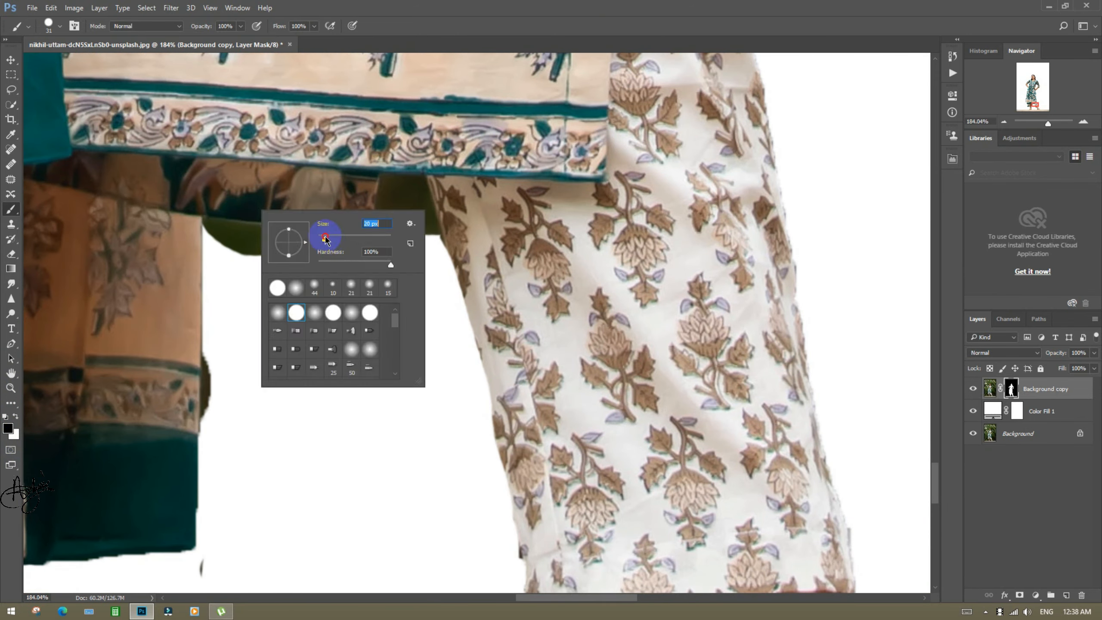
mouse_move(210, 228)
mouse_down()
mouse_move(334, 253)
mouse_move(393, 194)
mouse_move(352, 248)
mouse_move(432, 232)
mouse_up()
key(ctrl+minus)
key(ctrl+minus)
key(ctrl+minus)
key(ctrl+minus)
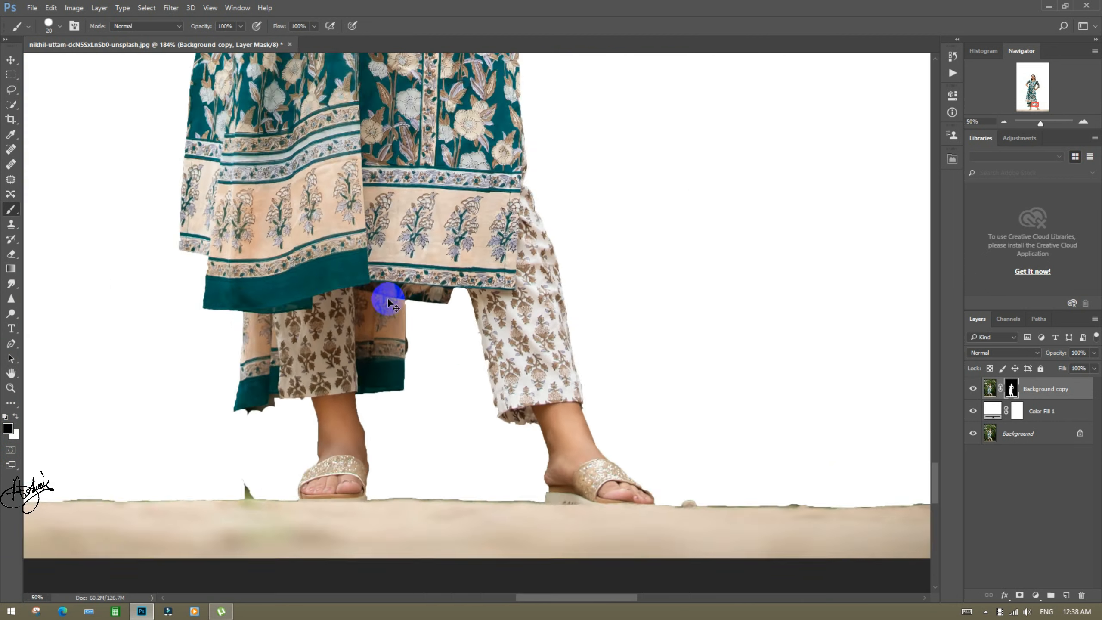
key(ctrl+minus)
key(ctrl+minus)
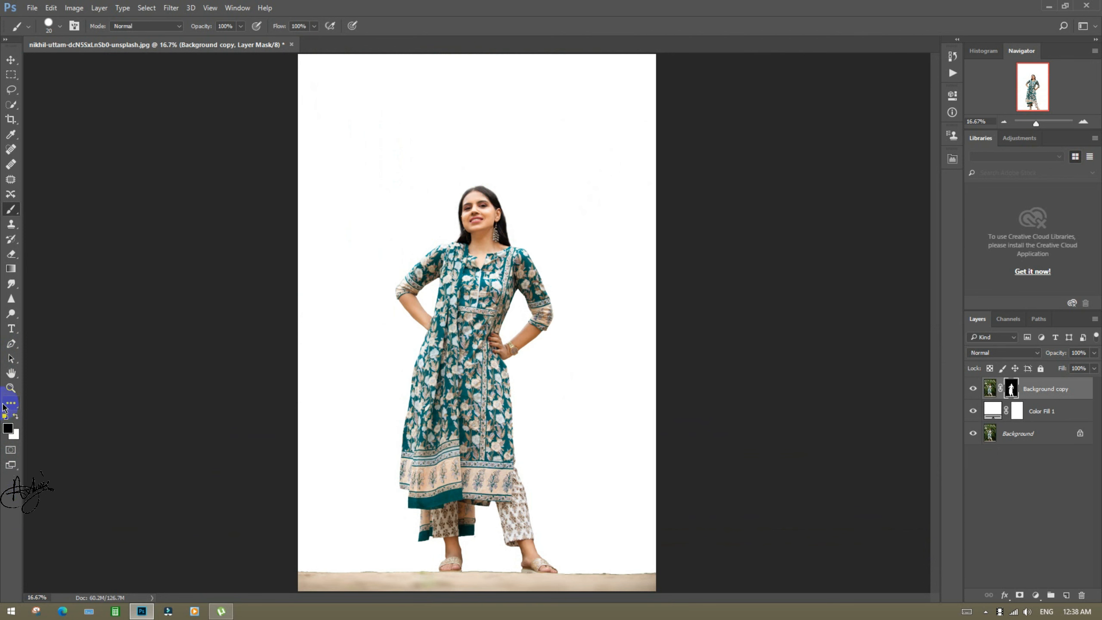
- Hide the ground strip around both feet on the layer mask with a 193 px black brush, undoing the dab over the sandal
click(11, 389)
click(482, 432)
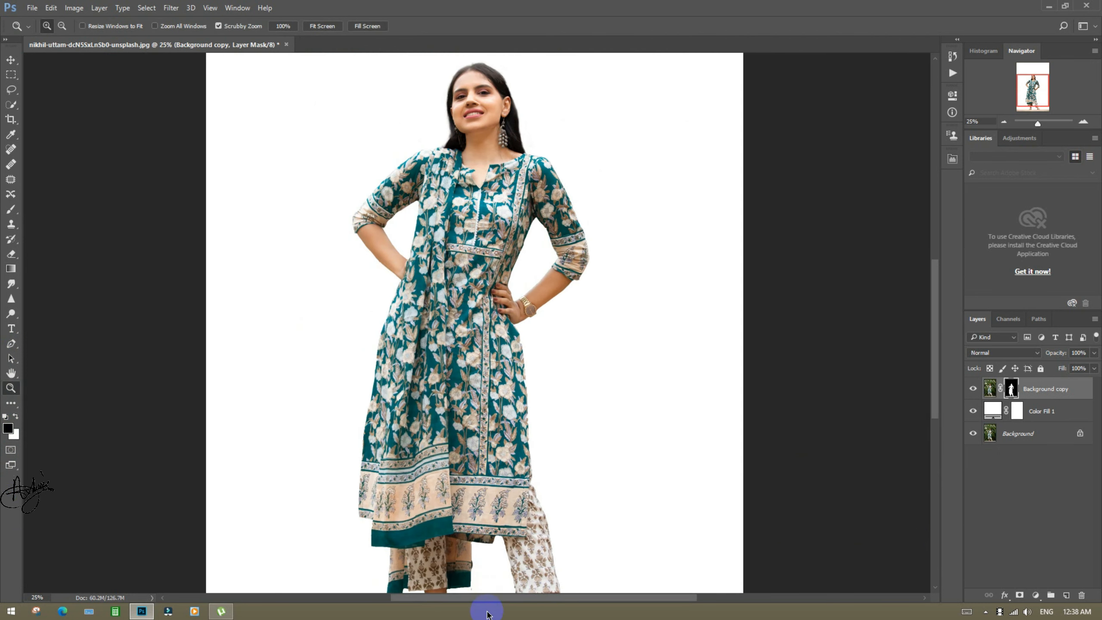
drag(544, 529, 548, 320)
click(450, 430)
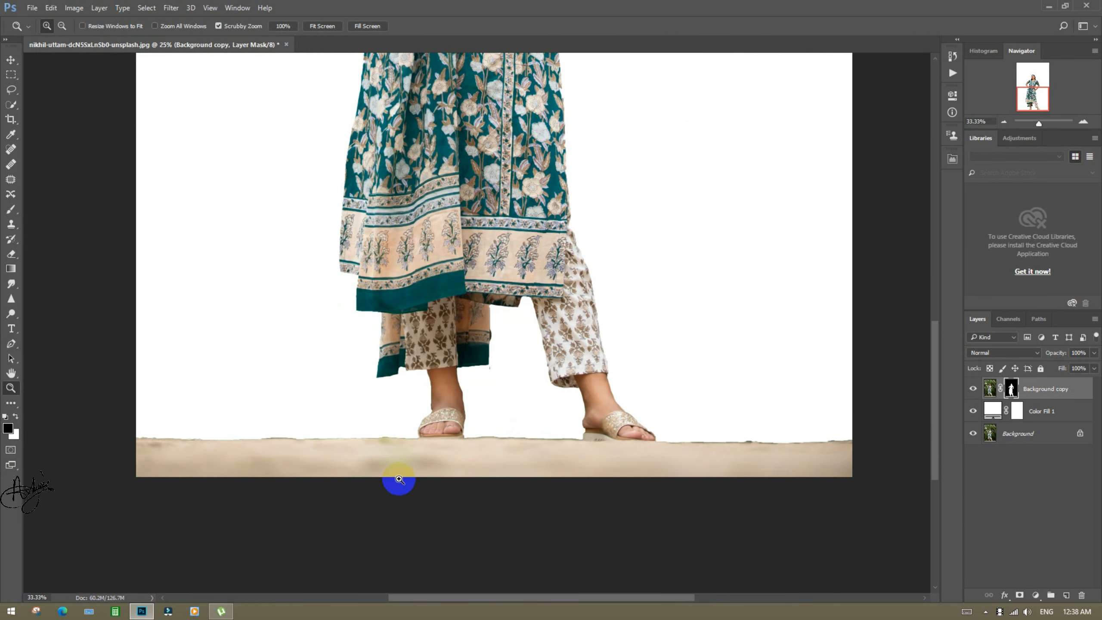
click(395, 480)
click(1005, 391)
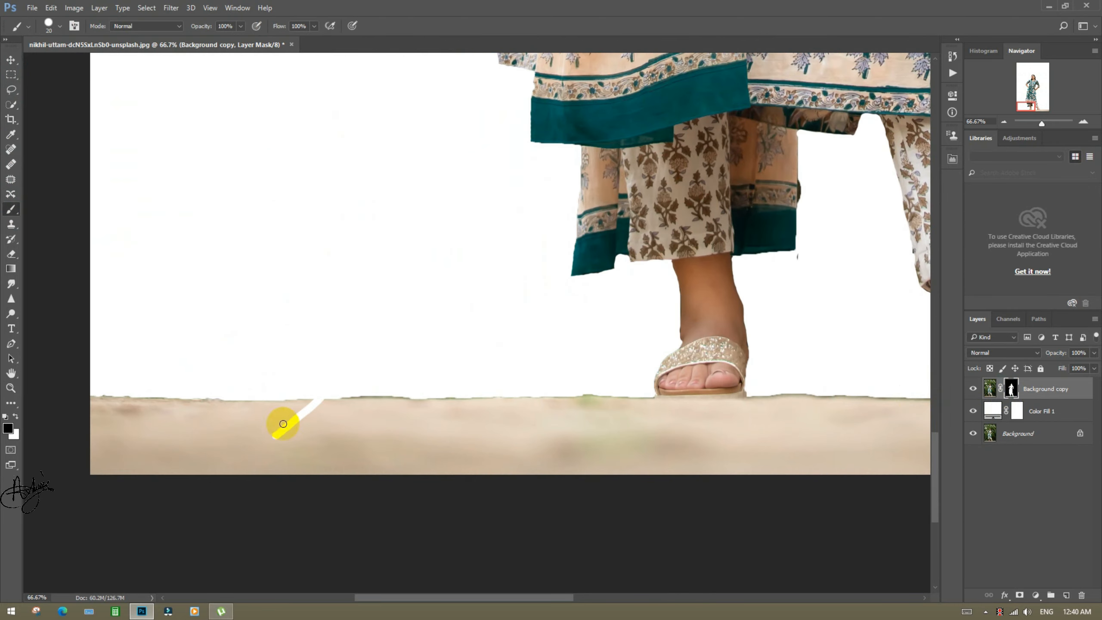
right_click(395, 396)
mouse_move(228, 418)
mouse_down()
mouse_move(89, 454)
mouse_move(605, 438)
mouse_move(801, 453)
mouse_move(504, 412)
mouse_up()
mouse_move(542, 426)
mouse_down()
mouse_move(615, 391)
mouse_move(646, 406)
mouse_move(872, 412)
mouse_up()
drag(860, 349, 513, 351)
mouse_move(568, 401)
mouse_down()
mouse_move(860, 386)
mouse_move(782, 431)
mouse_move(892, 416)
mouse_up()
click(410, 362)
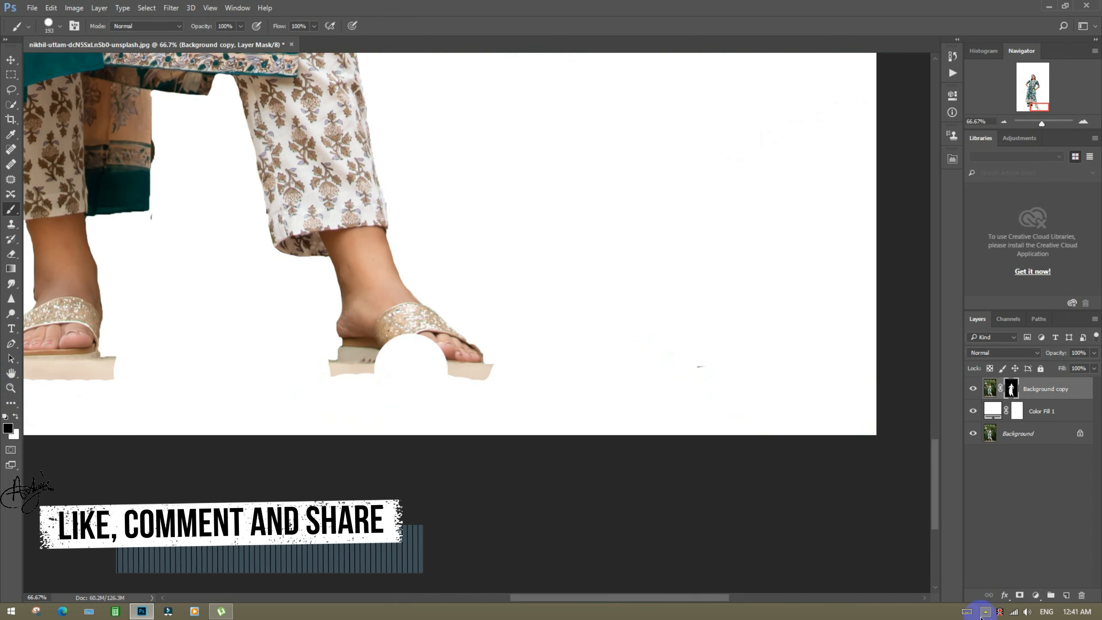
key(ctrl+z)
- Outline the leftover ground beneath the side-turned sandal with the Polygonal Lasso, following the lower edge of its sole
click(17, 390)
drag(416, 363, 459, 391)
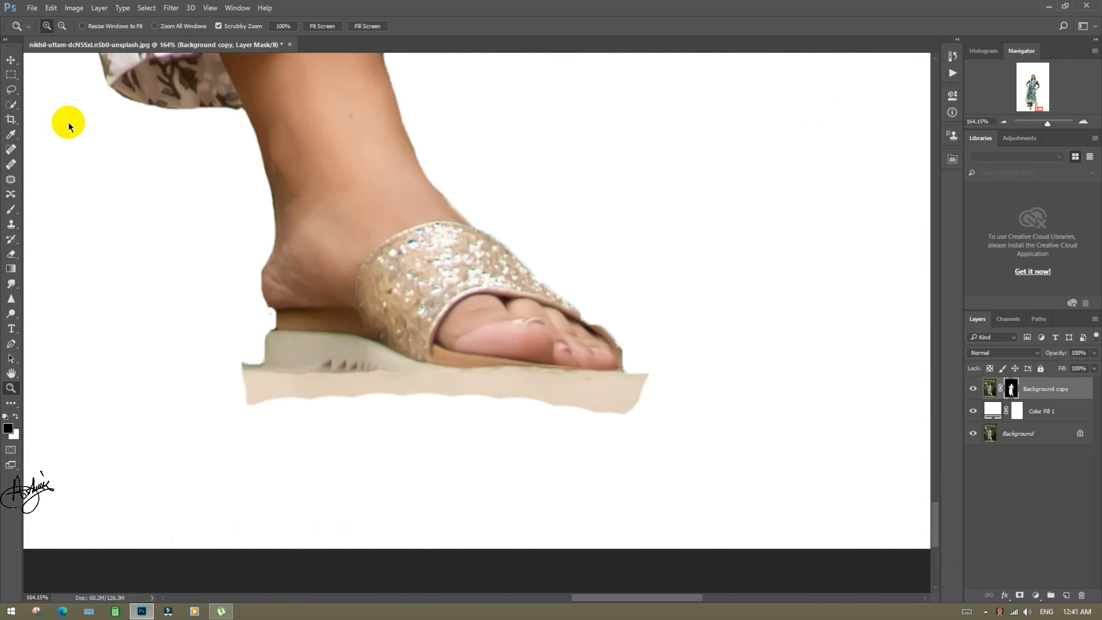
click(4, 92)
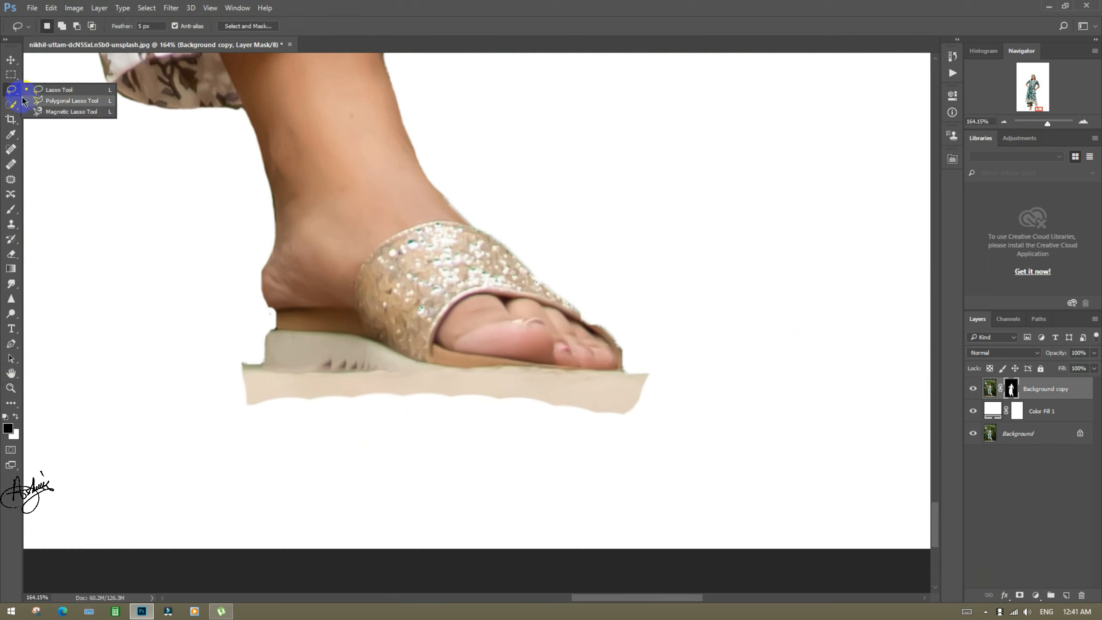
click(45, 101)
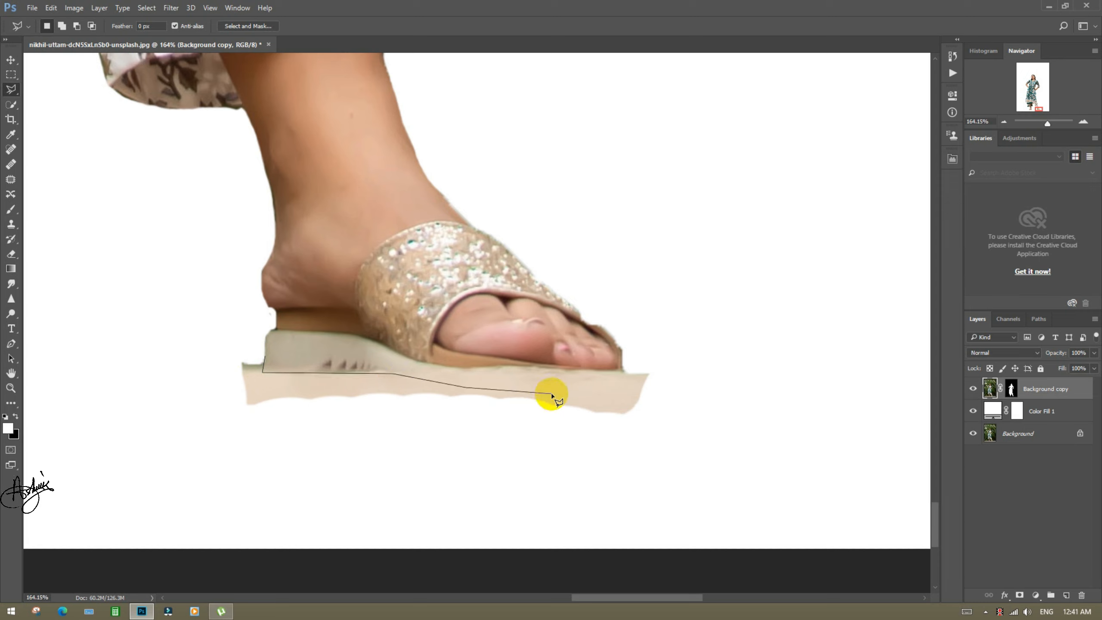
click(663, 379)
click(650, 416)
click(473, 433)
click(238, 433)
click(265, 357)
- Paint black on the Background copy mask inside the selection to hide the ground, and deselect
click(11, 210)
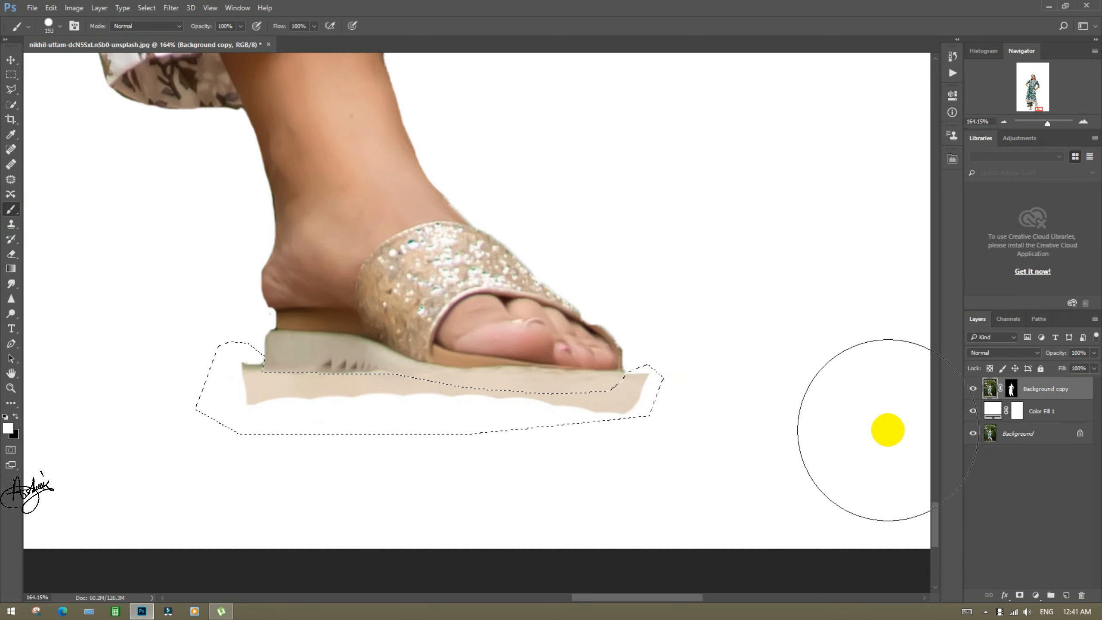
click(1011, 388)
mouse_move(596, 404)
mouse_down()
mouse_move(160, 368)
mouse_move(242, 382)
mouse_up()
right_click(11, 90)
click(50, 90)
key(ctrl+d)
- Outline the leftover ground beneath the front-facing sandal with the Polygonal Lasso, following the lower edge of its sole
key(ctrl+minus)
key(ctrl+minus)
key(ctrl+minus)
click(11, 388)
click(225, 358)
click(225, 361)
click(219, 356)
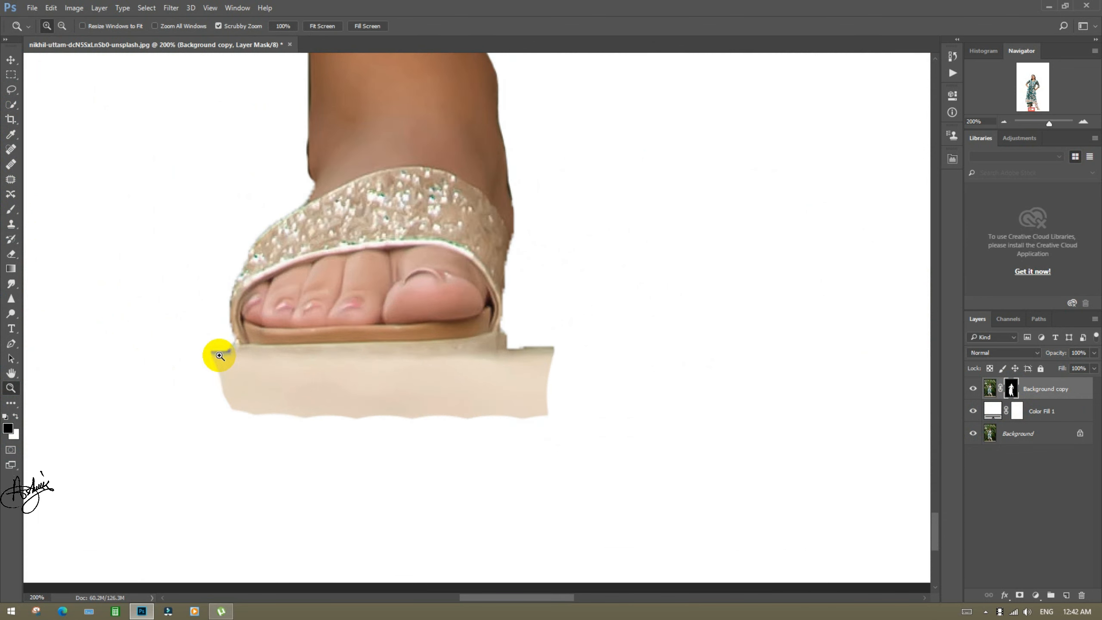
right_click(10, 90)
click(50, 102)
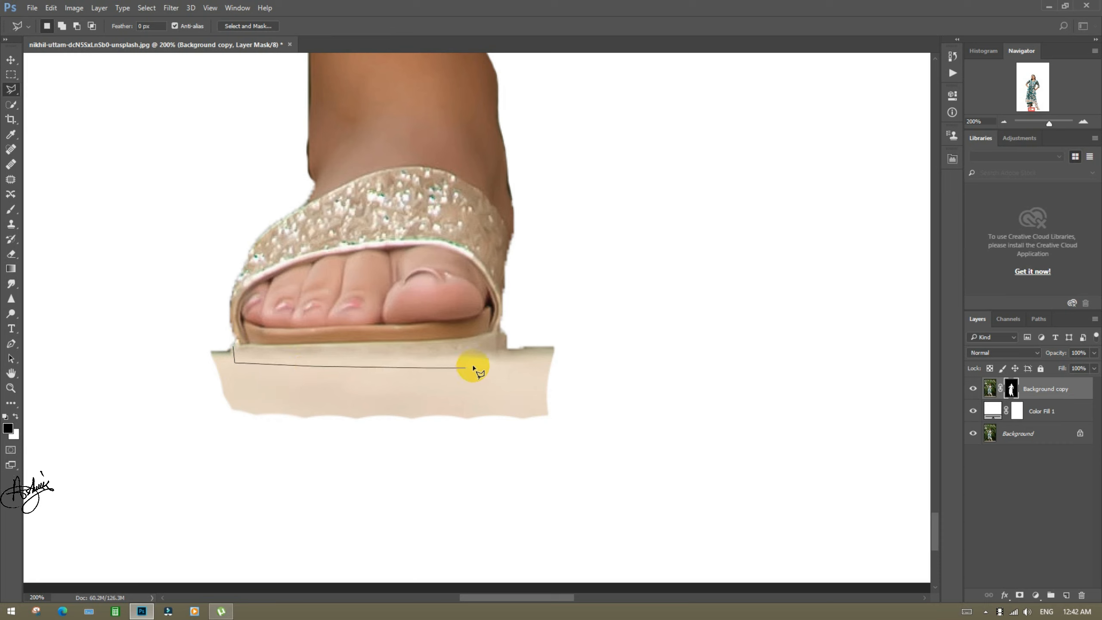
click(530, 323)
click(567, 340)
click(589, 406)
click(563, 449)
click(436, 470)
click(202, 447)
click(122, 386)
click(156, 336)
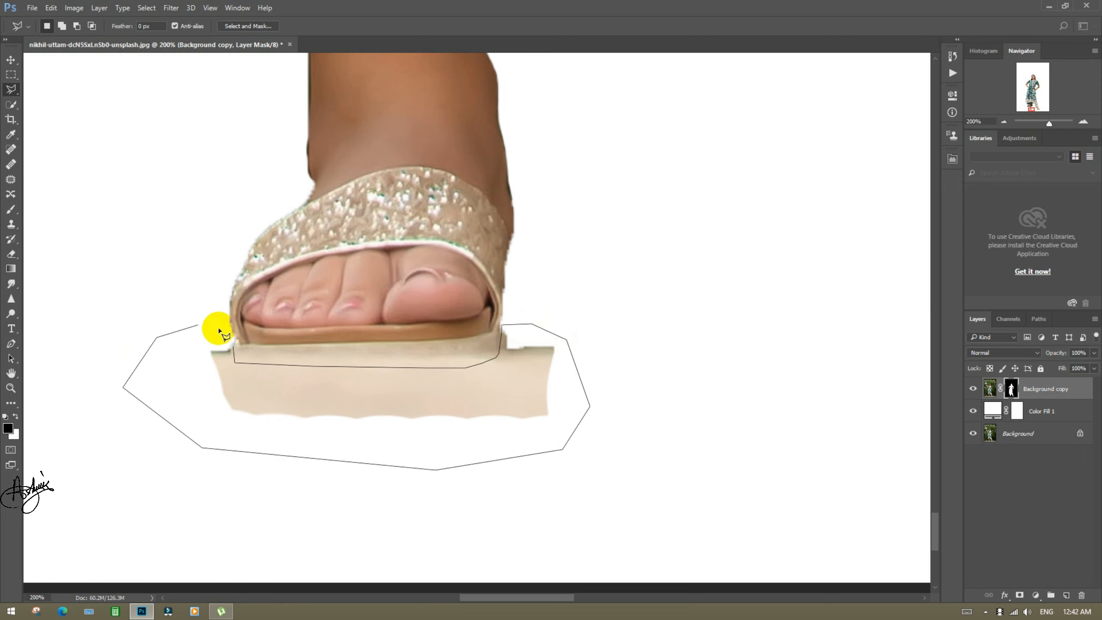
click(234, 350)
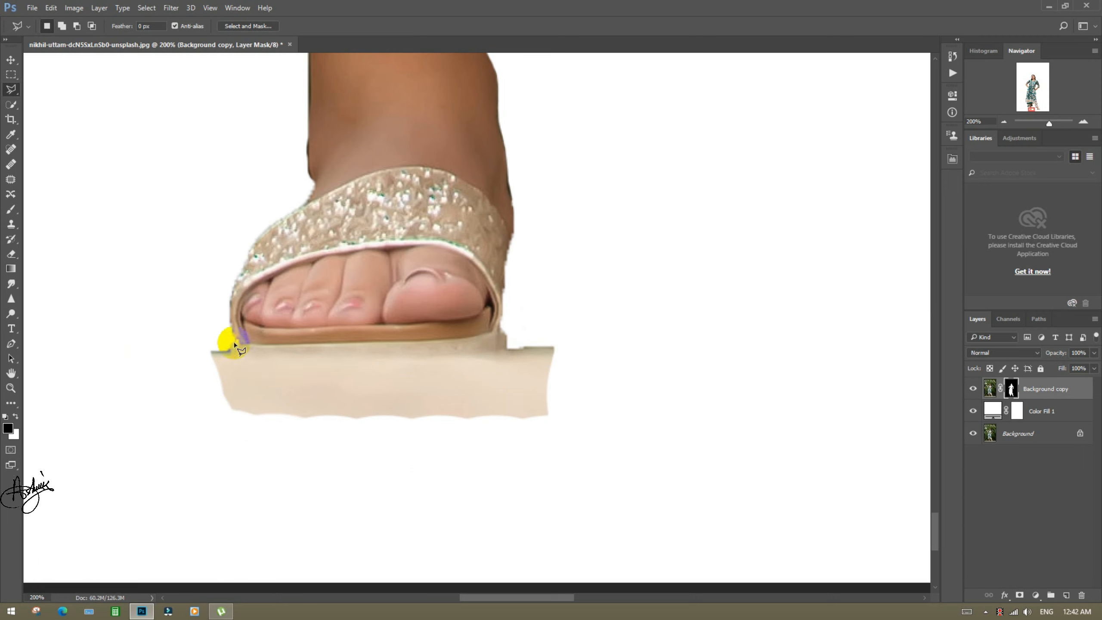
- Paint black over the mask inside the selection below the front-facing sandal and clear the selection
click(11, 210)
drag(167, 359, 529, 410)
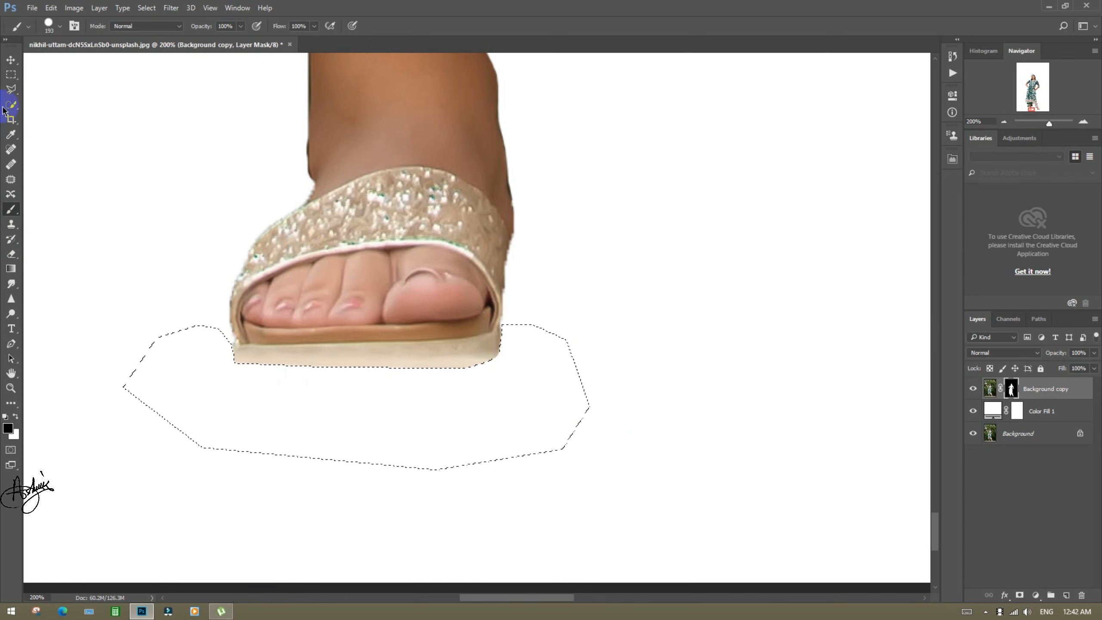
right_click(11, 89)
click(52, 78)
click(163, 85)
- Examine the trimmed sandal soles and trouser edges up close, and check the whole cutout on white
key(ctrl+minus)
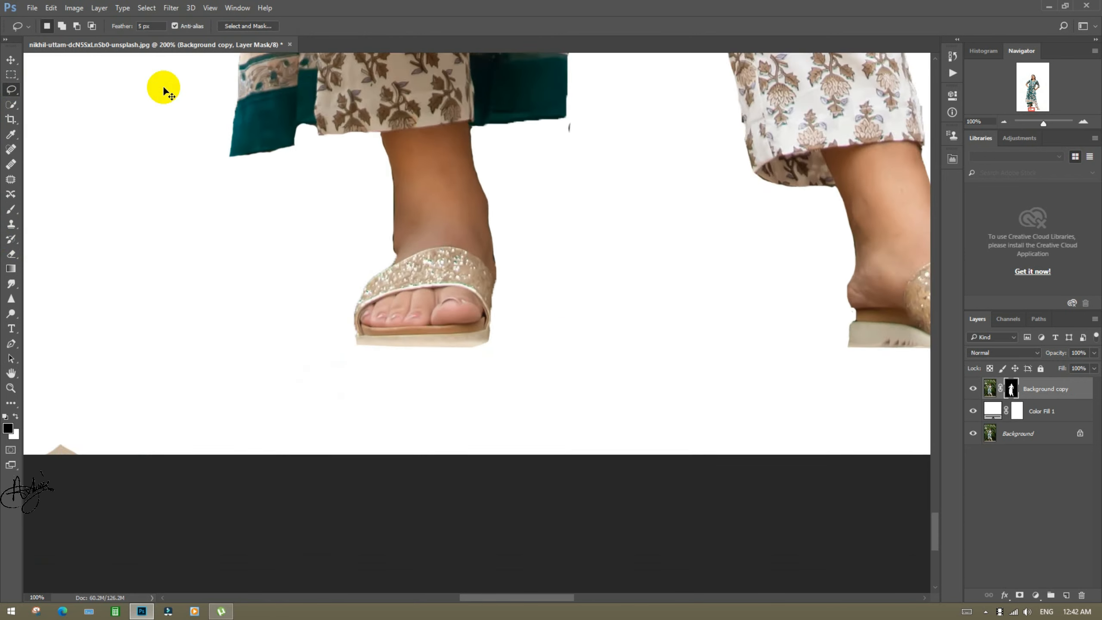
key(ctrl+minus)
key(ctrl+minus)
key(ctrl+minus)
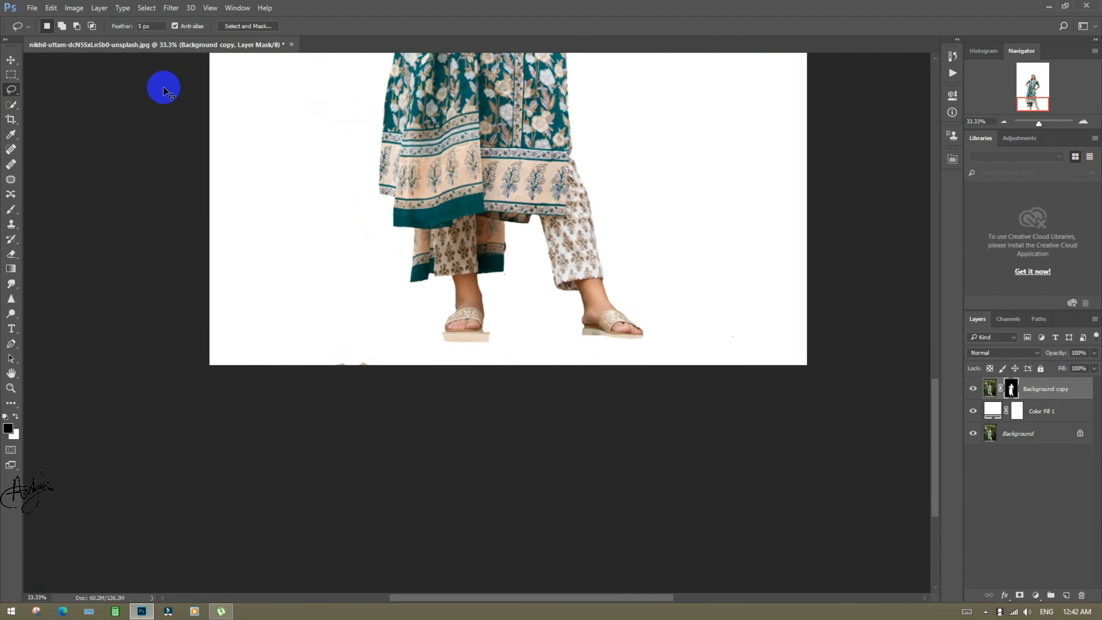
key(ctrl+minus)
click(10, 388)
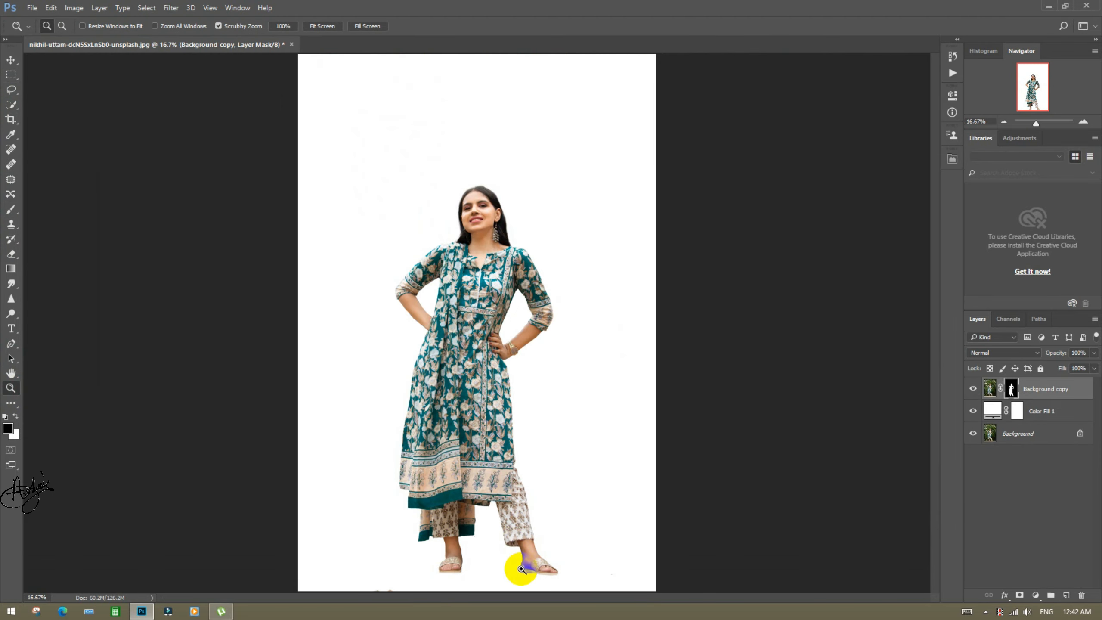
drag(521, 570, 598, 597)
drag(437, 479, 512, 352)
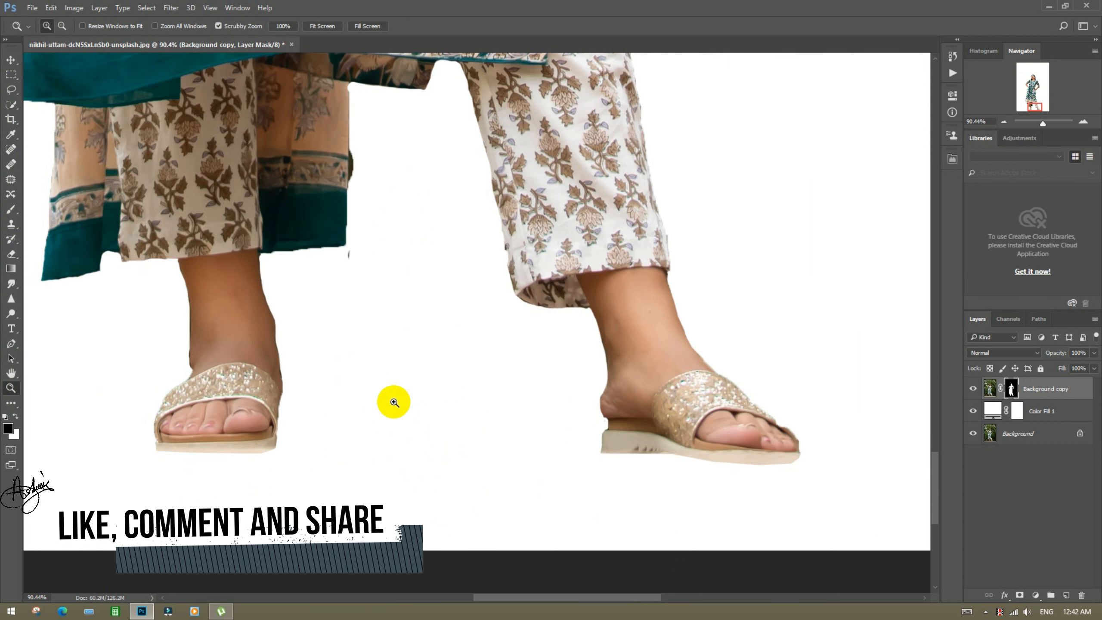
drag(385, 382, 433, 435)
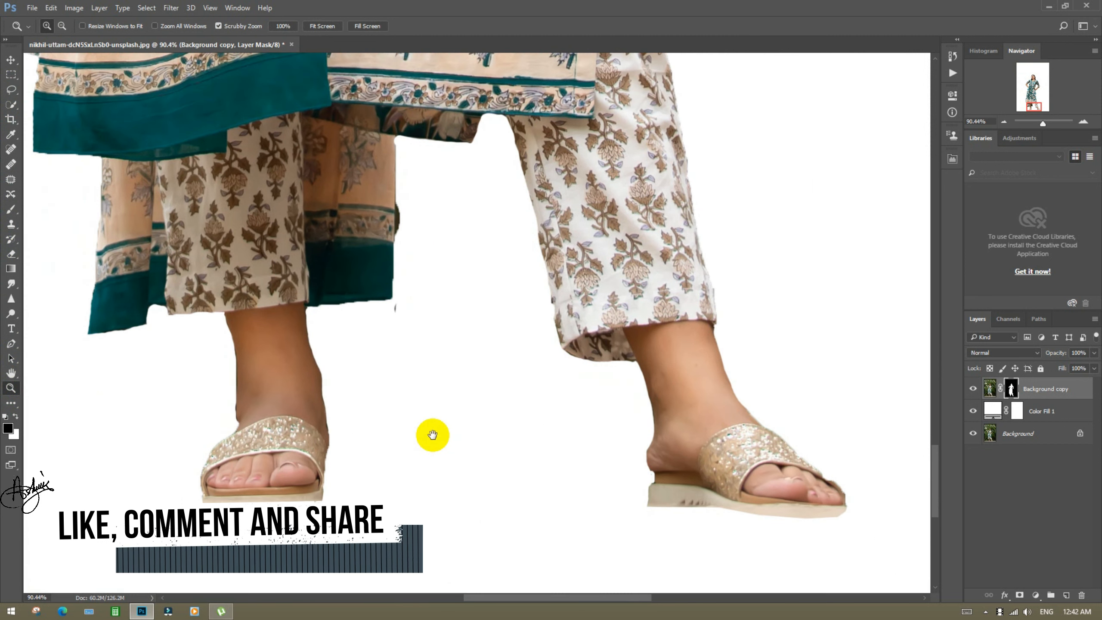
click(395, 169)
click(11, 208)
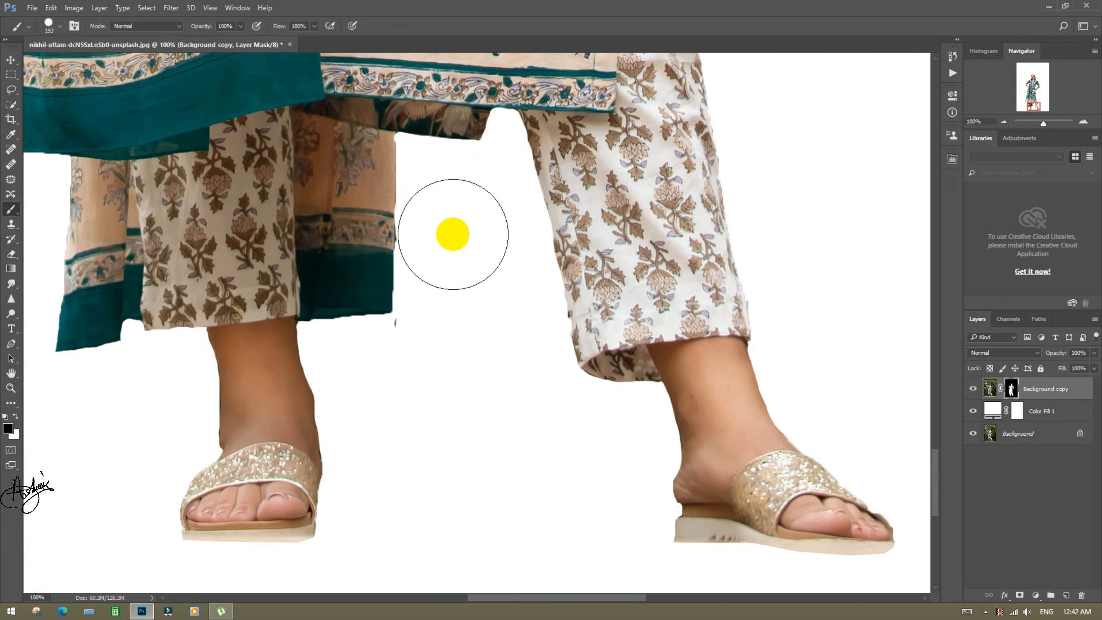
key(ctrl+minus)
key(ctrl+minus)
key(ctrl+minus)
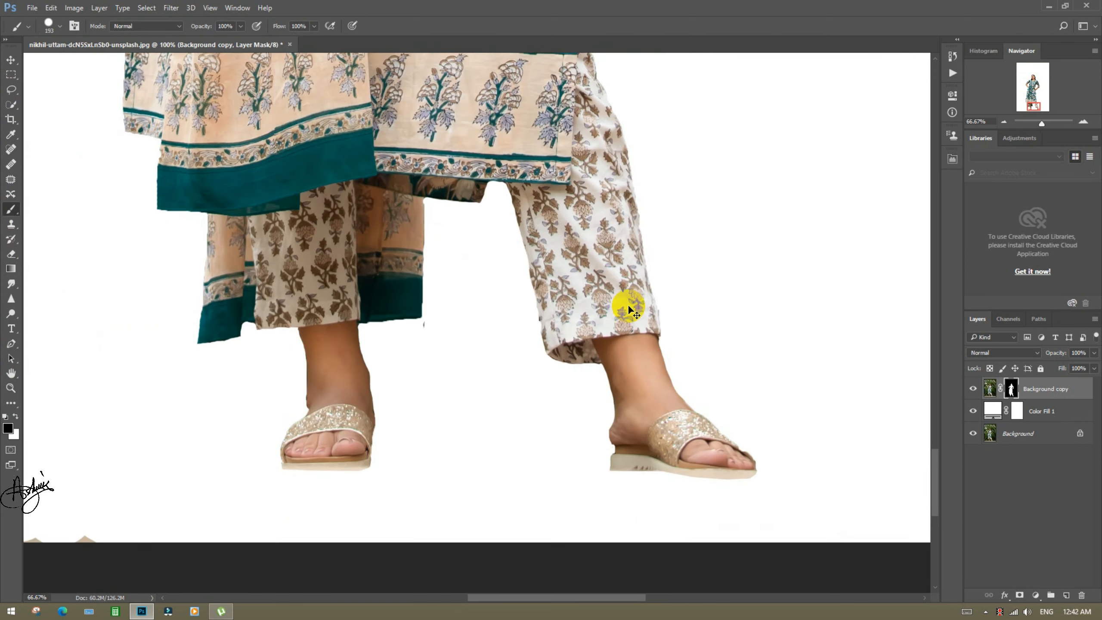
key(ctrl+minus)
key(ctrl+minus)
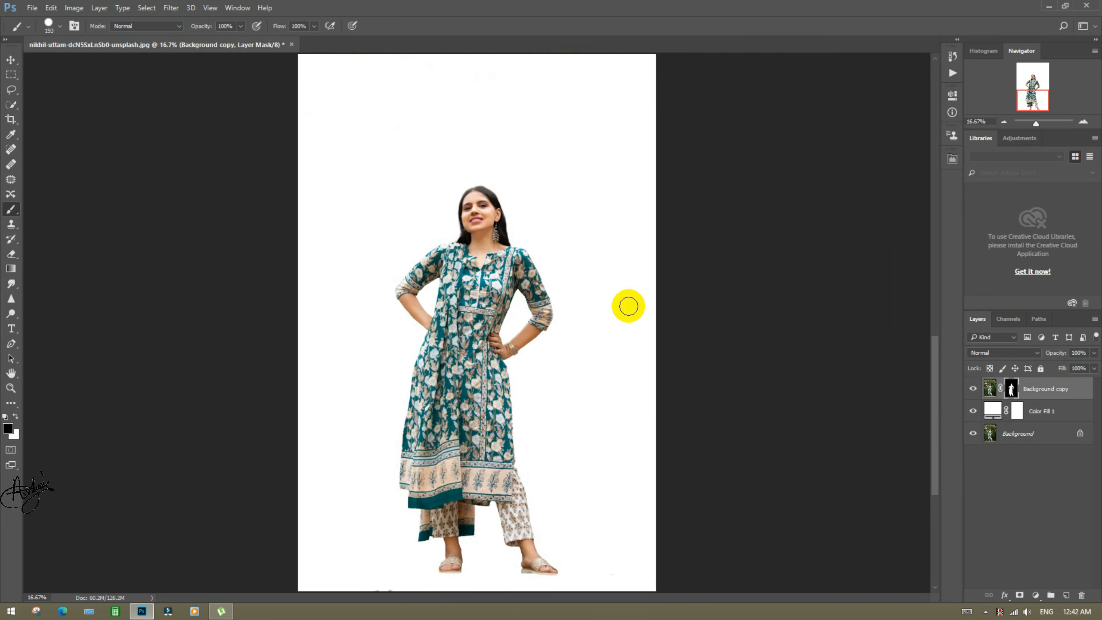
- Add a new empty layer and place it between the Background copy and Color Fill 1 layers
drag(503, 507, 516, 467)
click(1062, 598)
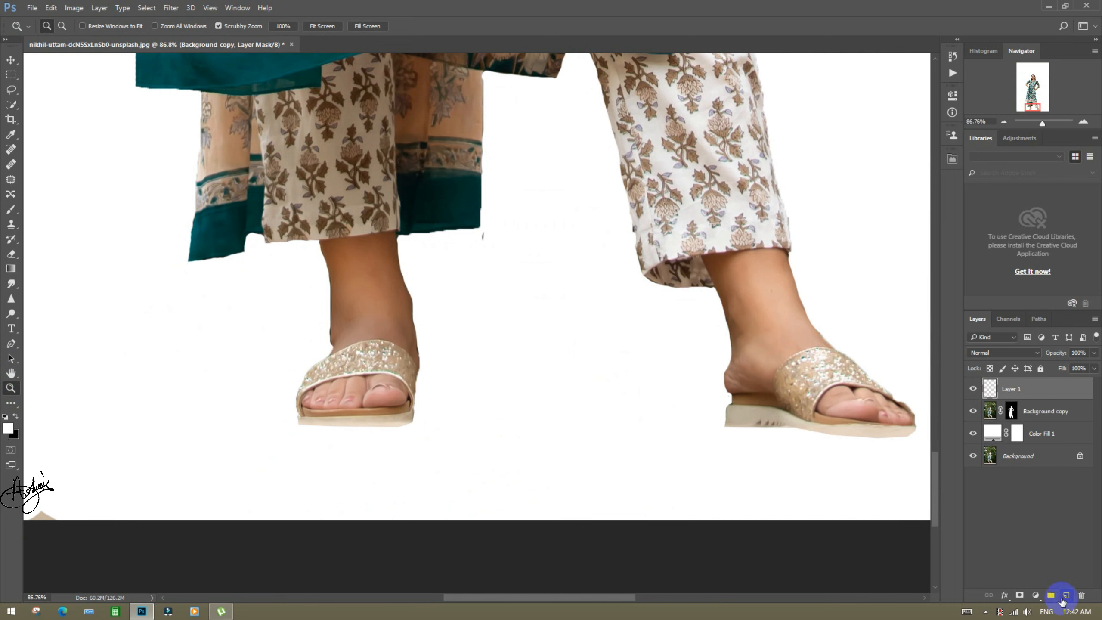
drag(1012, 383, 1033, 418)
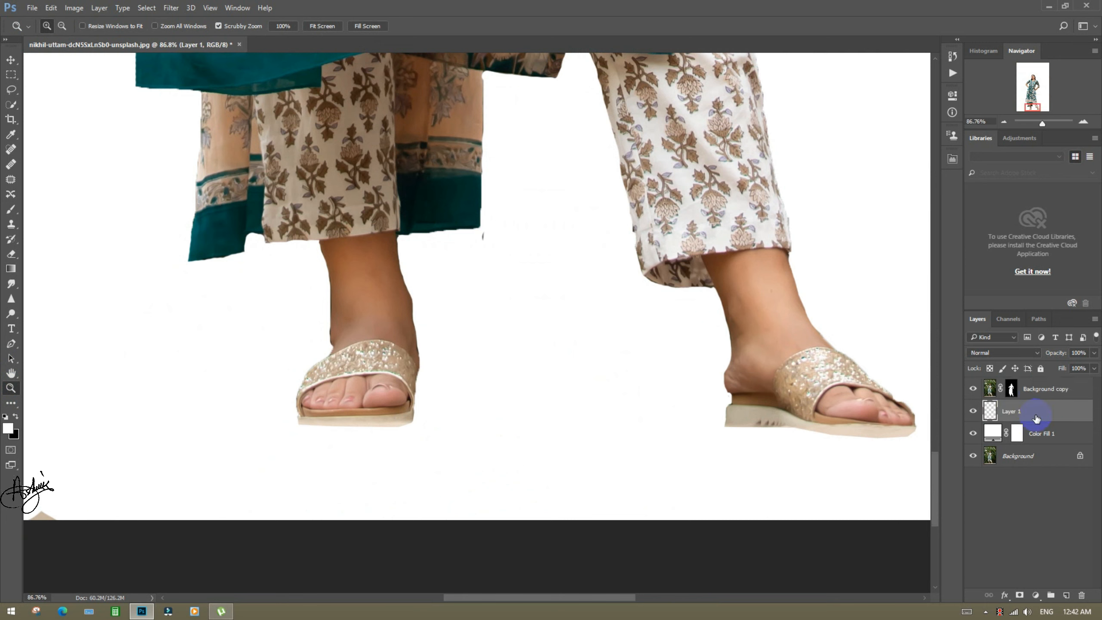
- Set the foreground colour to black (#000000) and try a hard-edged brush dab between the feet, undoing the dab
click(9, 212)
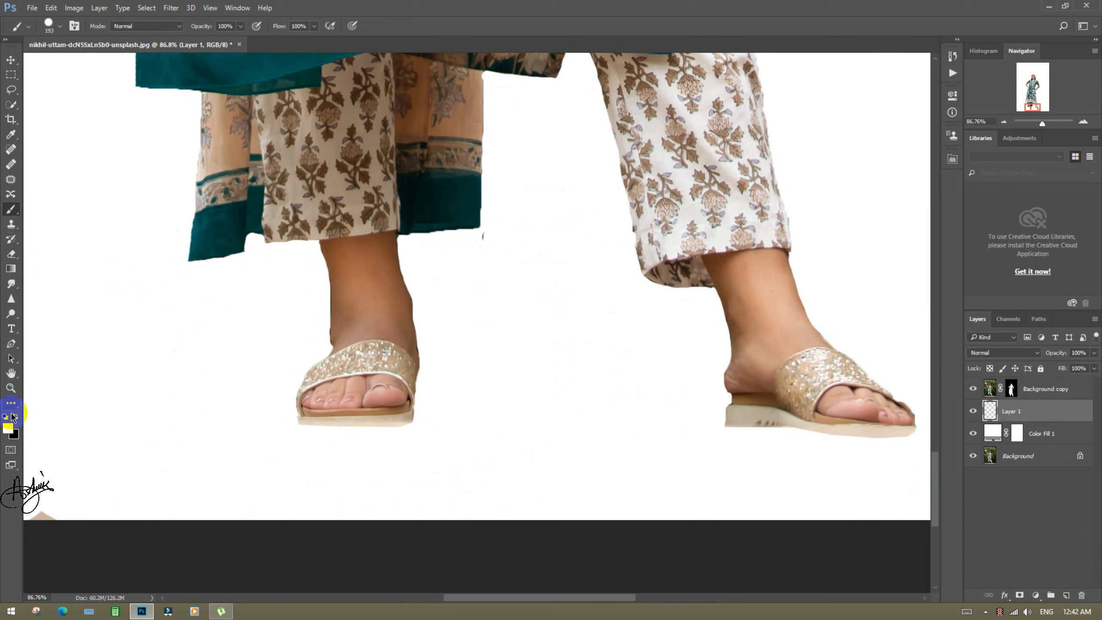
click(10, 432)
click(751, 226)
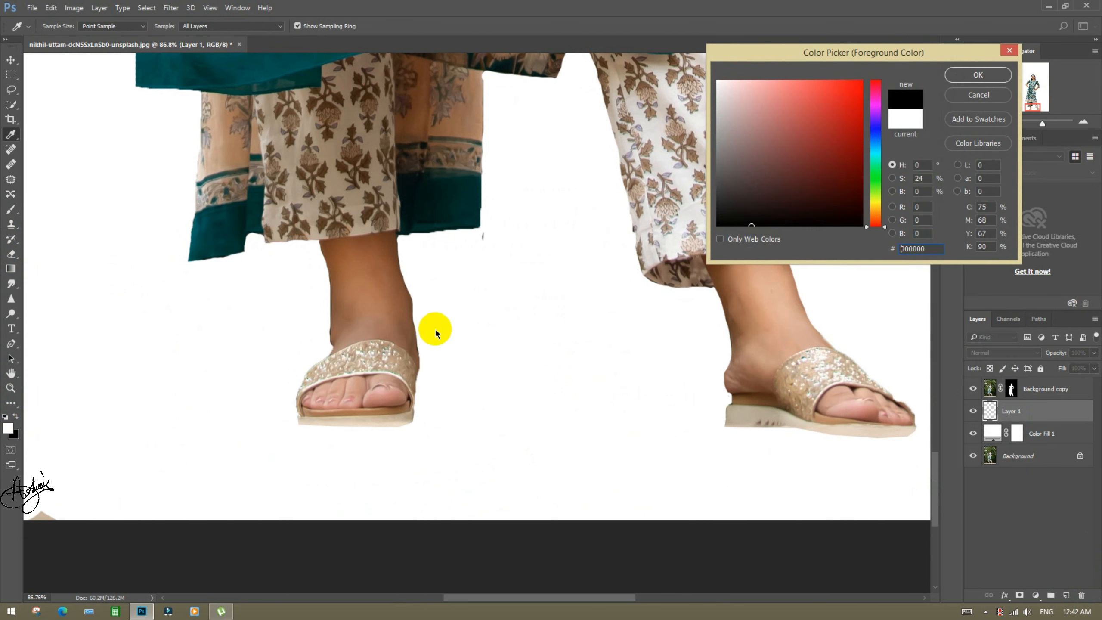
key(Return)
click(497, 395)
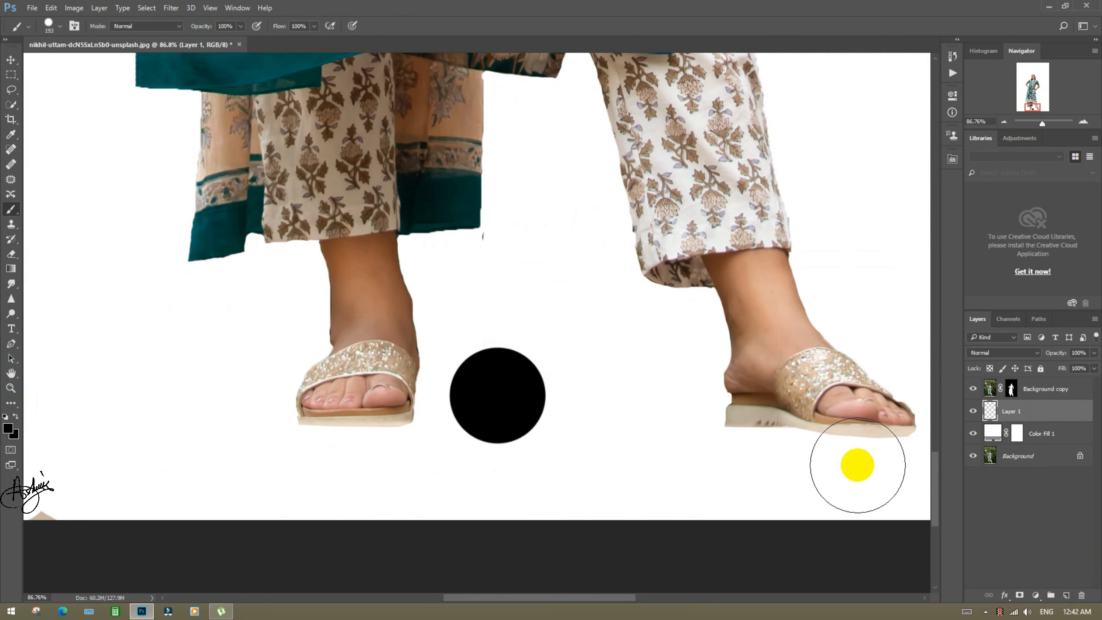
key(ctrl+z)
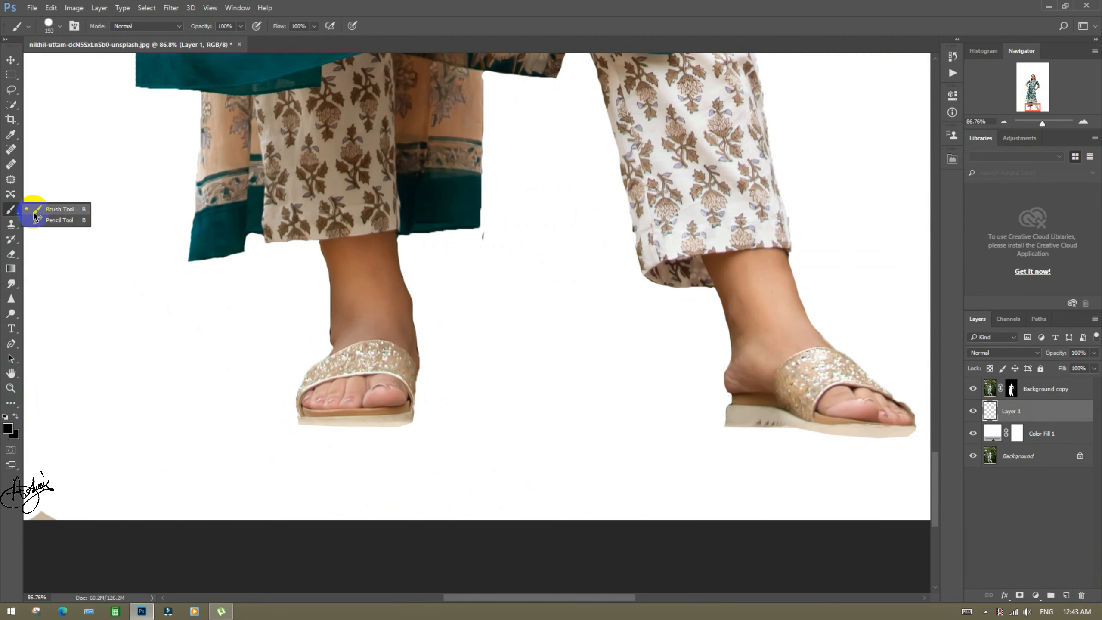
- Place a single soft-edged black dab with the 193 px brush beside the front-facing sandal on the new layer
click(8, 429)
key(Return)
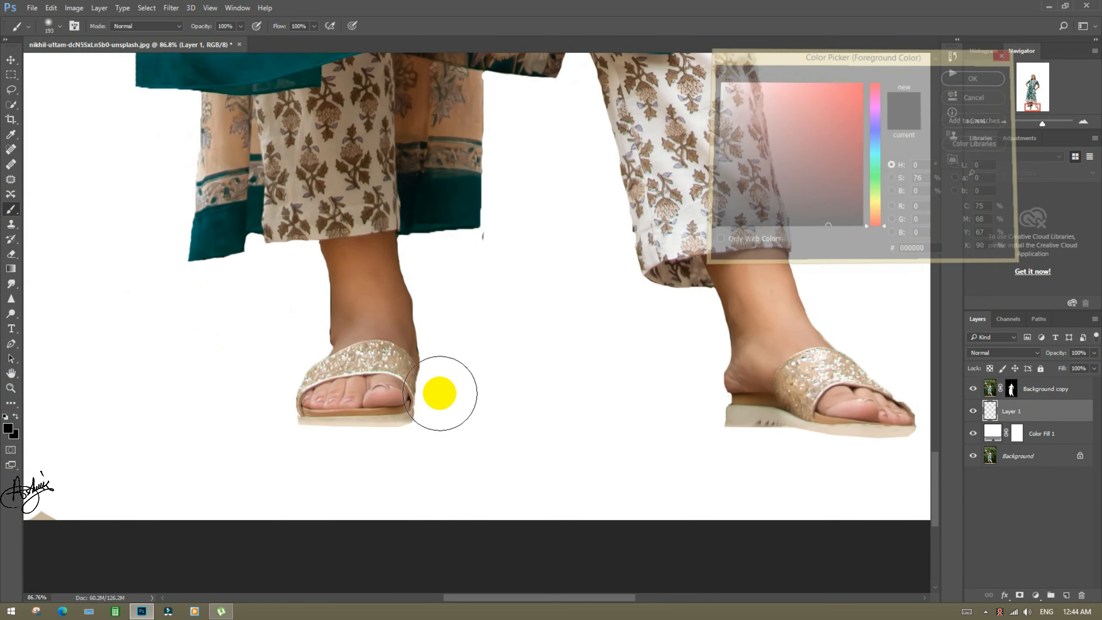
click(454, 407)
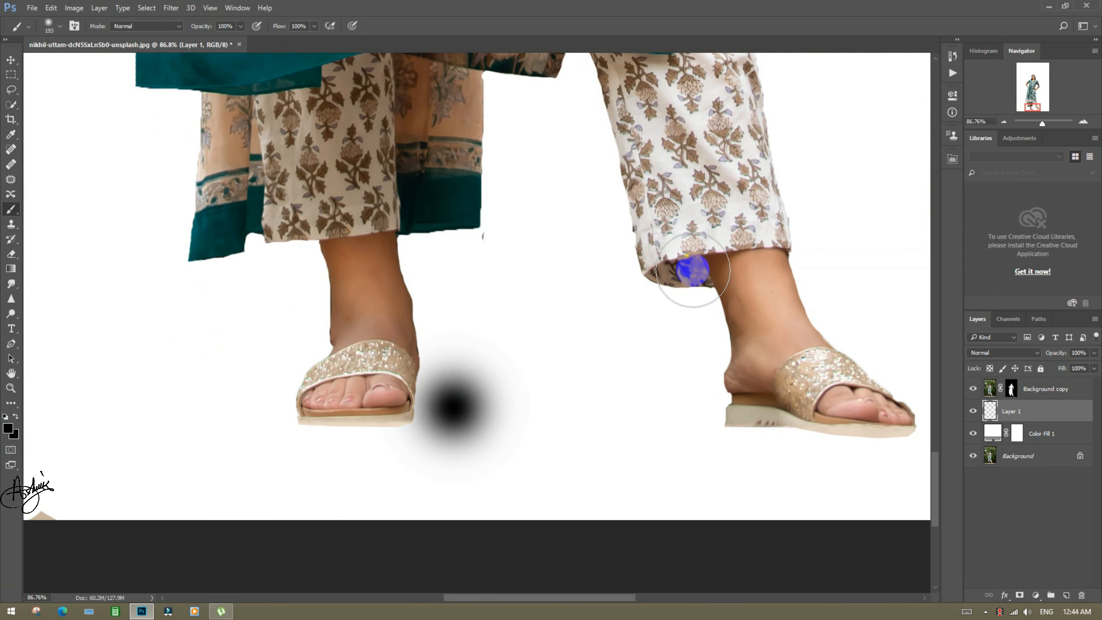
- Apply a Gaussian Blur with a radius of about 7.4 pixels to the black dab on Layer 1
click(173, 7)
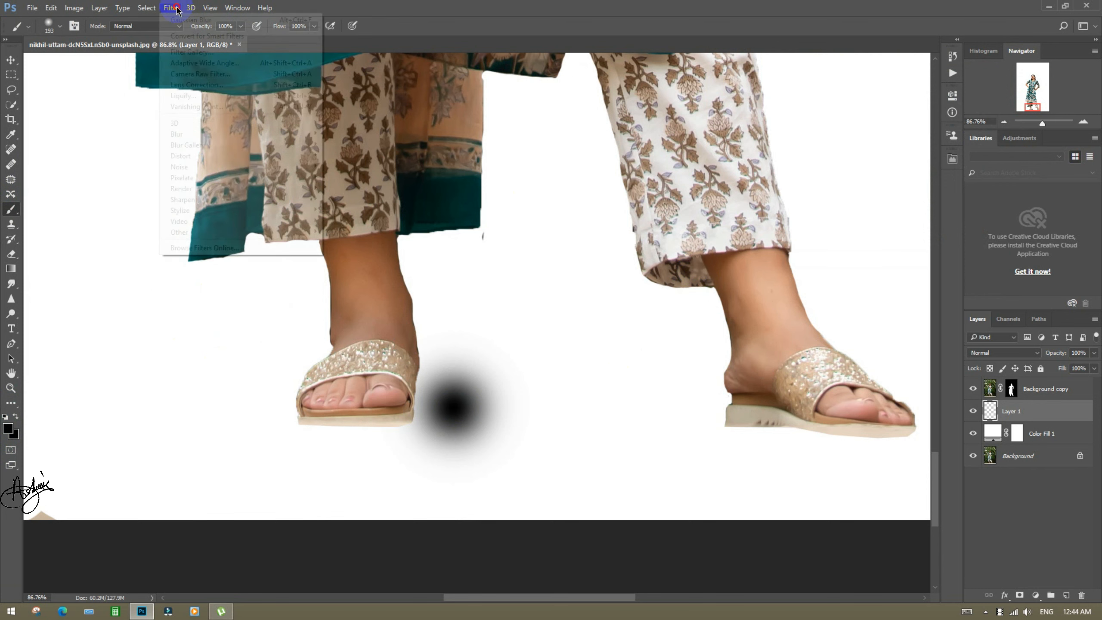
mouse_move(234, 134)
click(353, 177)
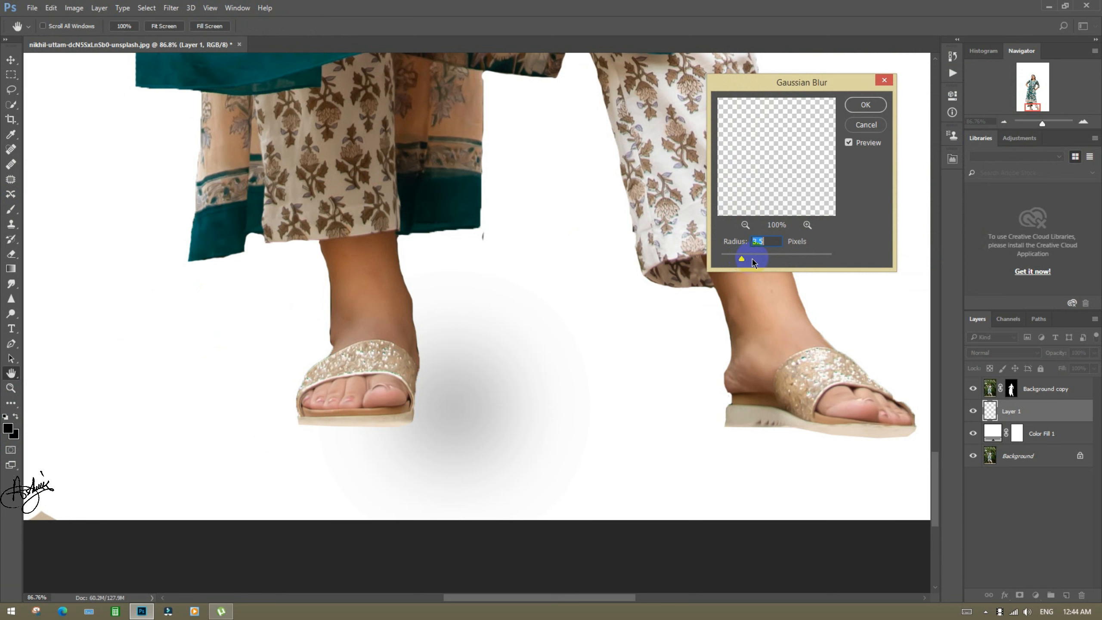
drag(754, 262, 758, 260)
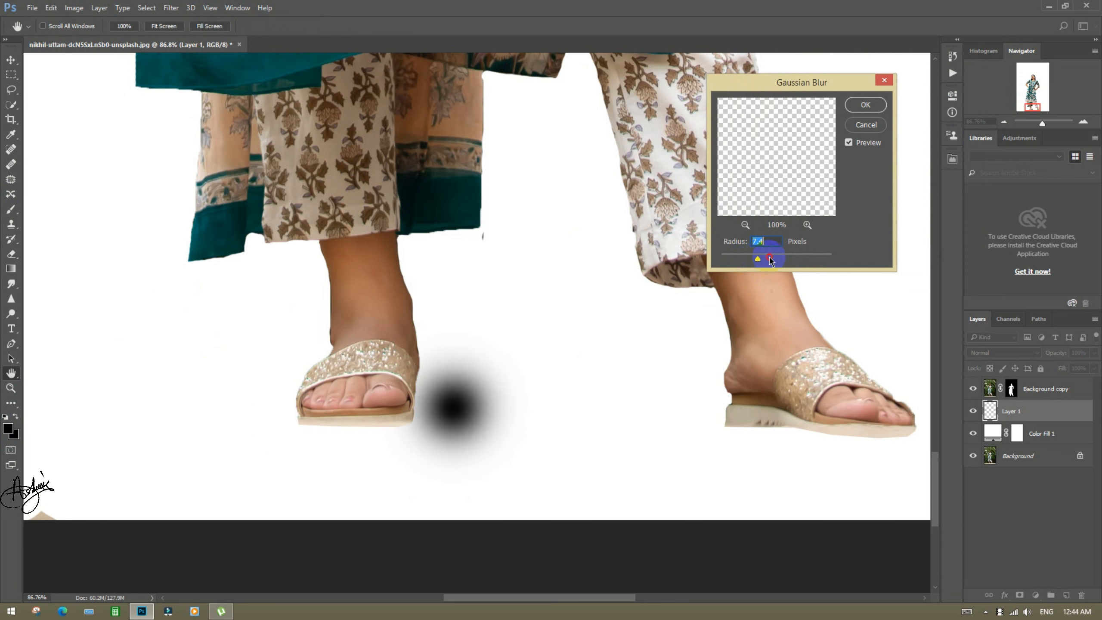
key(Return)
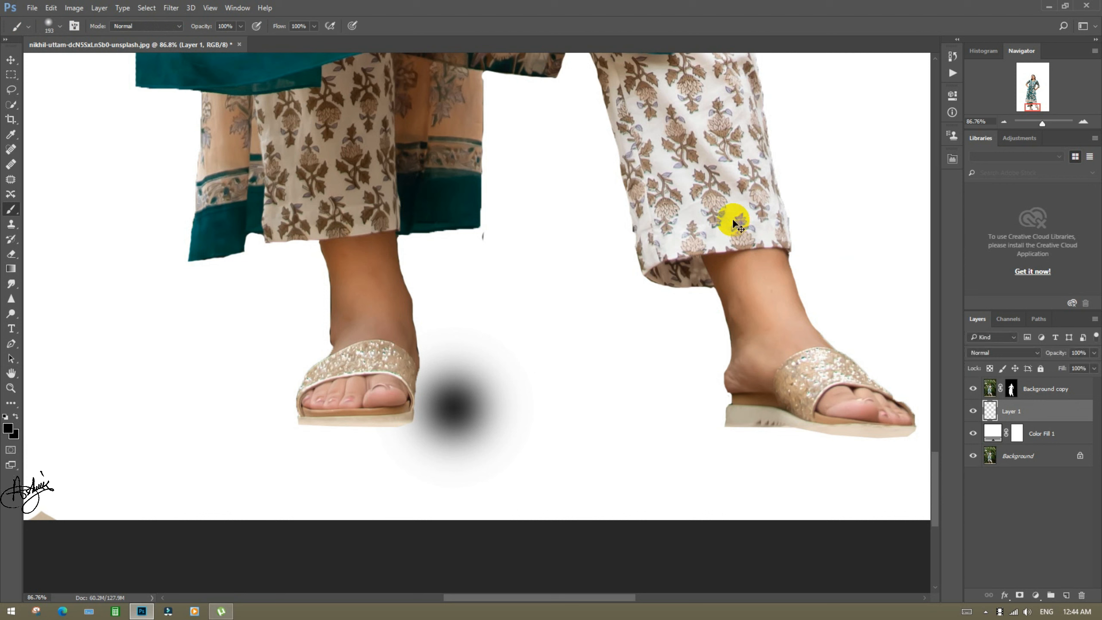
- Distort the blurred dab into a wide, flattened ground-shadow shape about 219% of its original width
key(ctrl+t)
right_click(486, 383)
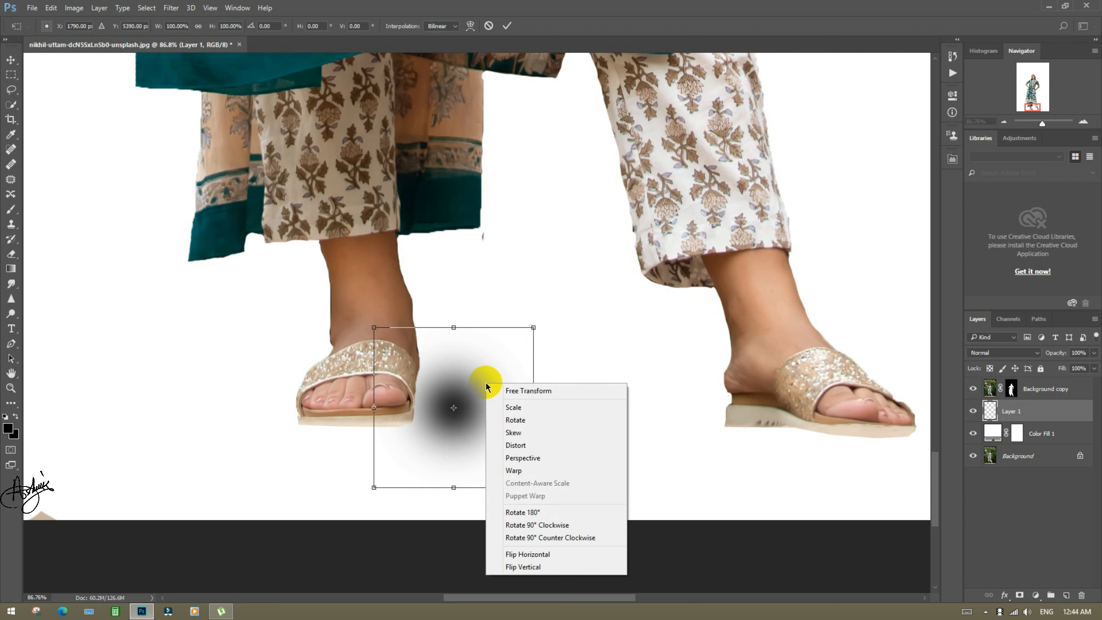
click(517, 451)
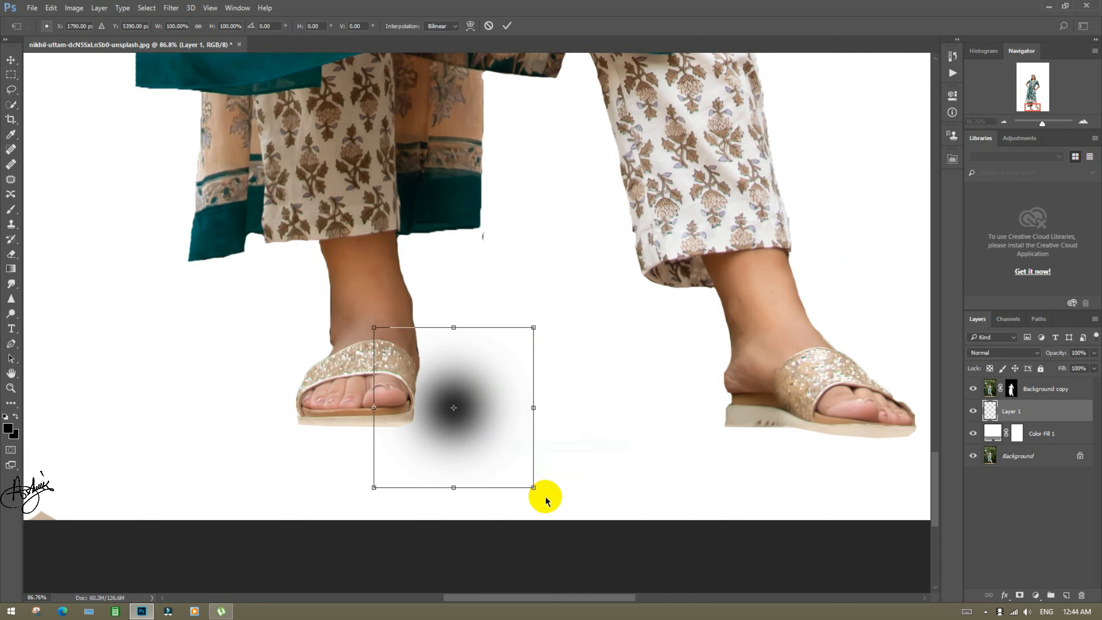
drag(540, 493, 721, 499)
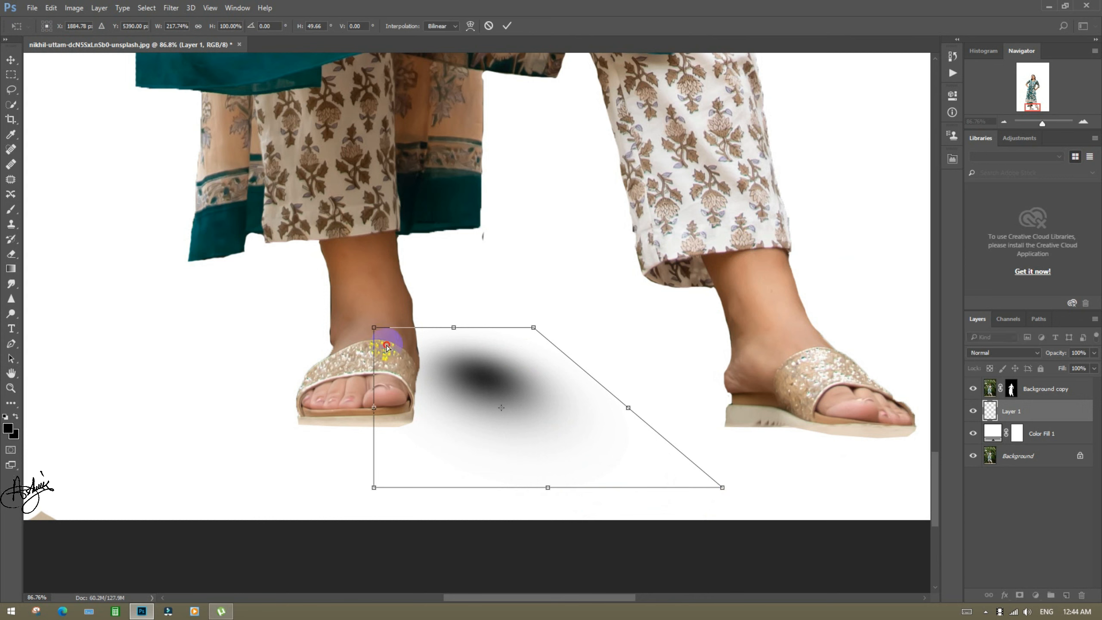
drag(386, 346, 377, 381)
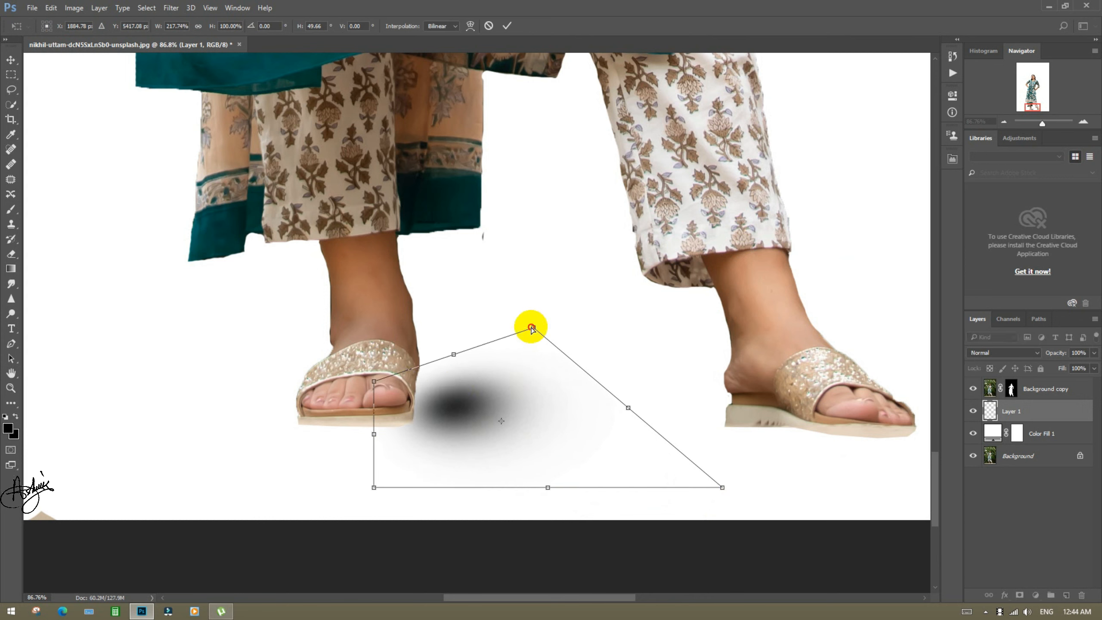
drag(531, 327, 573, 361)
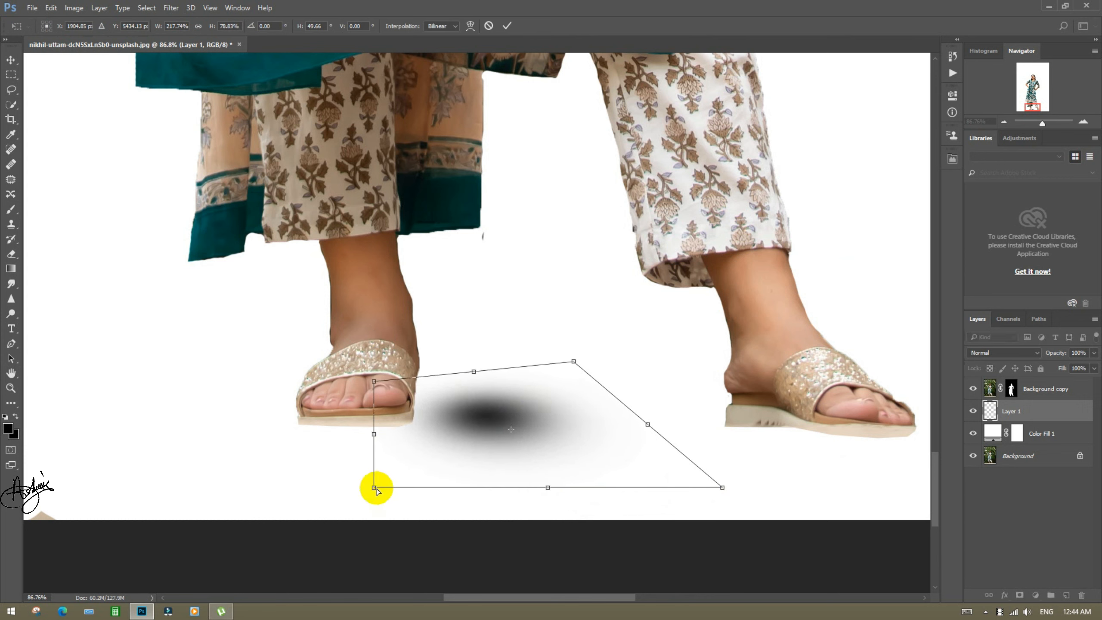
drag(375, 489, 375, 530)
- Move the distorted shadow directly beneath the front-facing sandal and apply the transform
mouse_move(479, 453)
mouse_down()
mouse_move(406, 448)
mouse_move(386, 460)
mouse_move(389, 449)
mouse_up()
key(b)
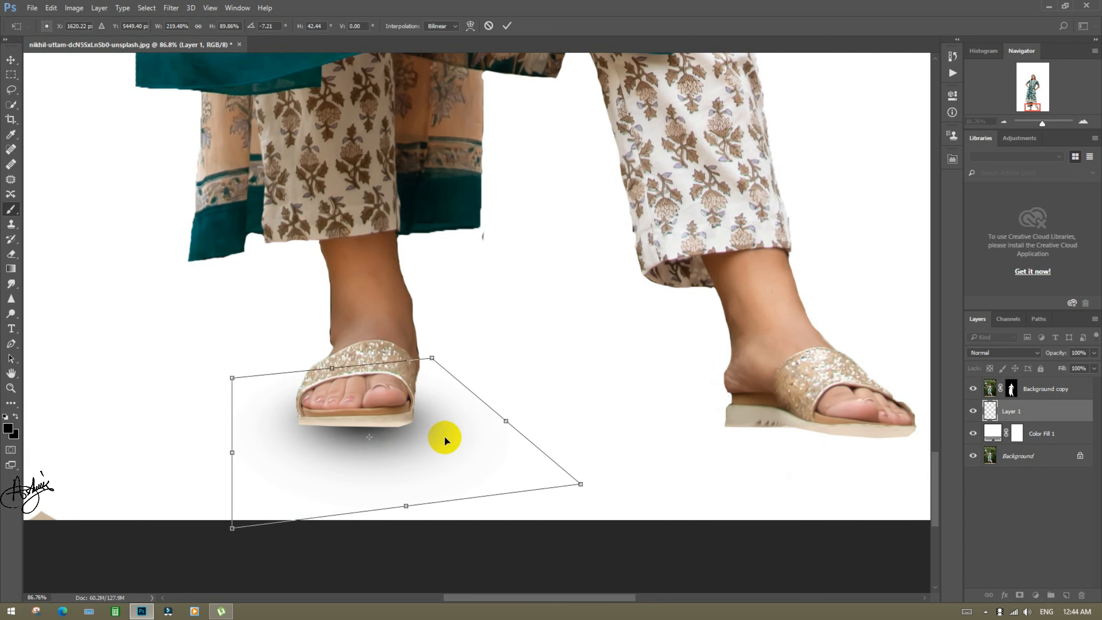
click(561, 528)
- Duplicate the shadow layer and place the copy beneath the side-facing sandal
click(11, 62)
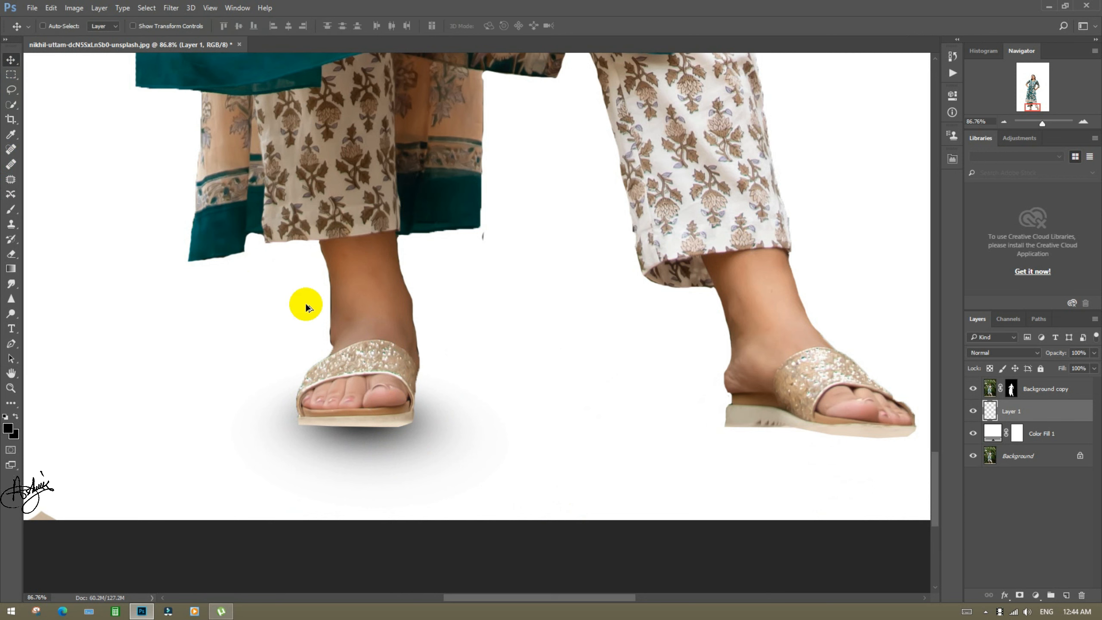
drag(370, 372, 818, 429)
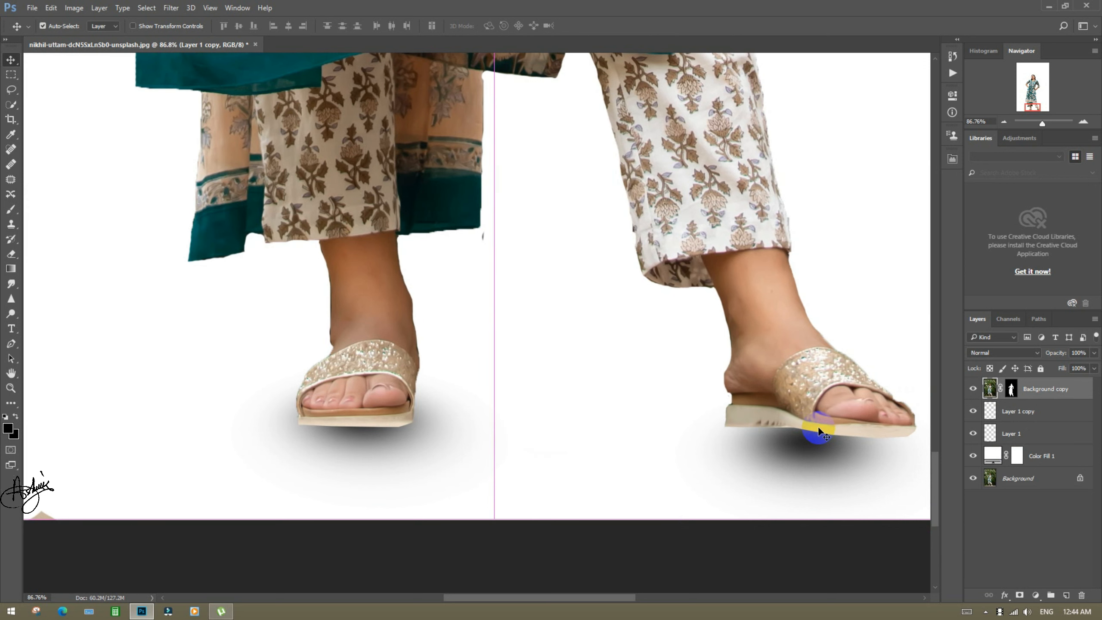
key(ctrl+t)
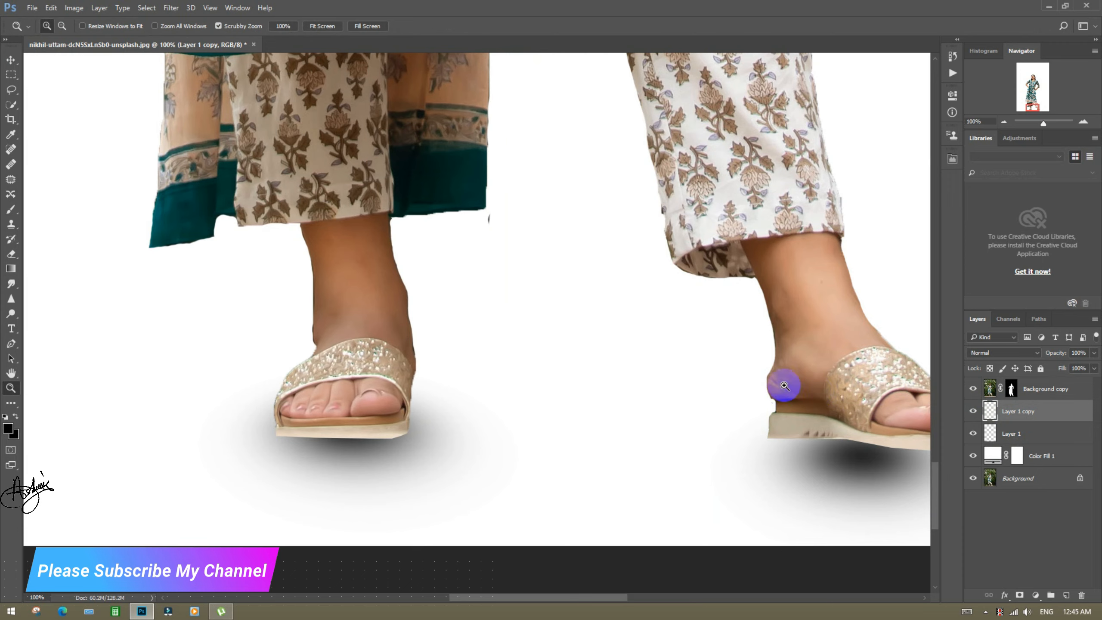
key(ctrl+minus)
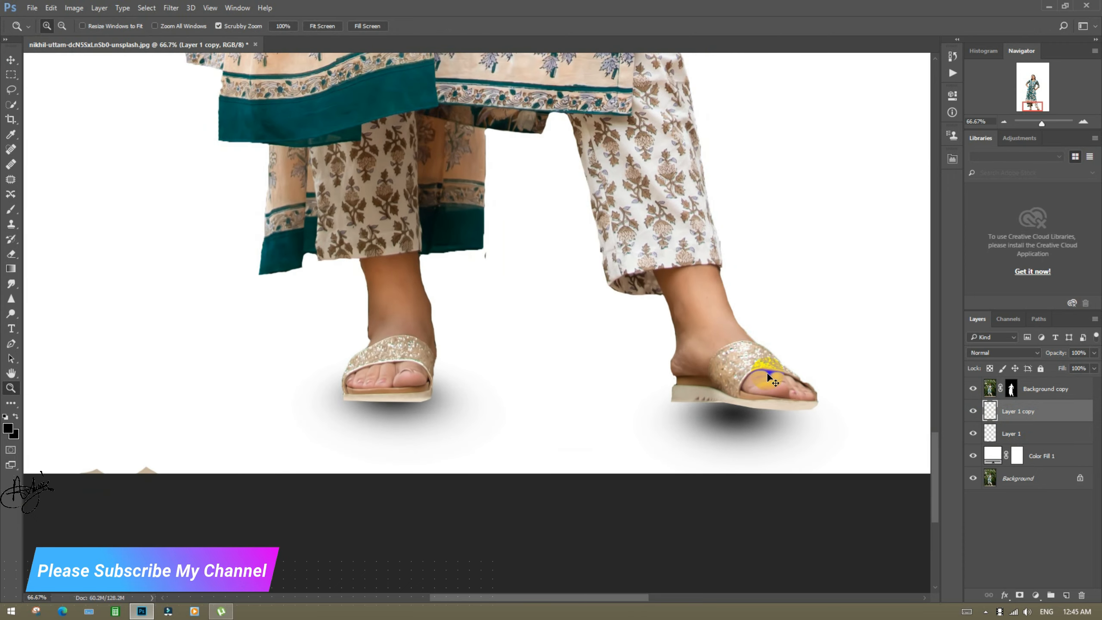
- Apply a Perspective transform to the copied shadow, spreading its lower edge wide, and align it under the side-facing sandal's sole
key(ctrl+t)
right_click(762, 402)
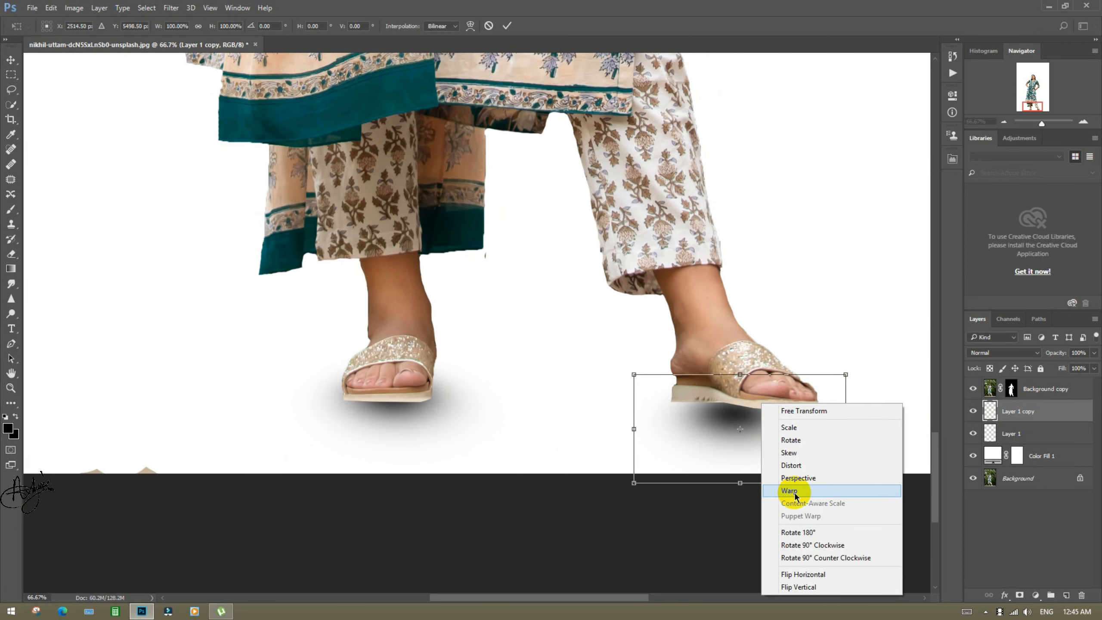
click(795, 478)
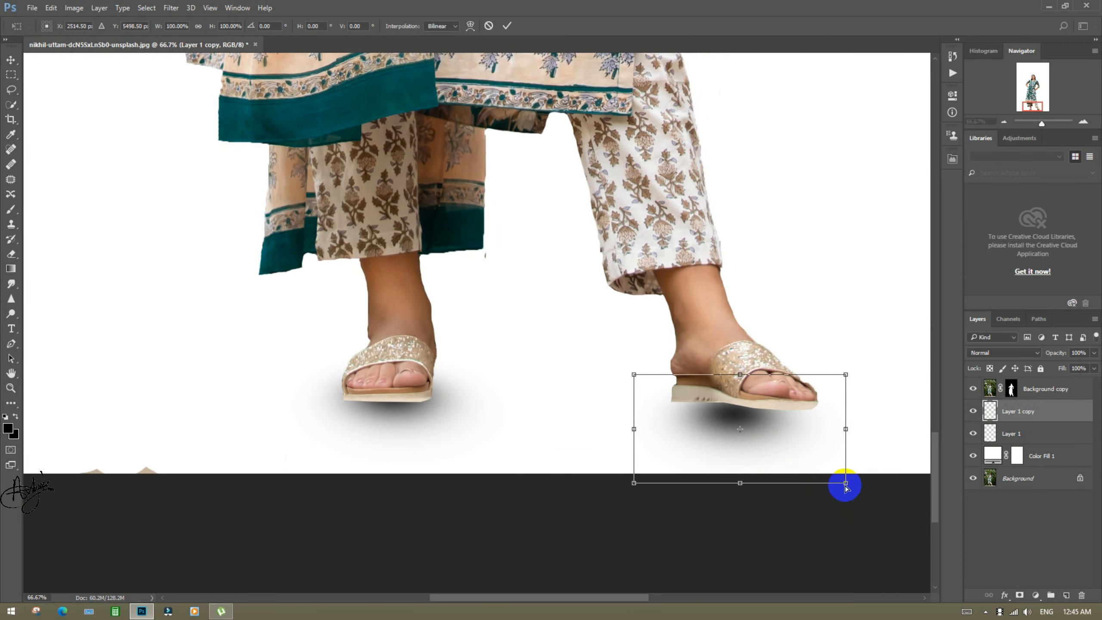
drag(845, 482, 905, 514)
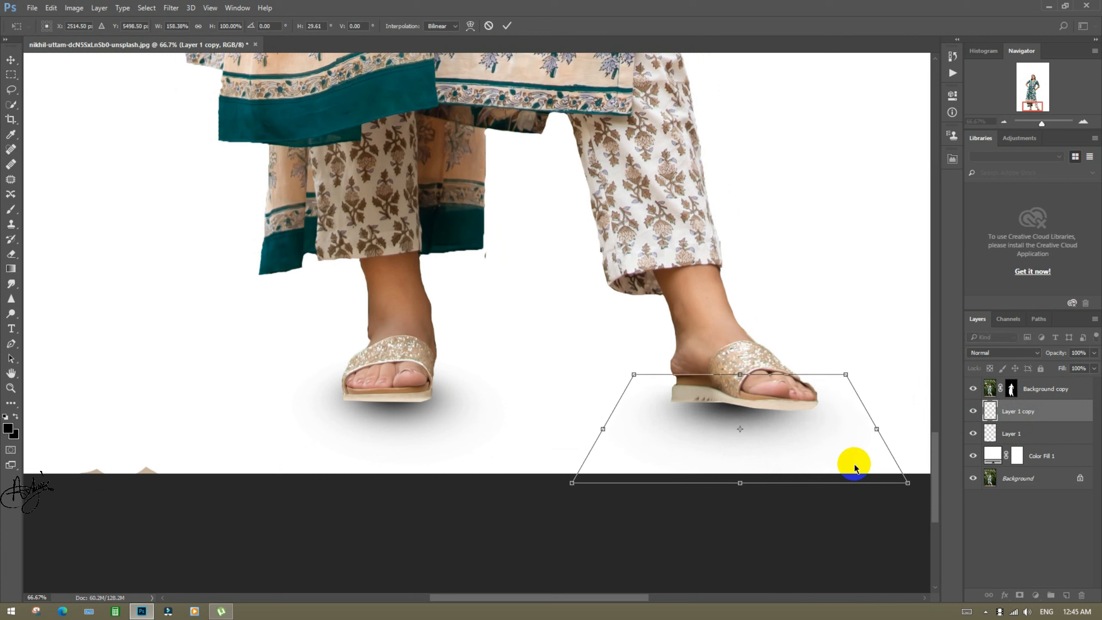
drag(827, 443, 831, 445)
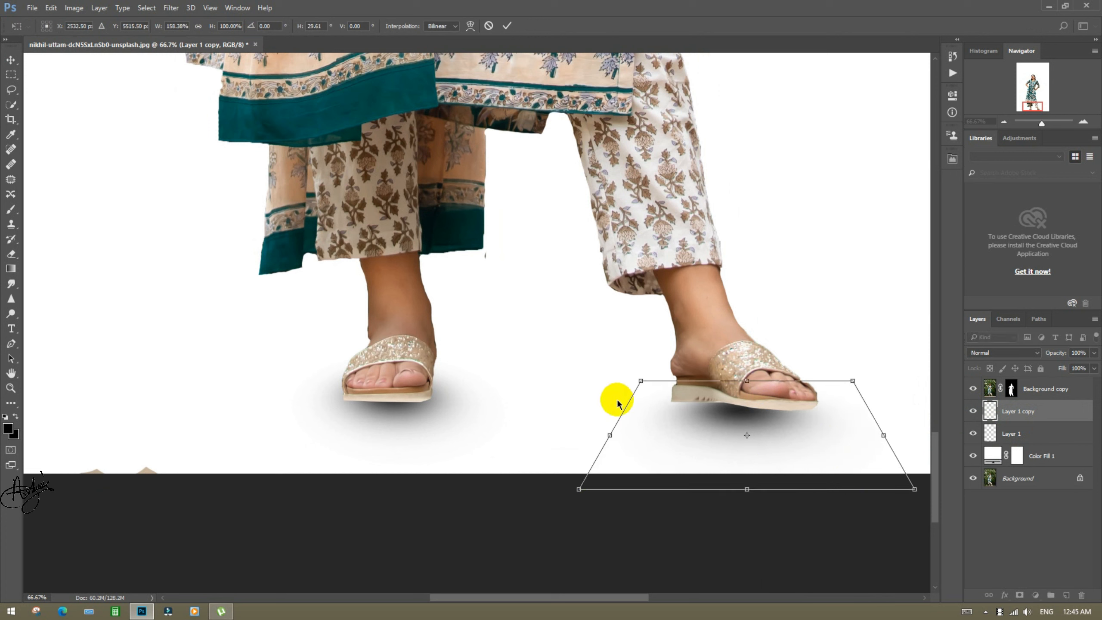
drag(644, 382, 657, 400)
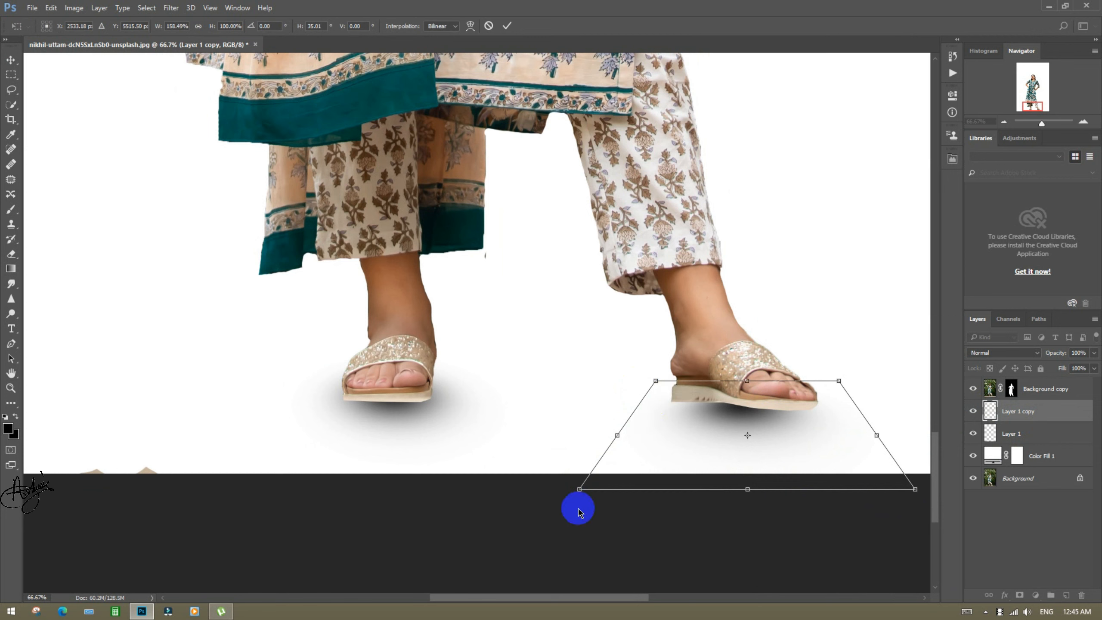
drag(580, 511, 507, 441)
mouse_move(800, 440)
mouse_down()
mouse_move(789, 446)
mouse_move(806, 449)
mouse_up()
key(Return)
- Stretch the copied shadow to about 137% width and rotate it about 5.4° to follow the side-facing sandal
key(ctrl+t)
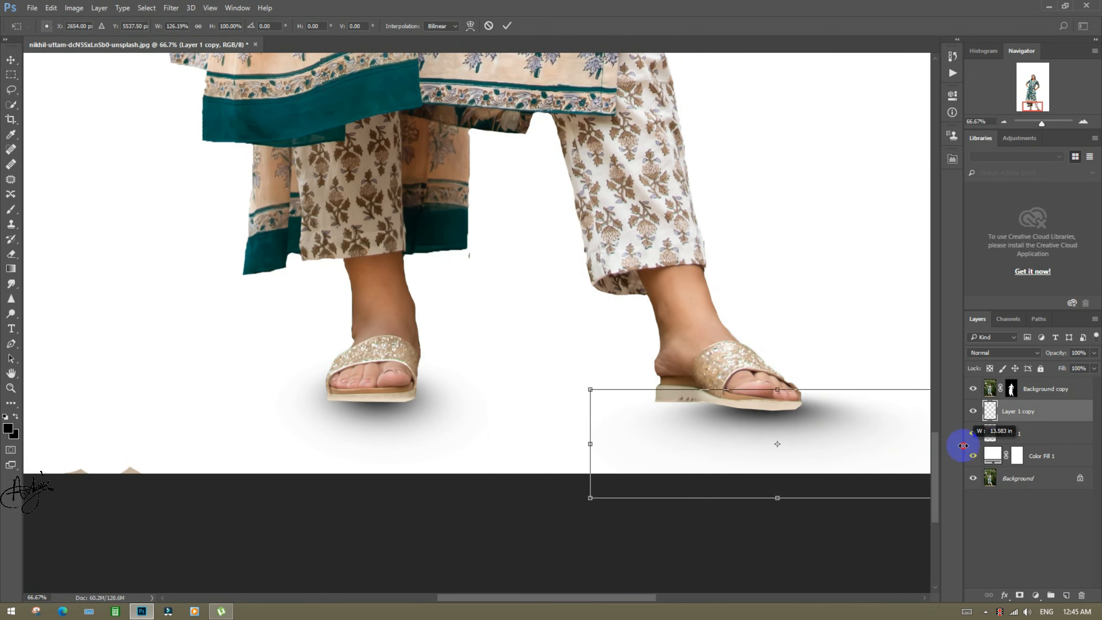
drag(932, 442, 763, 447)
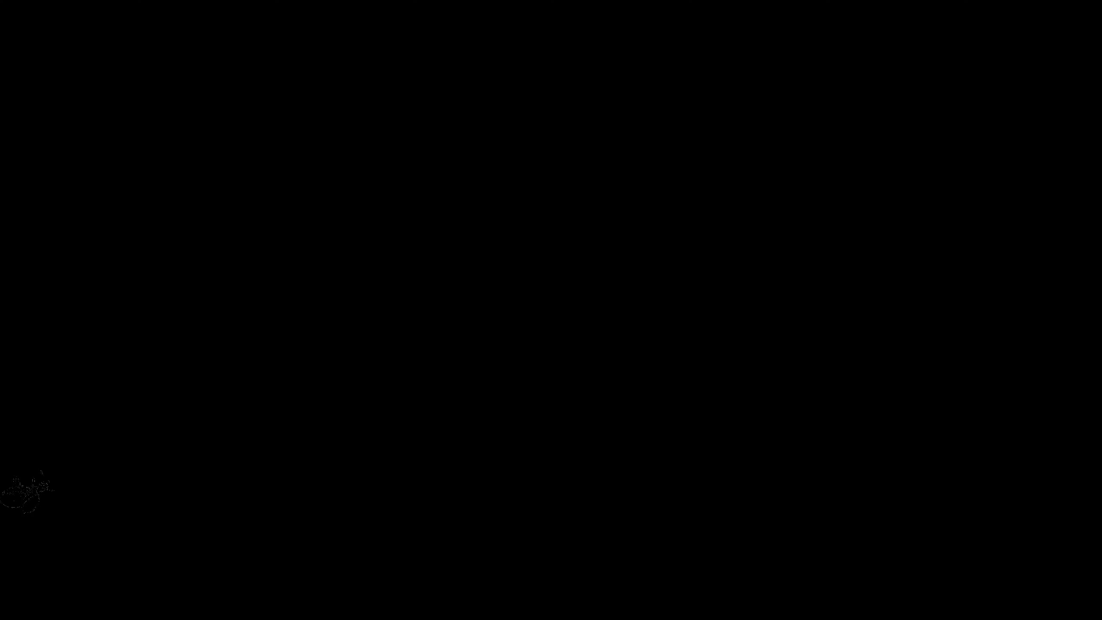
mouse_move(920, 430)
mouse_down()
mouse_move(928, 461)
mouse_move(917, 449)
mouse_up()
key(Return)
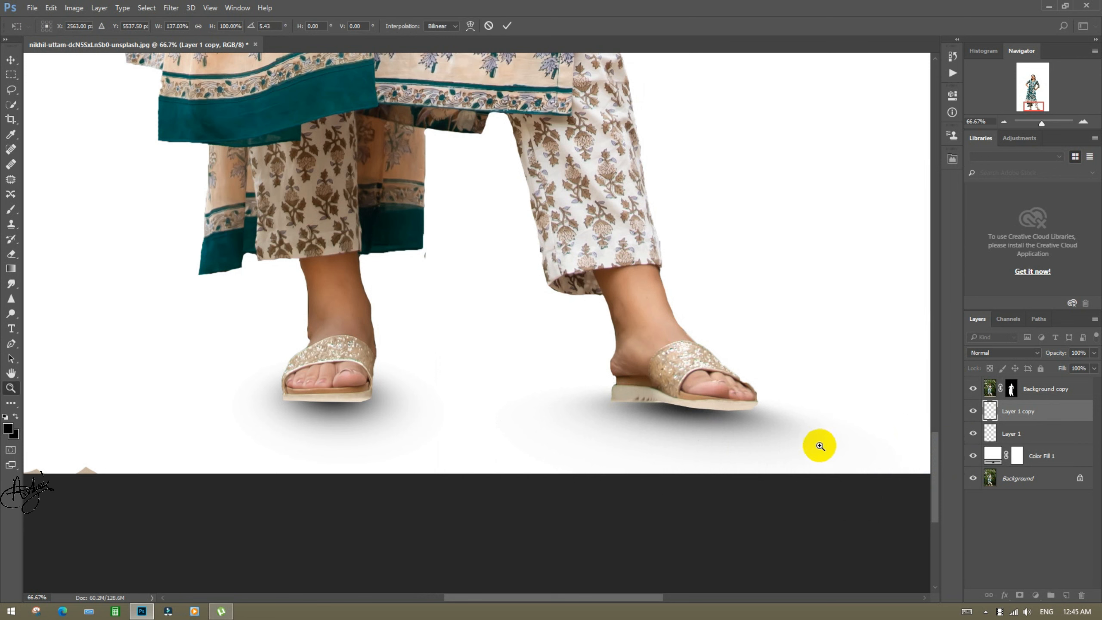
- Lower the opacity of Layer 1 copy to 67% and of Layer 1 to 79%
key(z)
mouse_move(1058, 355)
mouse_down()
mouse_move(1027, 351)
mouse_move(1040, 354)
mouse_up()
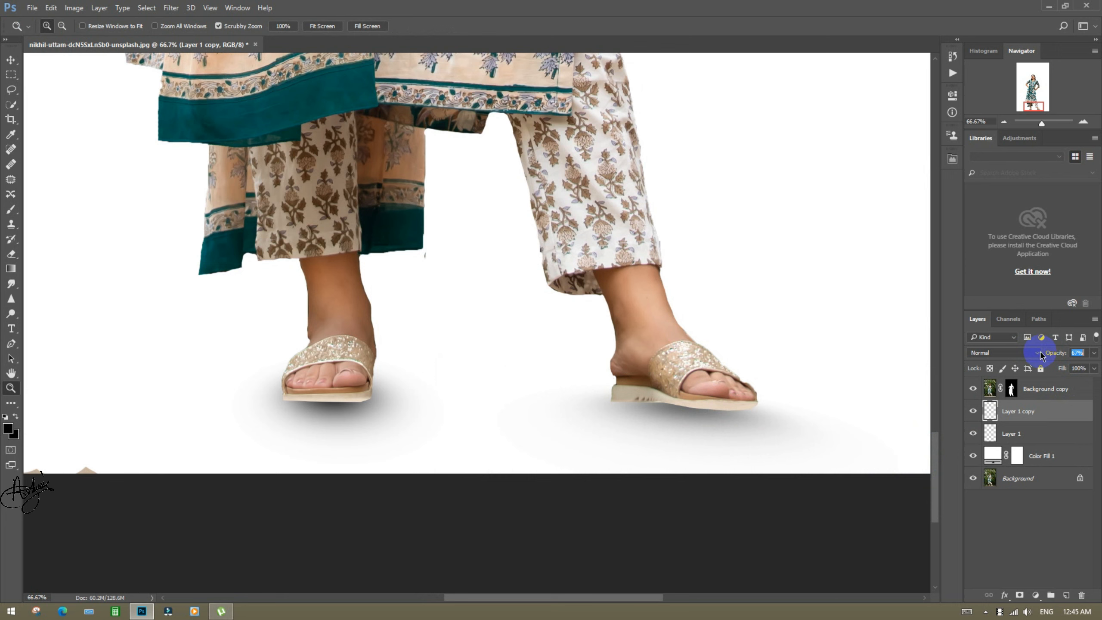
click(1046, 434)
drag(1054, 356, 1038, 354)
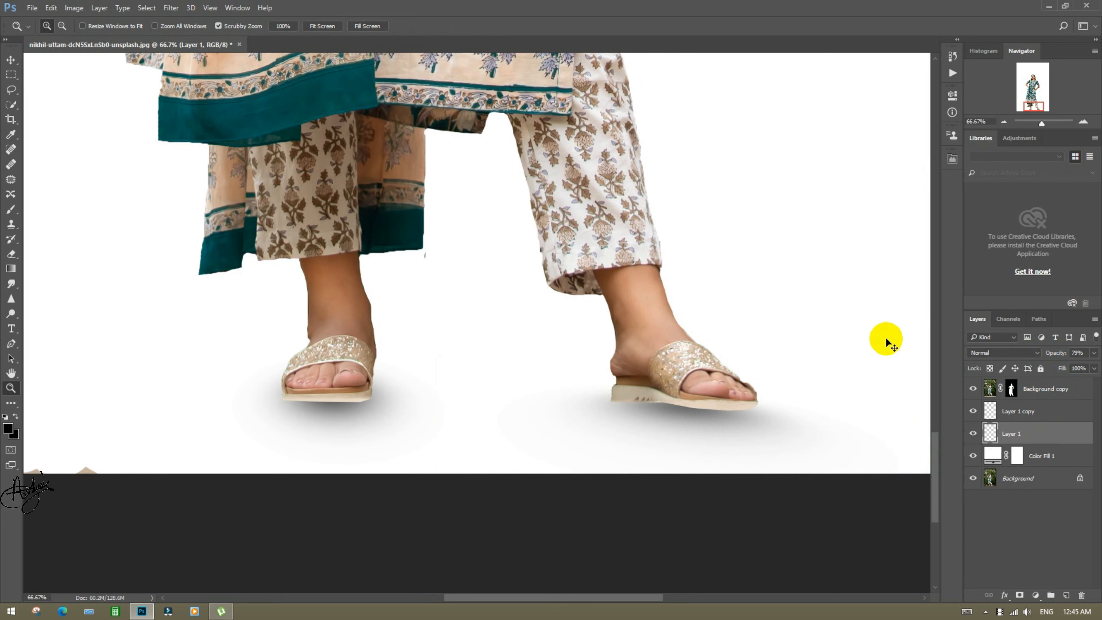
- Duplicate the masked Background copy layer holding the woman's cutout
alt+click(884, 337)
alt+click(885, 337)
alt+click(886, 338)
alt+click(886, 337)
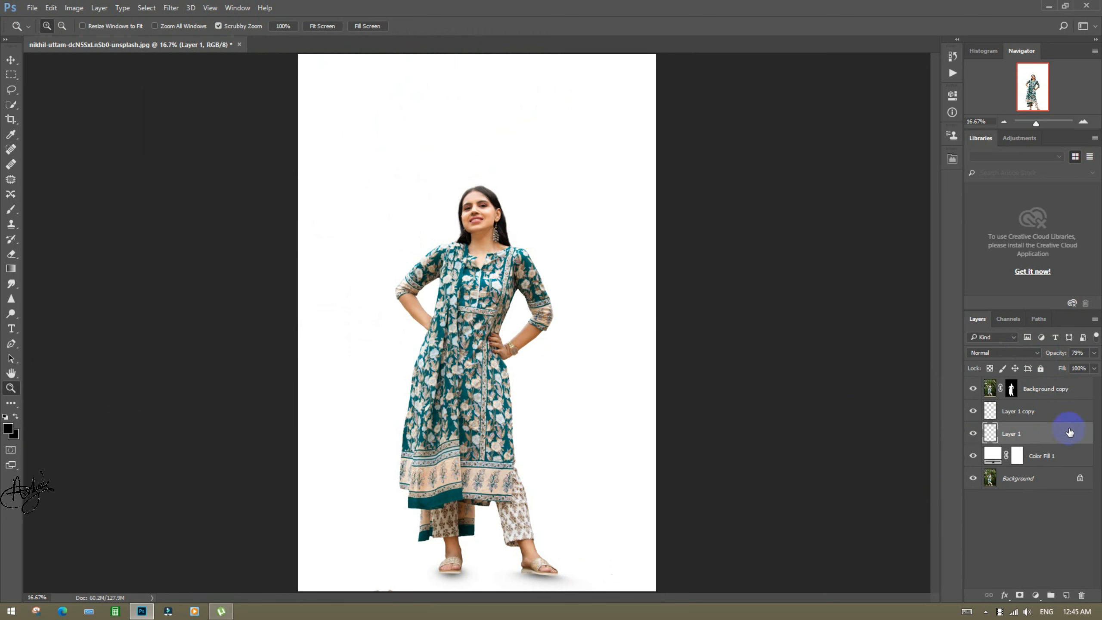
ctrl+click(1058, 419)
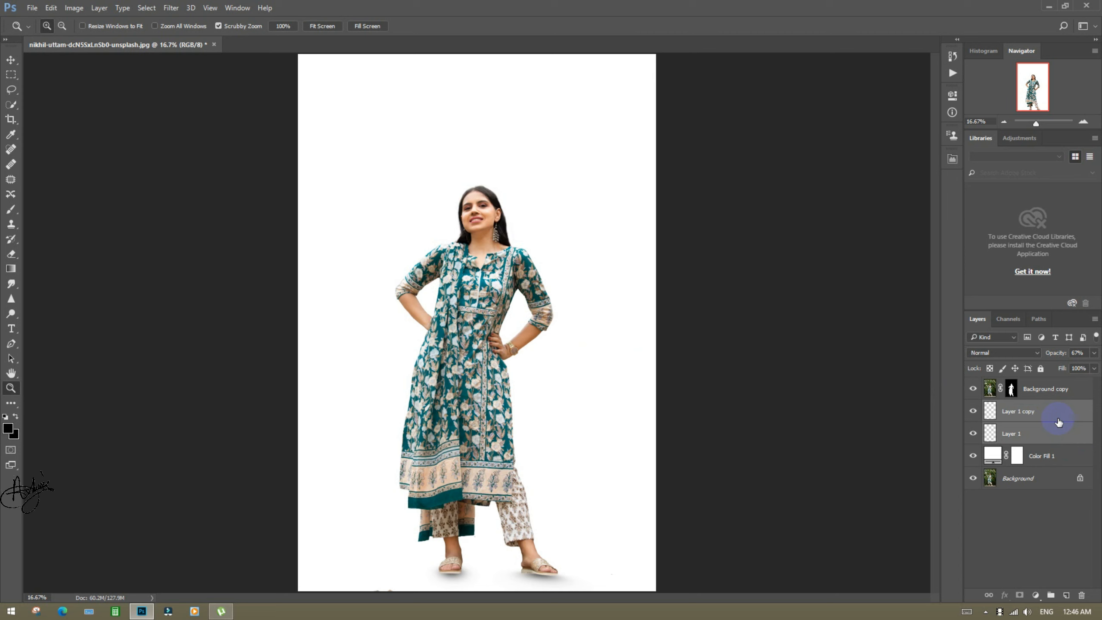
click(1074, 392)
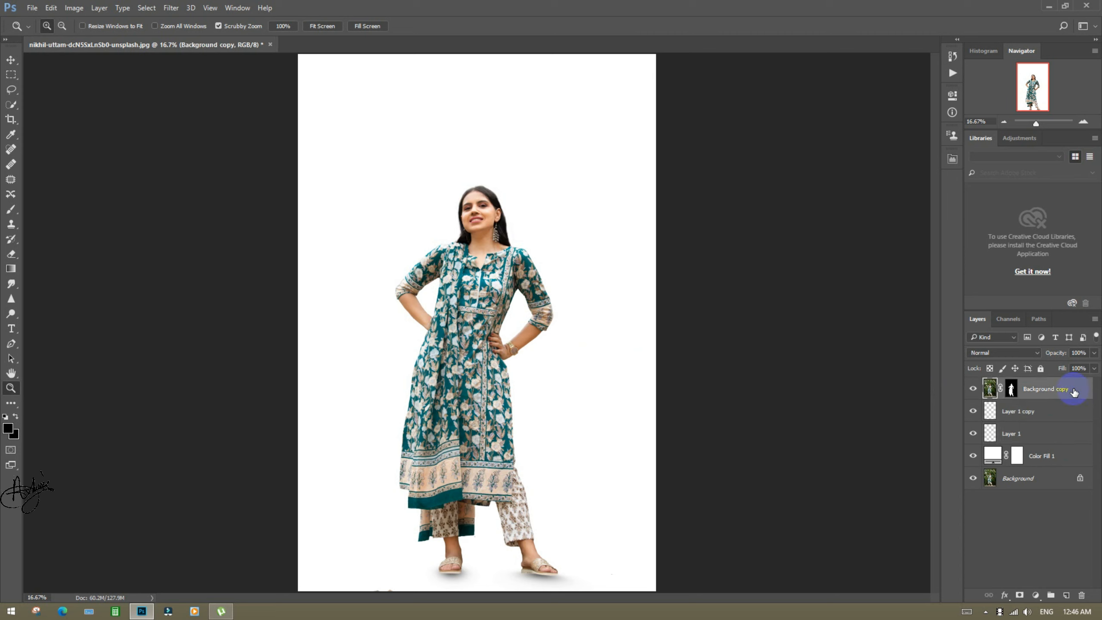
drag(1071, 392, 1066, 594)
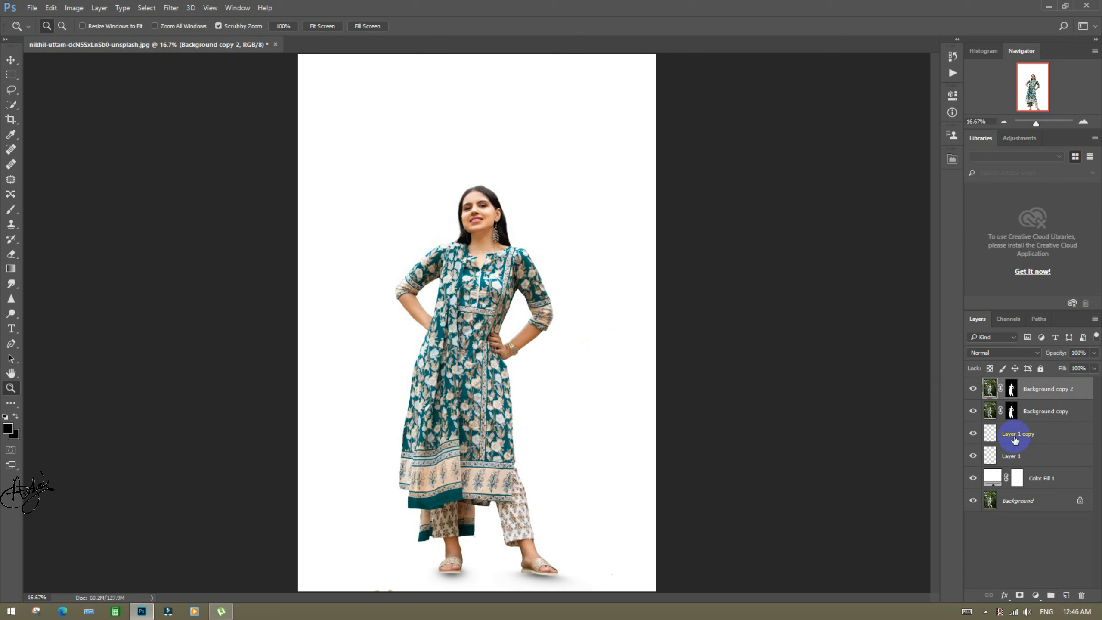
- Convert the lower Background copy layer to a smart object and rasterize it so its mask is baked in
click(1065, 413)
right_click(1065, 416)
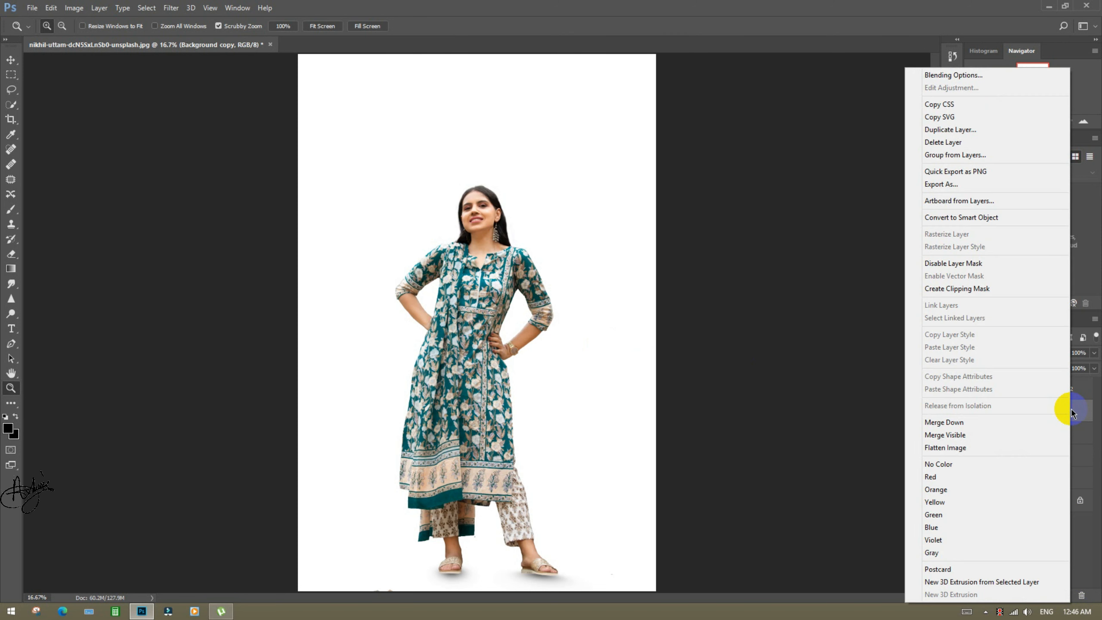
click(939, 217)
right_click(1031, 416)
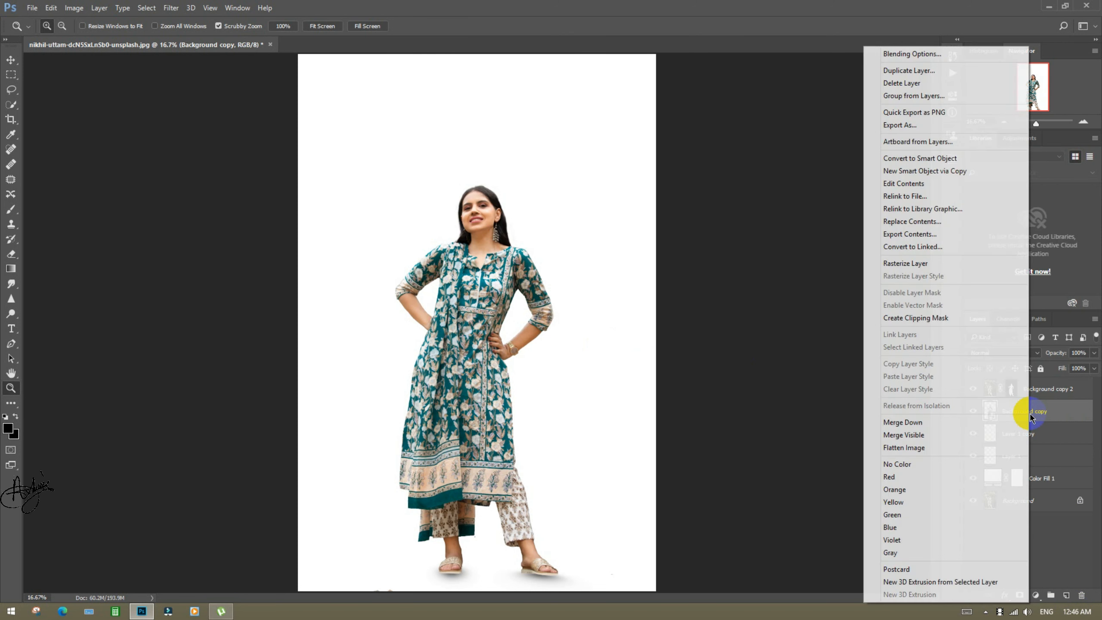
click(915, 260)
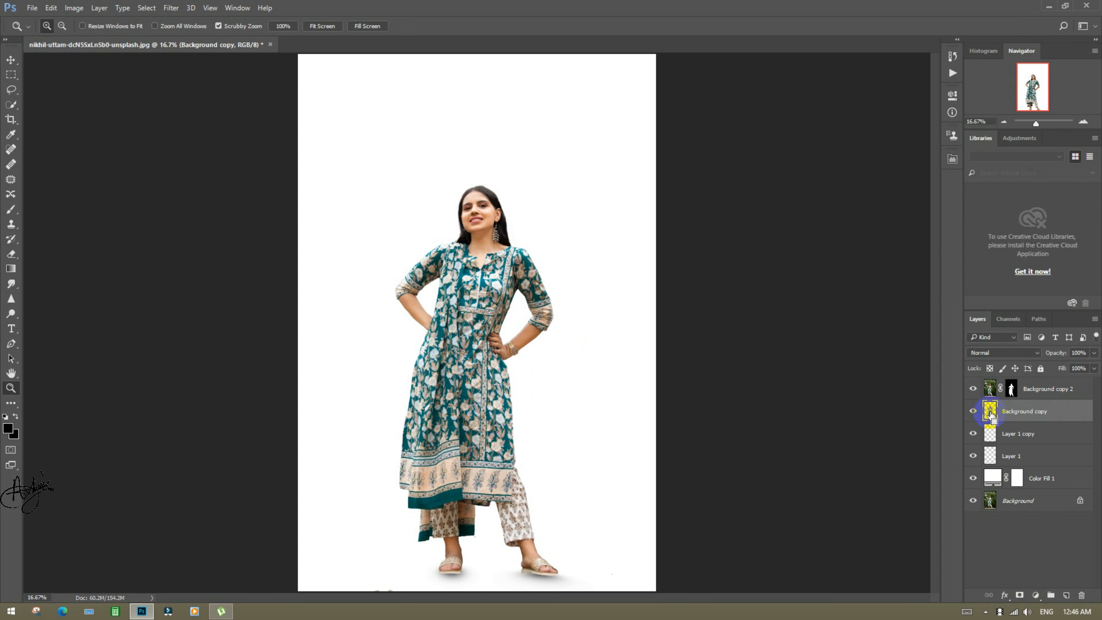
- Load the woman's outline from Background copy as a selection and add a black (#000000) Solid Color fill layer from it
click(1035, 595)
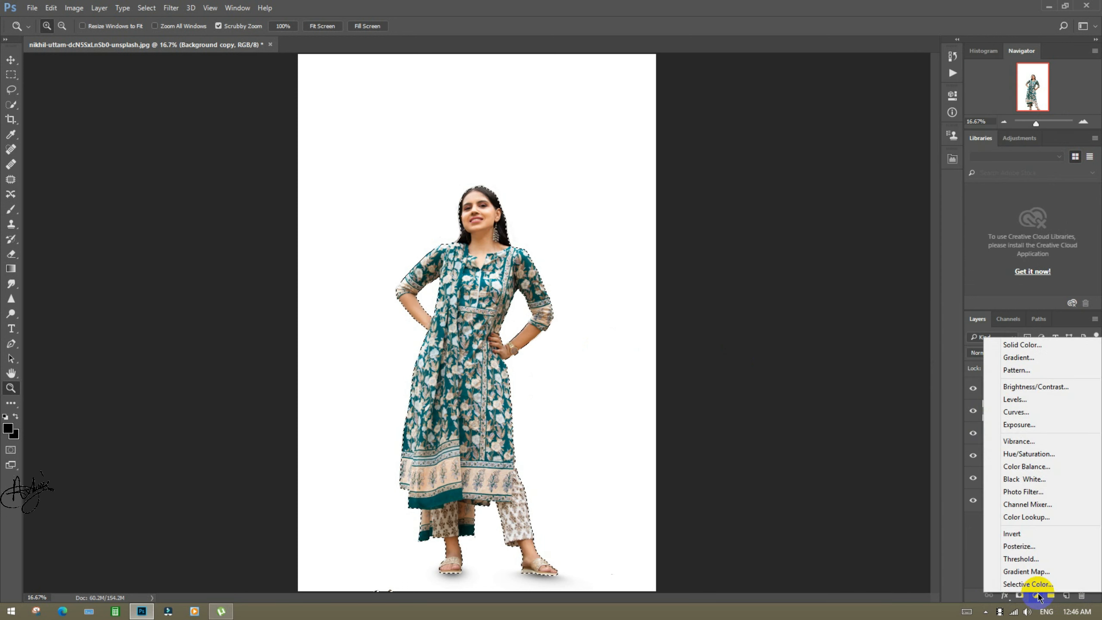
click(1022, 345)
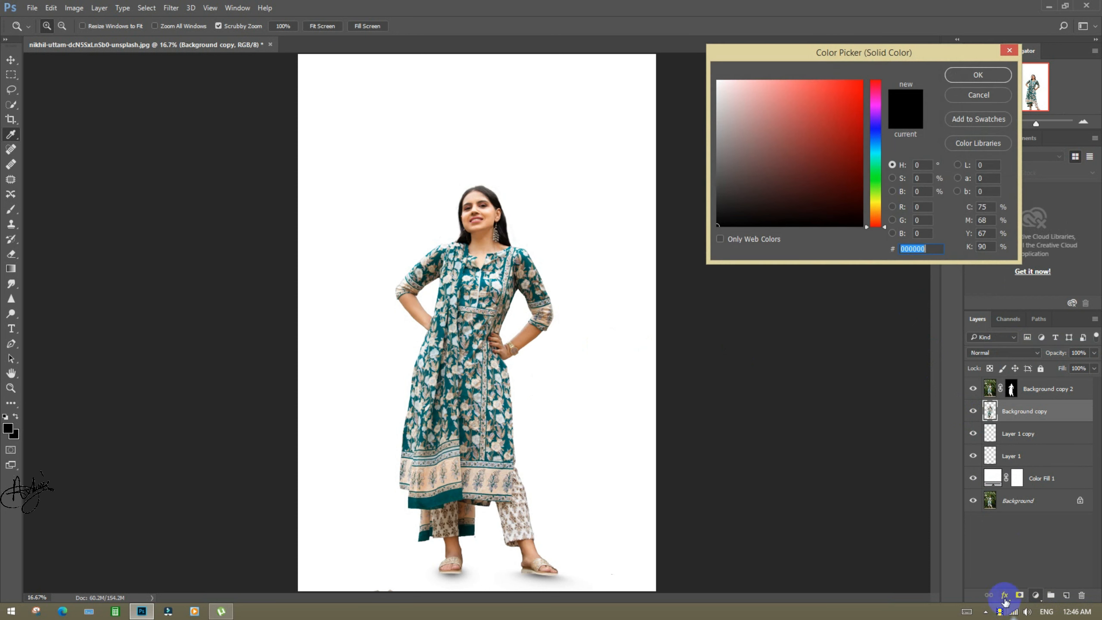
key(Return)
key(z)
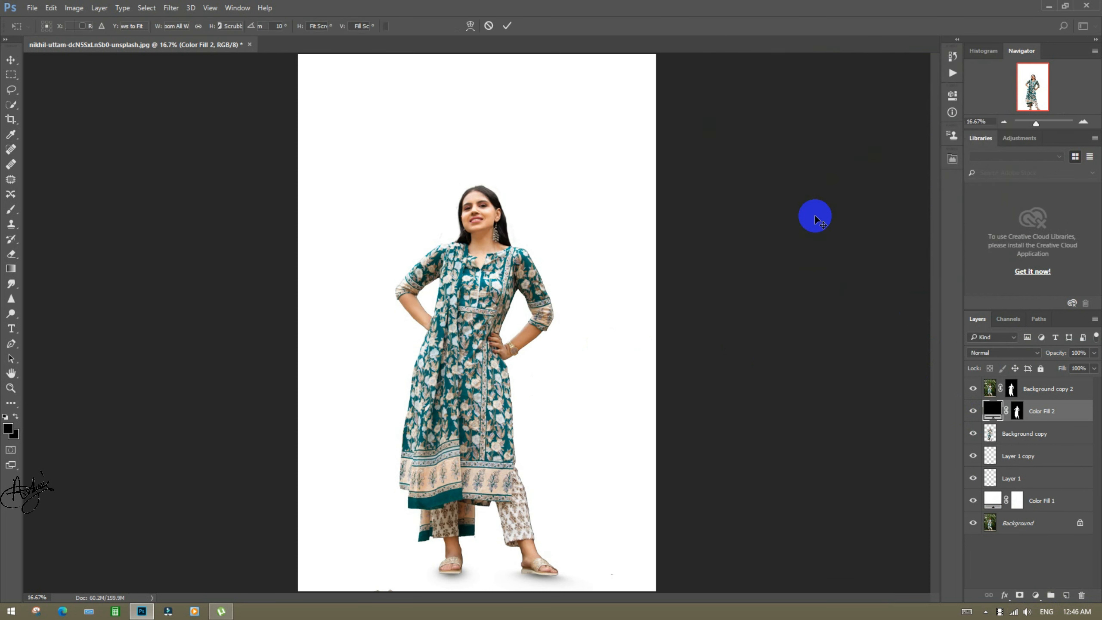
- Shift the black silhouette slightly right behind the woman and taper its far side in perspective, with about 4.64° vertical skew
key(ctrl+t)
mouse_move(553, 328)
mouse_down()
mouse_move(574, 320)
mouse_move(564, 322)
mouse_up()
right_click(539, 323)
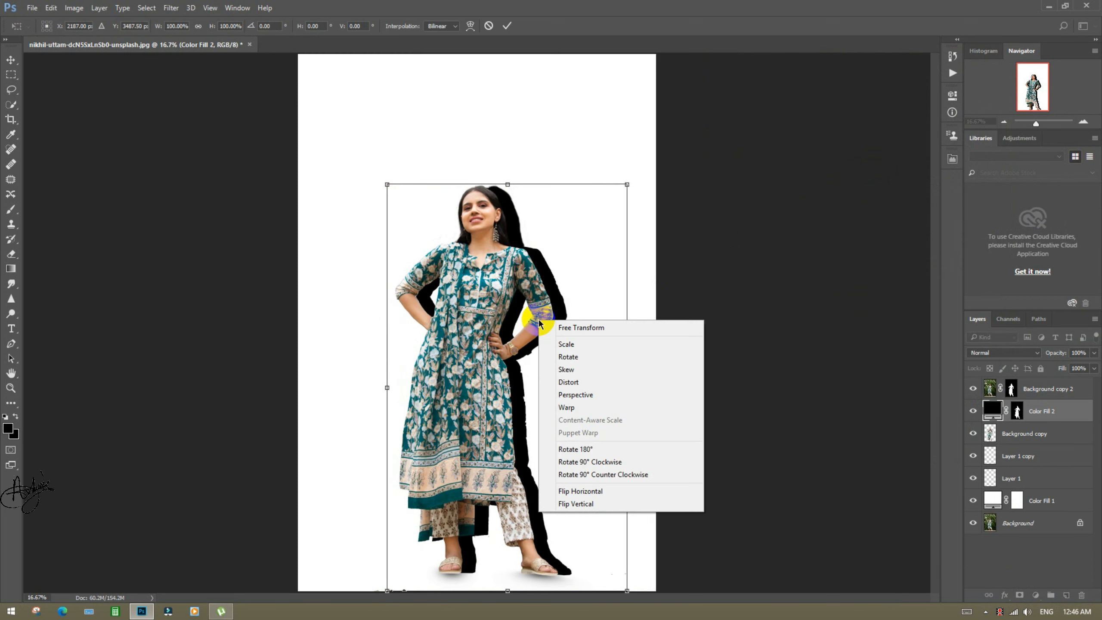
click(588, 398)
drag(626, 185, 627, 221)
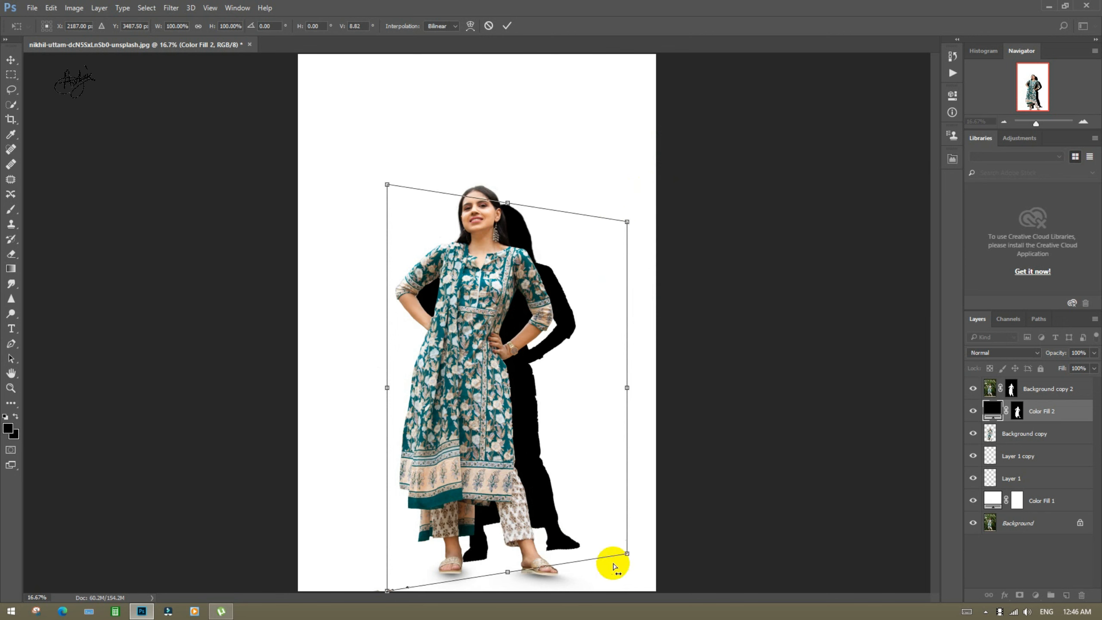
drag(625, 554, 628, 572)
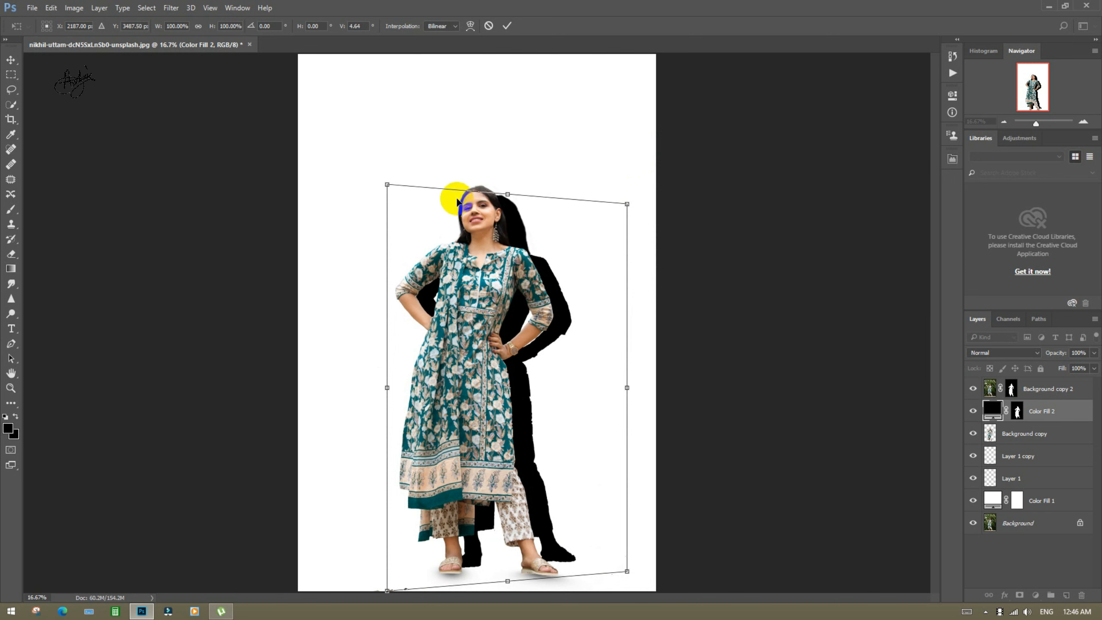
- Slant the silhouette rightward so it falls beside the woman with its feet near hers, and apply the transform
drag(393, 187, 494, 202)
drag(569, 309, 555, 313)
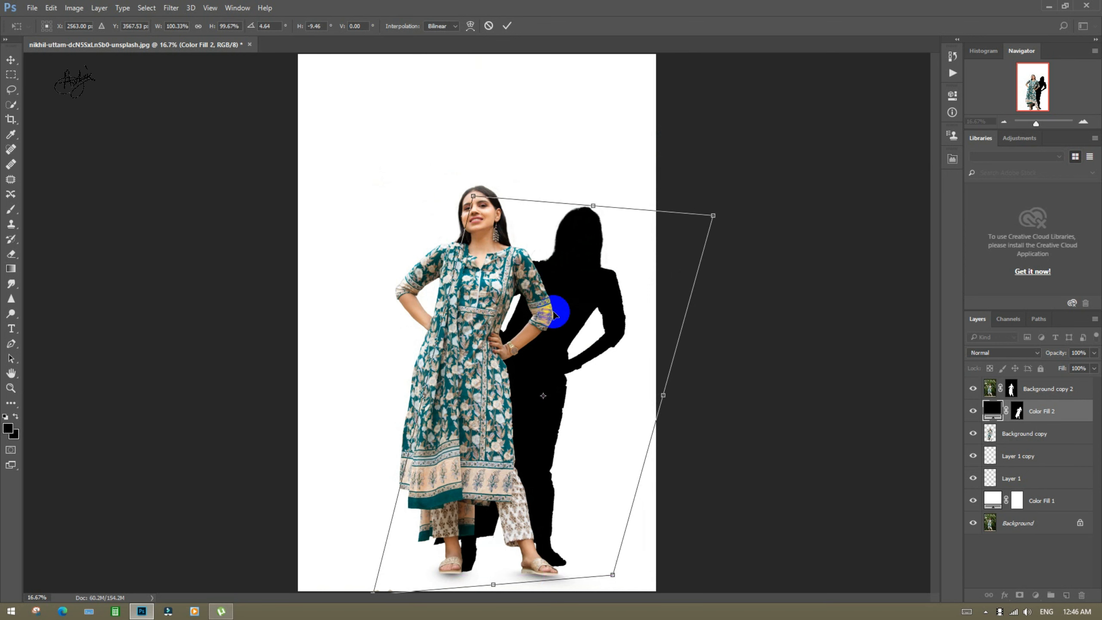
key(Return)
- Lower Color Fill 2's opacity to 13%, convert it to a smart object and apply a 98.5 px Gaussian Blur
key(z)
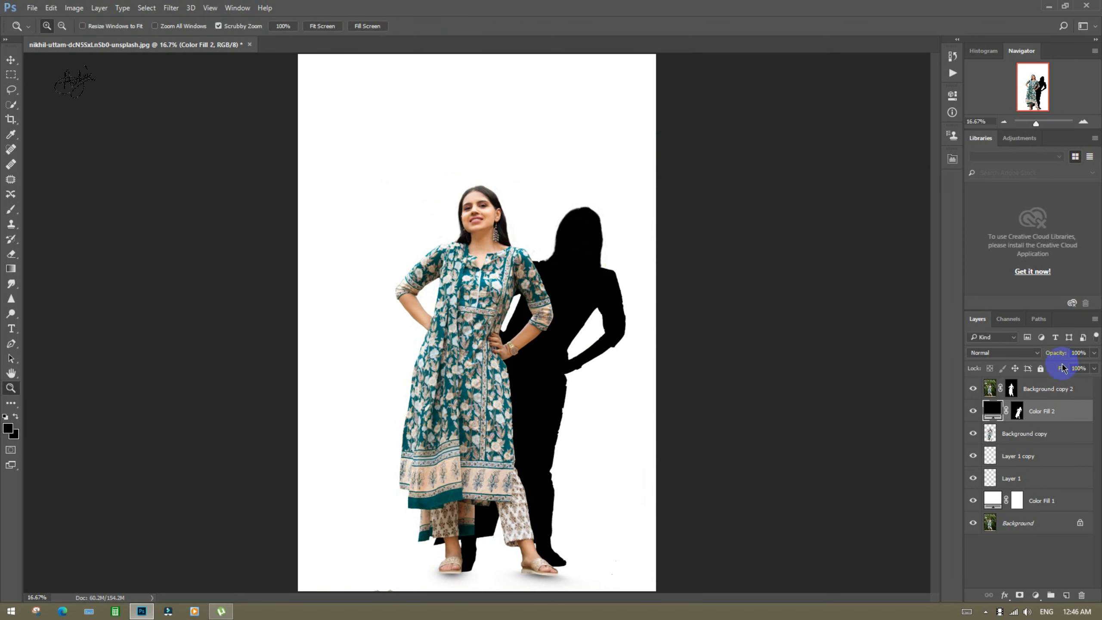
drag(1035, 353, 1004, 342)
click(173, 8)
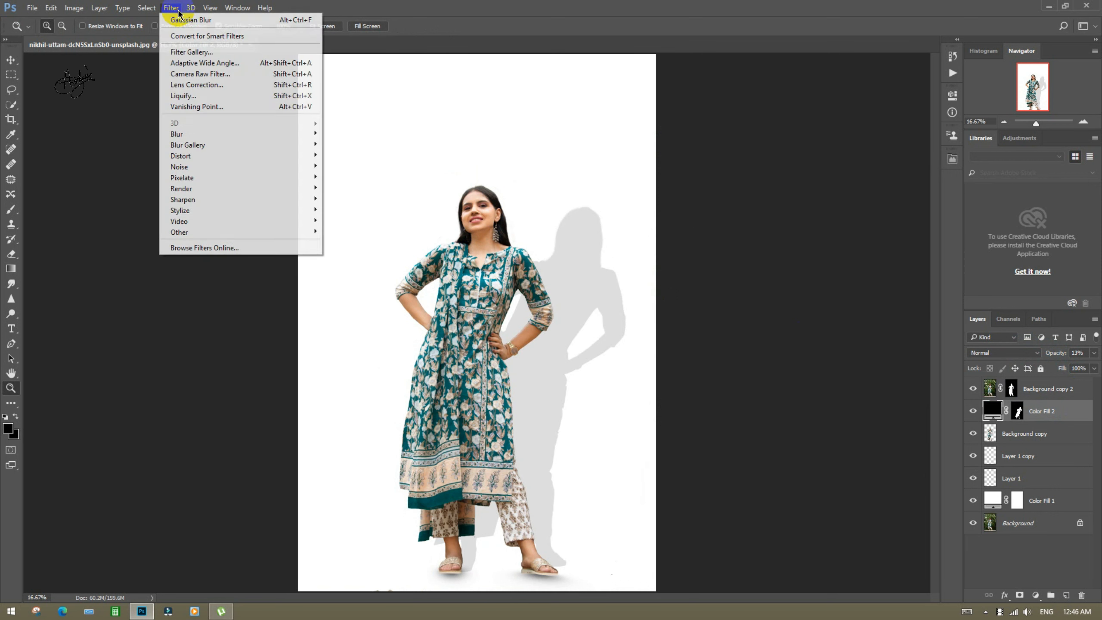
mouse_move(216, 136)
click(352, 177)
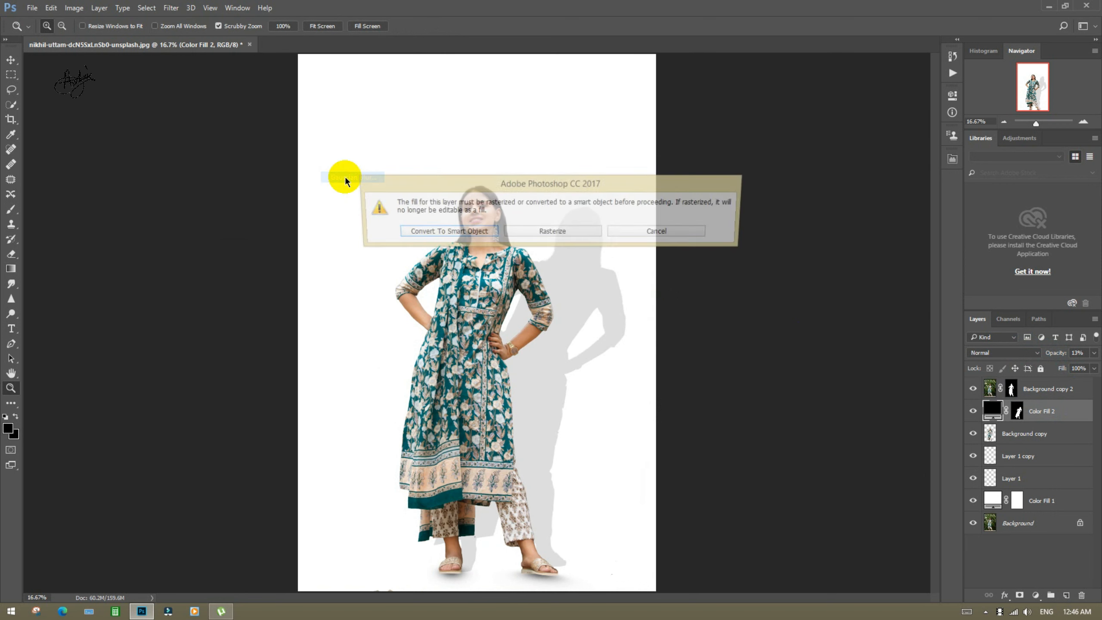
click(489, 232)
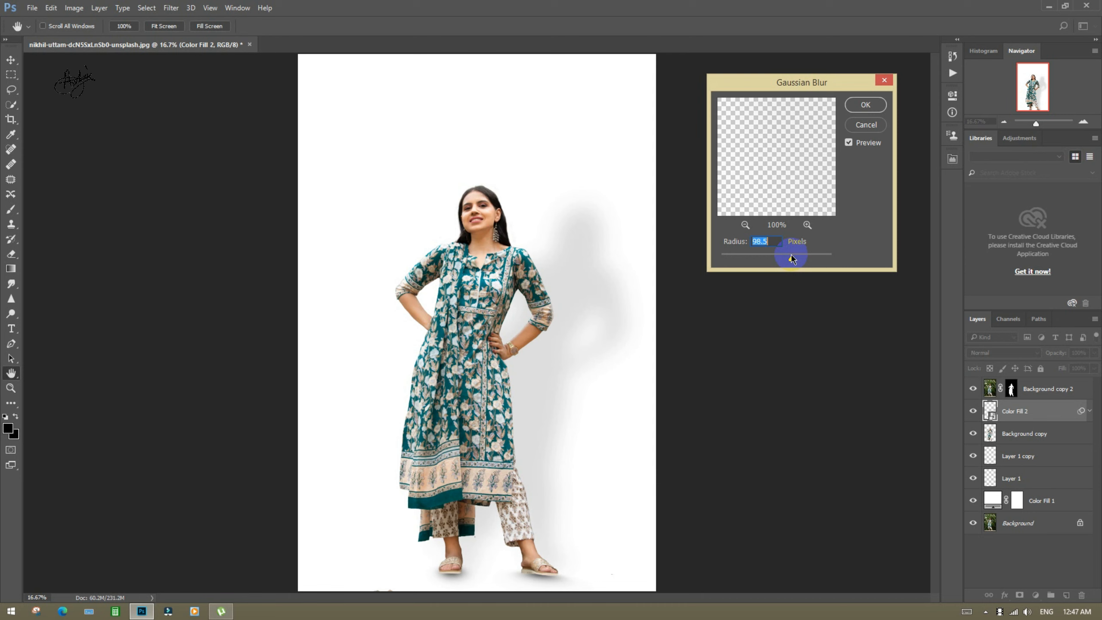
key(Return)
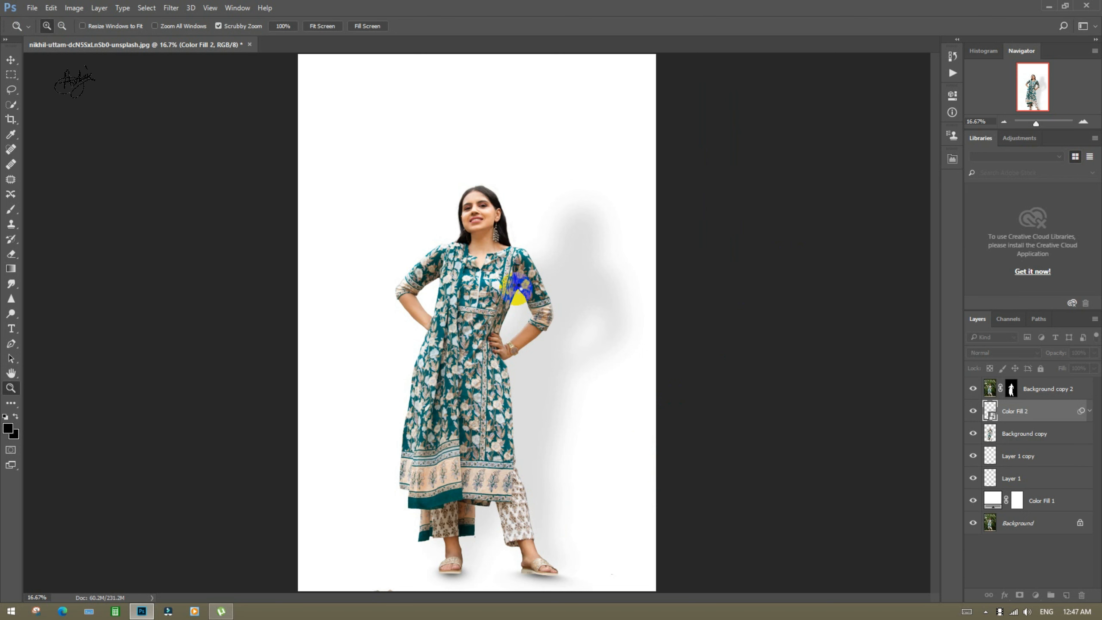
- Duplicate the blurred Color Fill 2 shadow layer and set the copy's opacity to 12%
scroll(517, 288, down, 2)
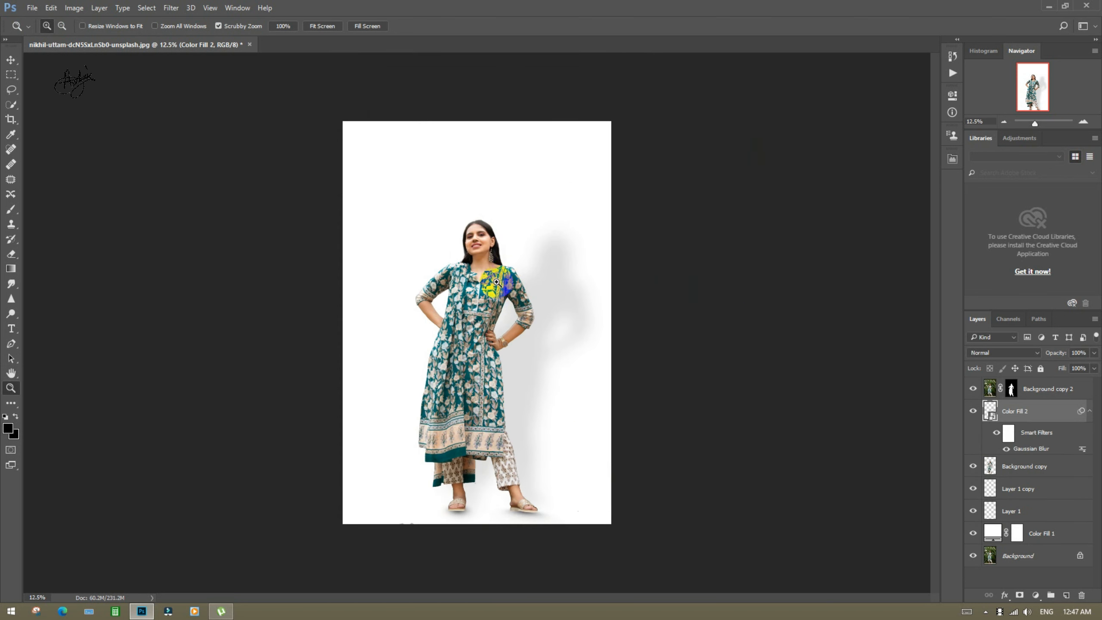
scroll(494, 282, up, 2)
drag(1047, 407, 1065, 595)
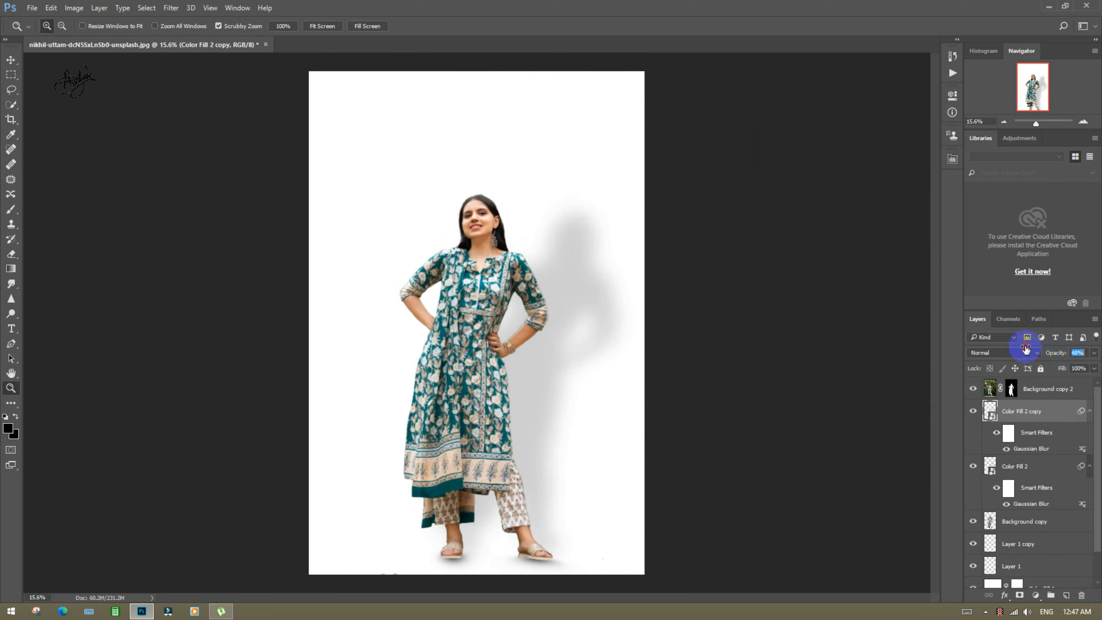
drag(1025, 349, 996, 340)
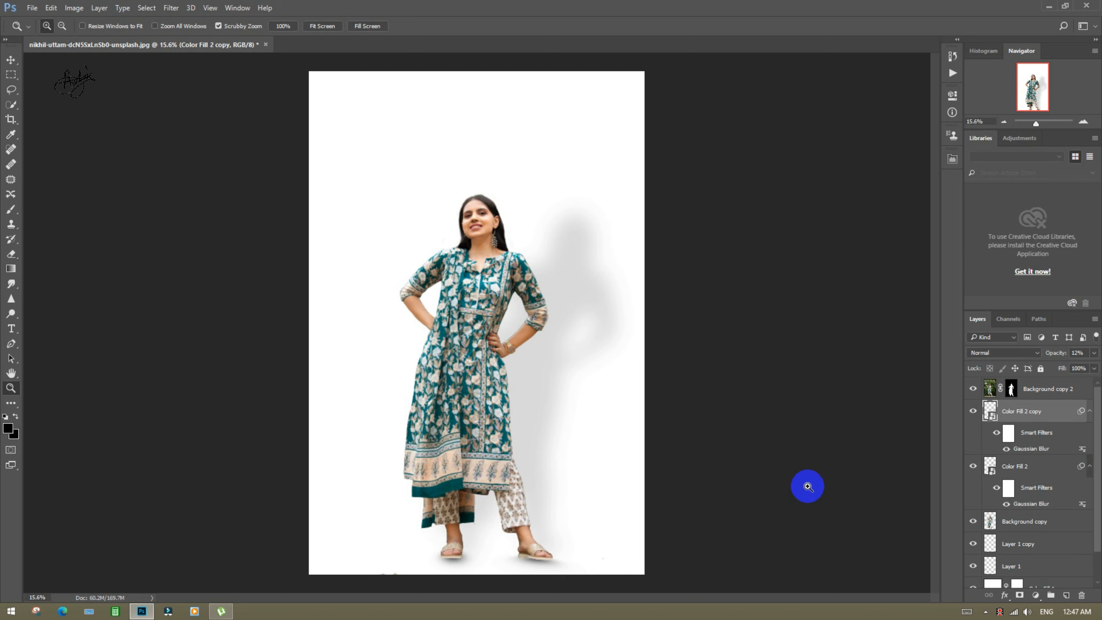
- Add an empty layer above the shadows and select a thin horizontal strip across the full canvas width at the dress hem
click(1065, 595)
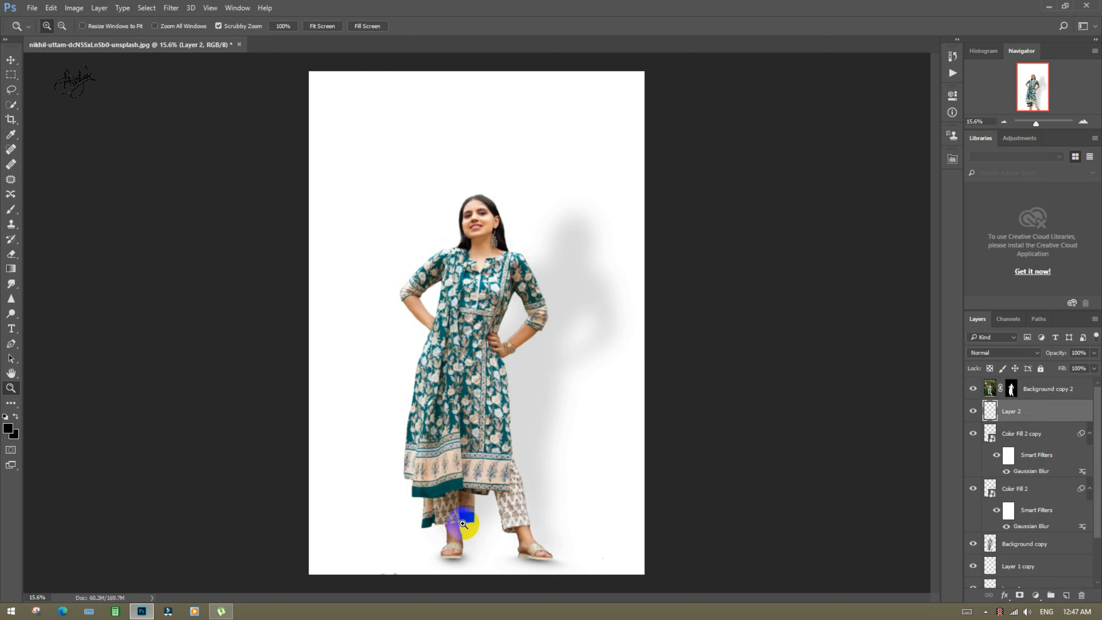
click(471, 554)
drag(472, 550, 467, 522)
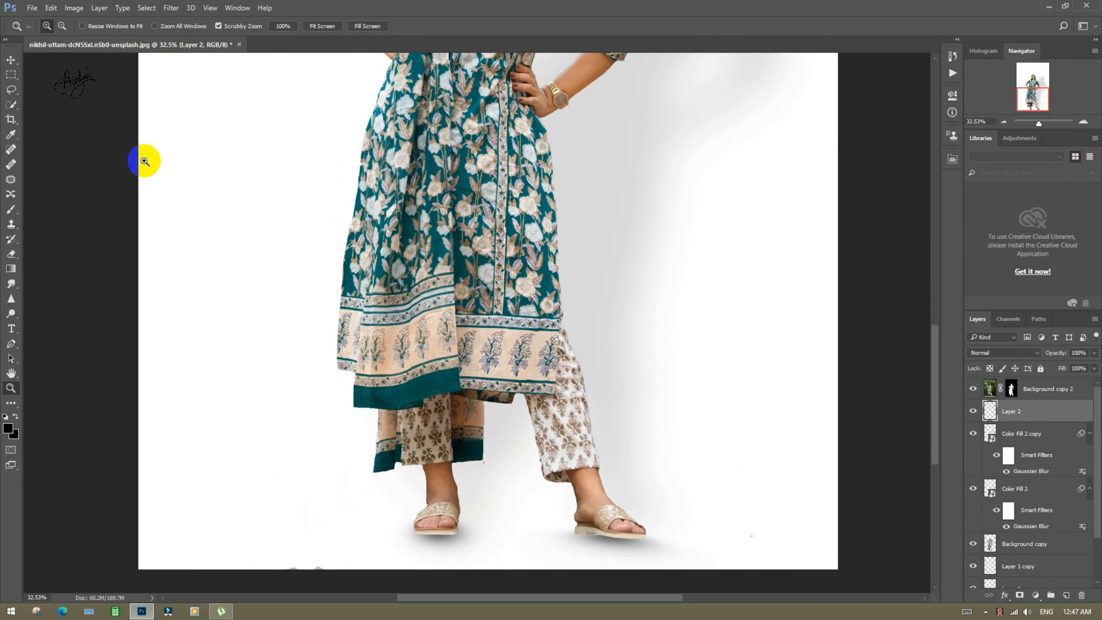
click(9, 74)
click(47, 74)
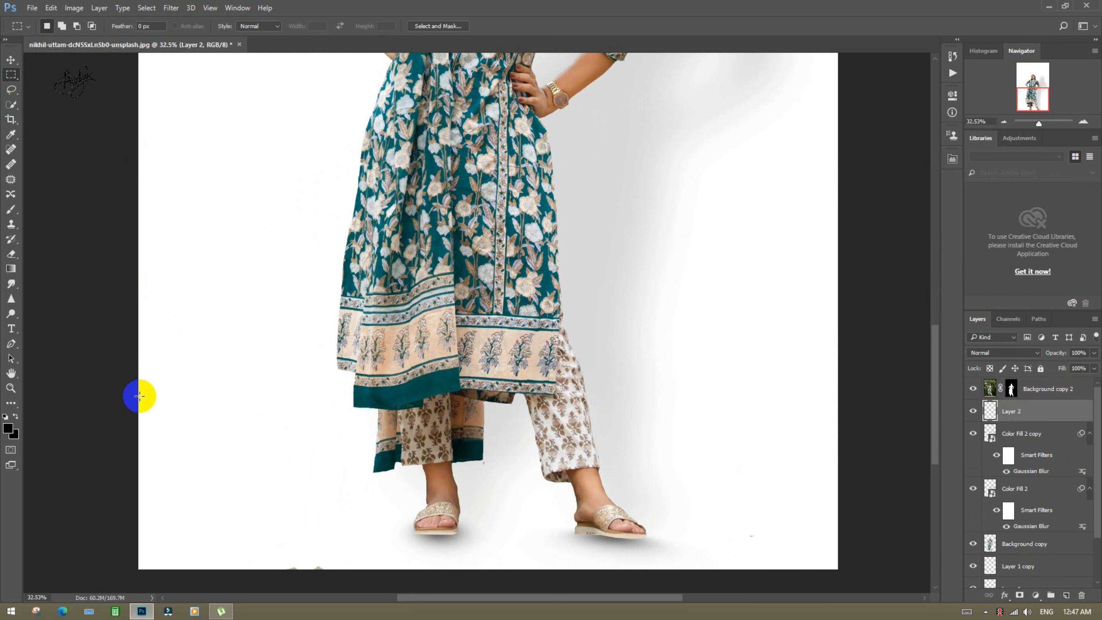
drag(138, 402, 873, 413)
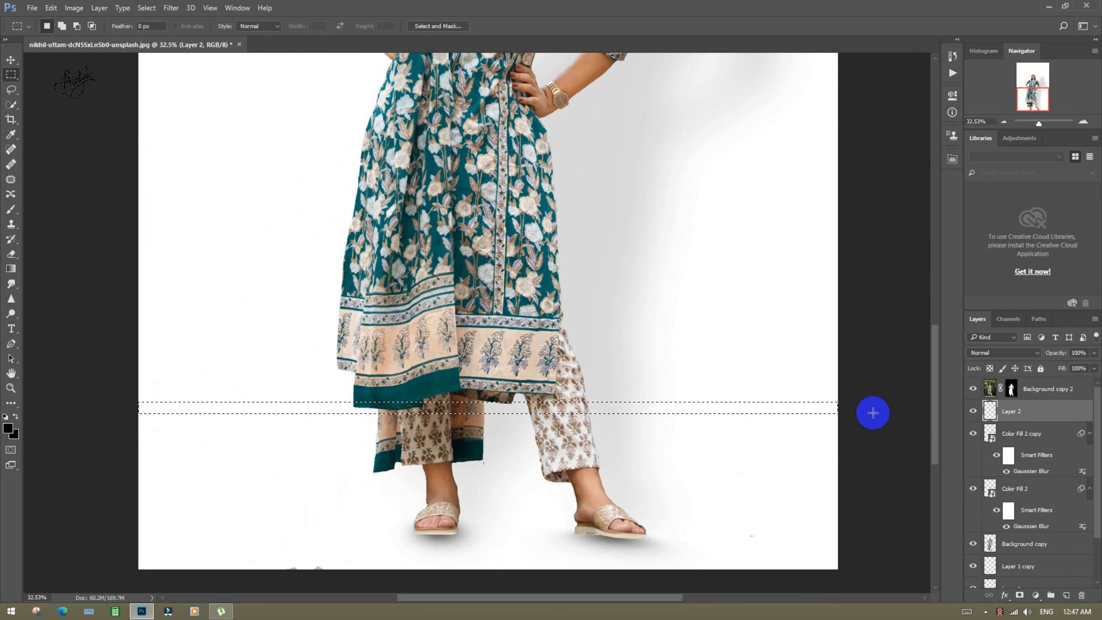
- Fill the selected strip with a mid-gray Solid Color fill layer behind the woman
click(1035, 595)
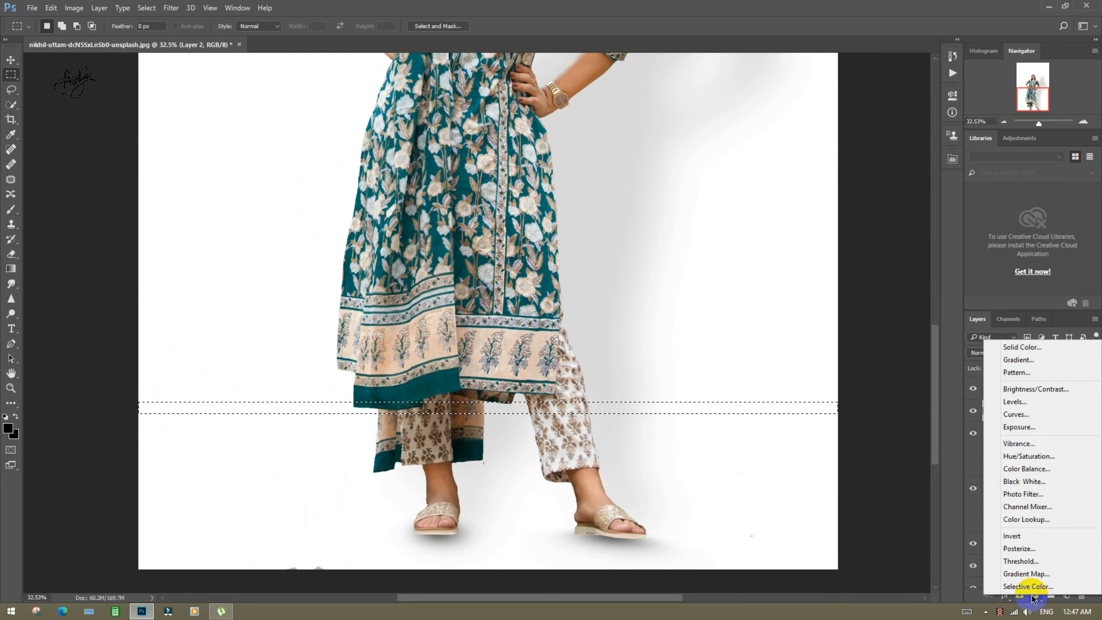
click(1023, 348)
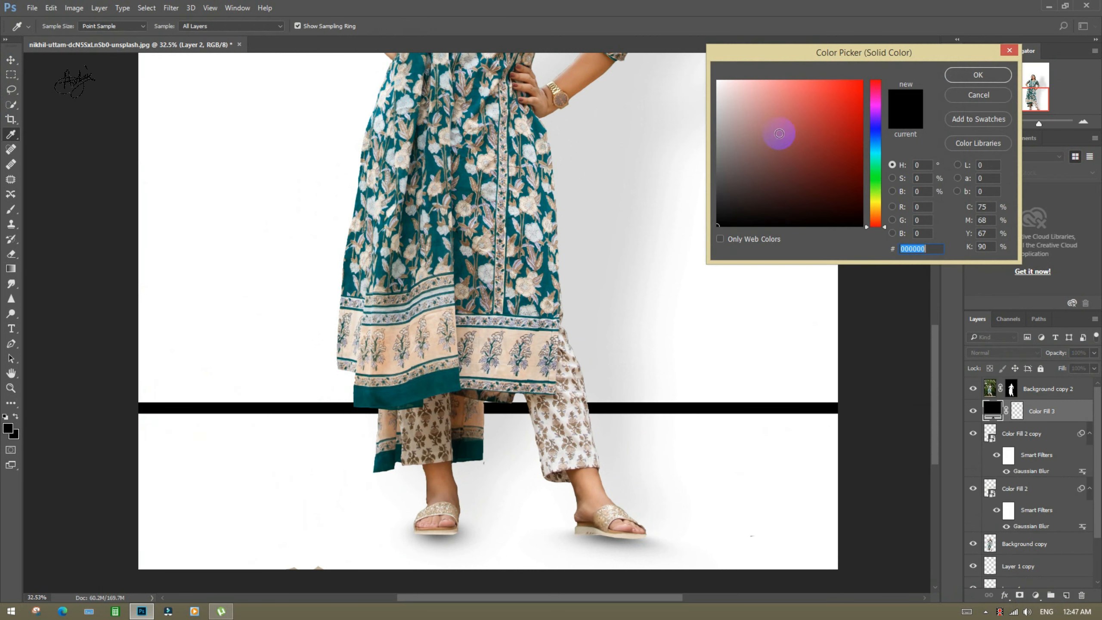
drag(719, 139, 710, 86)
key(Return)
- Duplicate the Color Fill 2 copy shadow layer
click(11, 60)
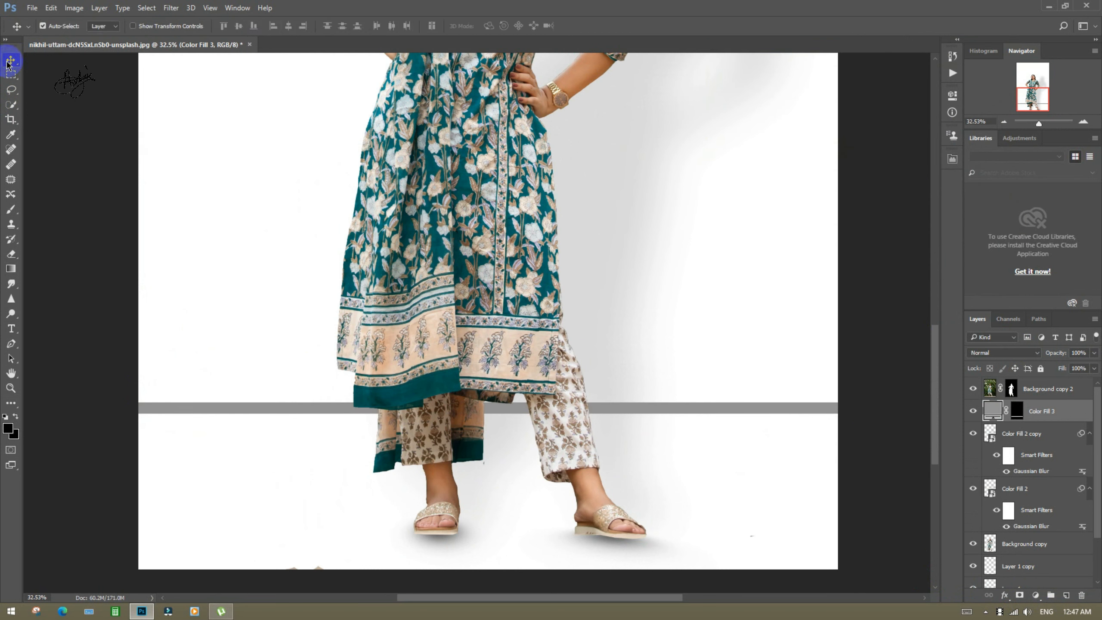
drag(1059, 435, 1064, 595)
click(11, 60)
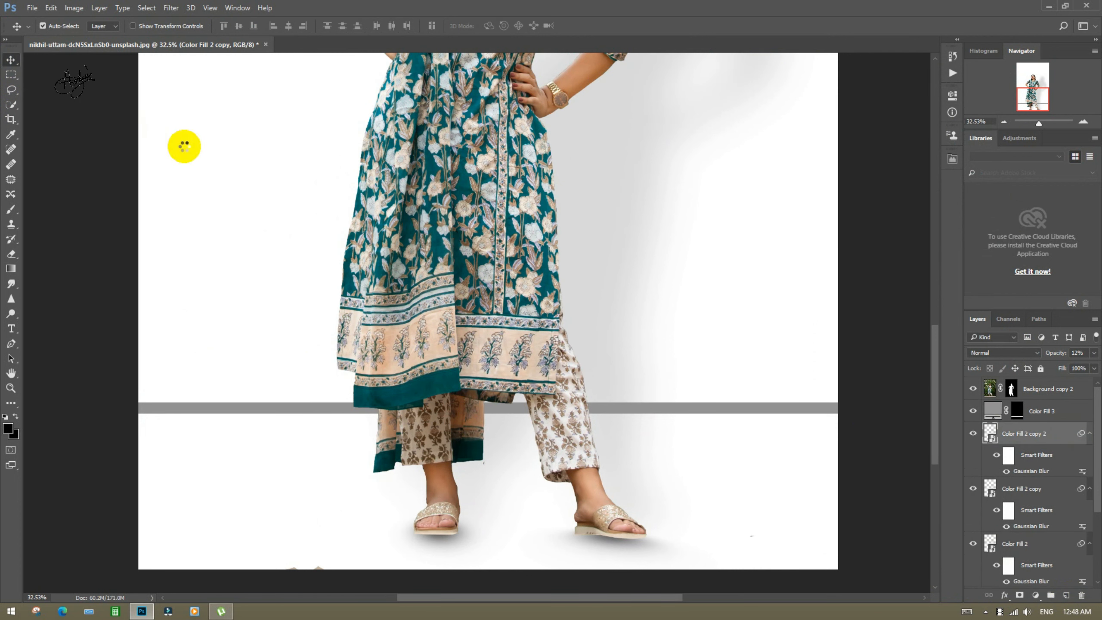
- Duplicate the gray strip layer Color Fill 3 and place the copy just below the original, leaving a narrow gap
click(1023, 410)
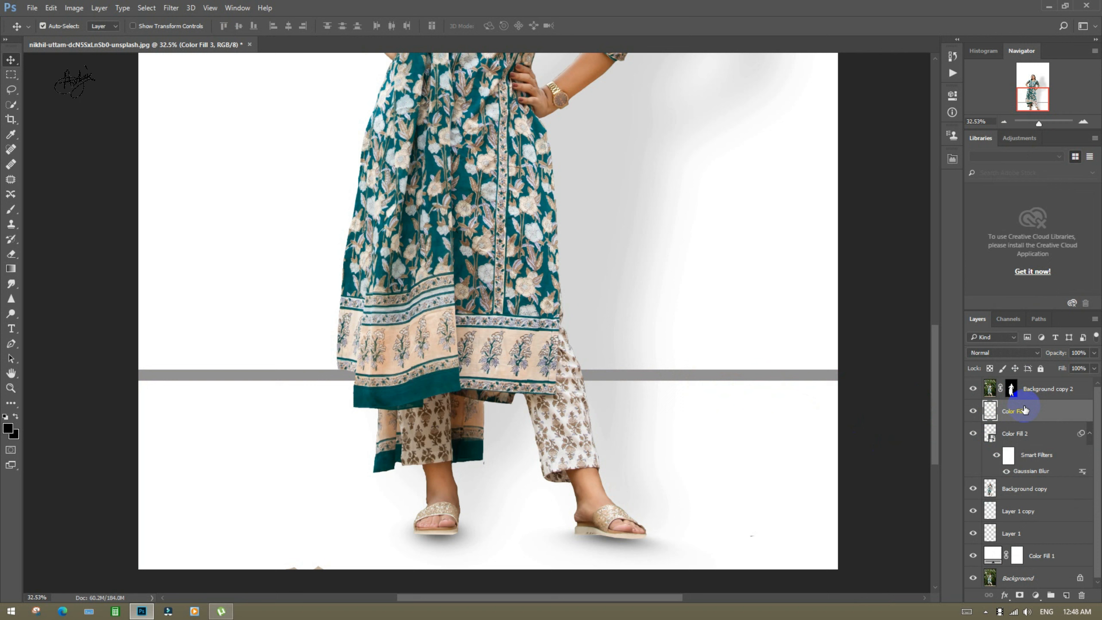
drag(1024, 410, 1065, 594)
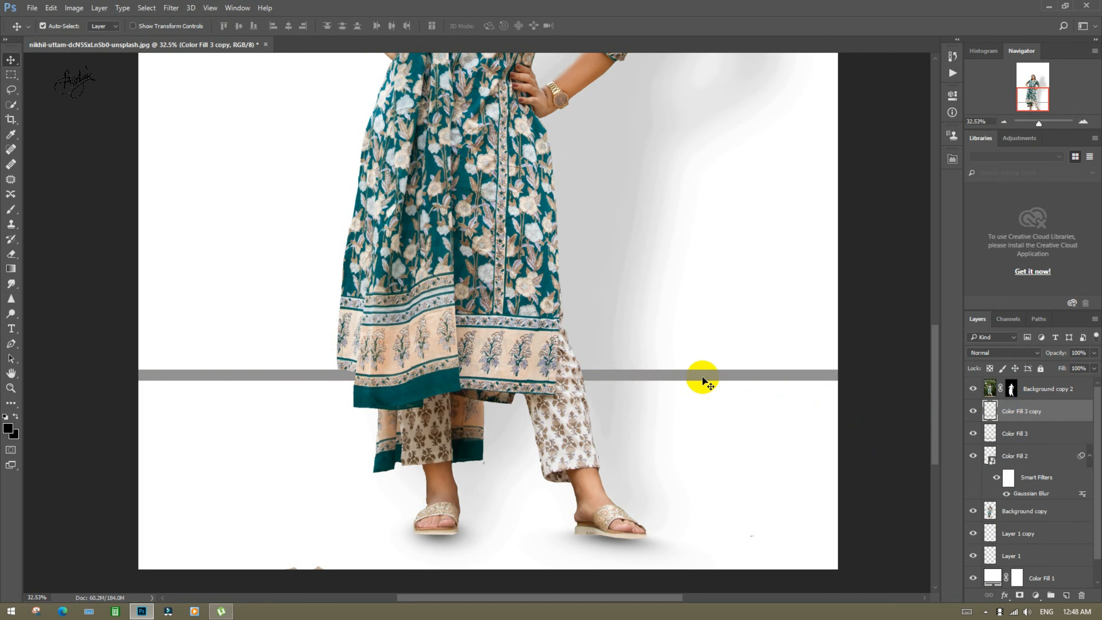
drag(701, 376, 698, 397)
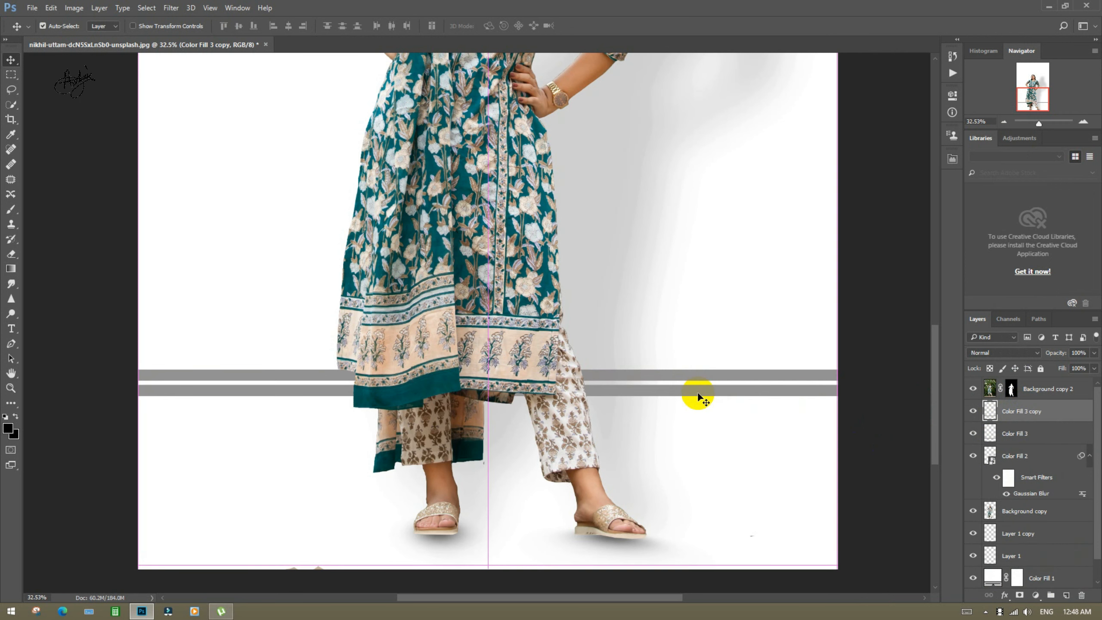
key(shift+Up)
key(shift+Up)
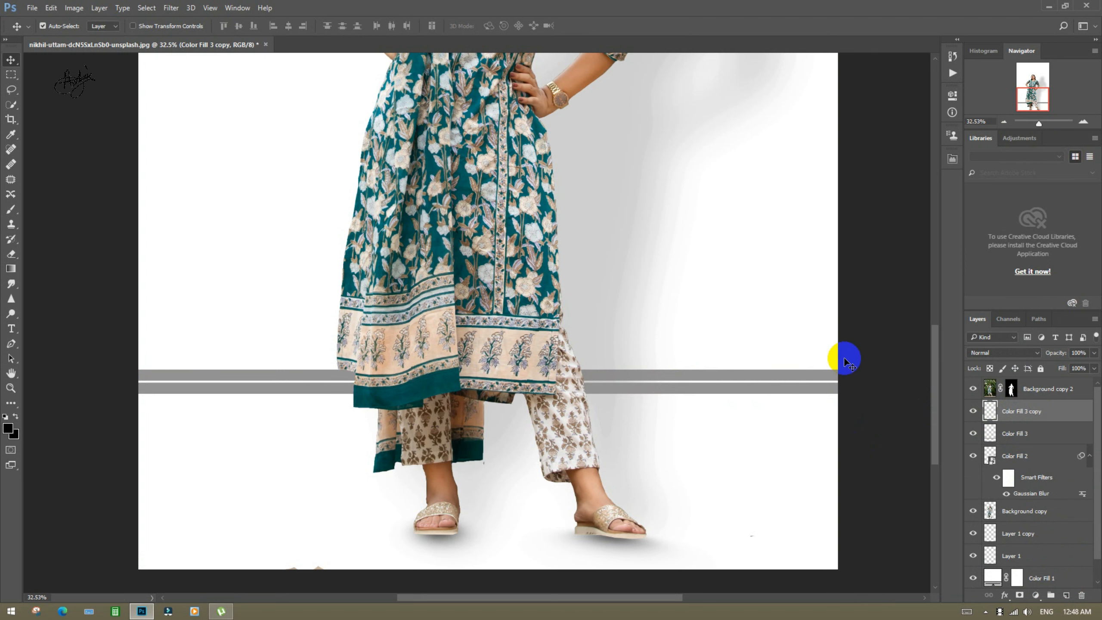
- Merge the two gray strip layers, Color Fill 3 and Color Fill 3 copy, into one layer
key(ctrl+minus)
key(ctrl+minus)
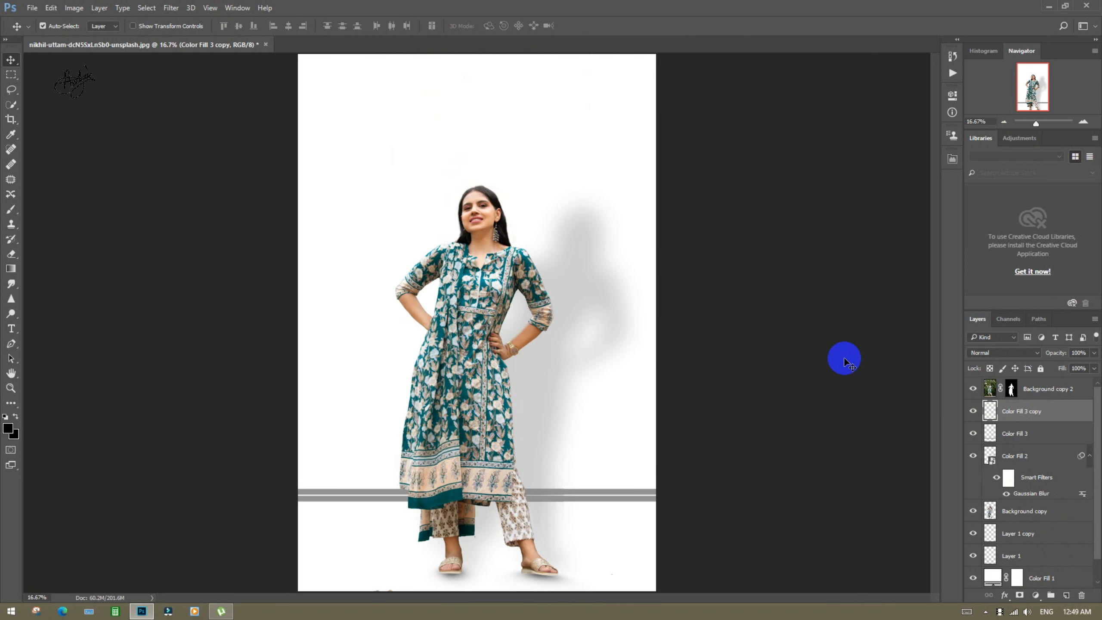
click(11, 387)
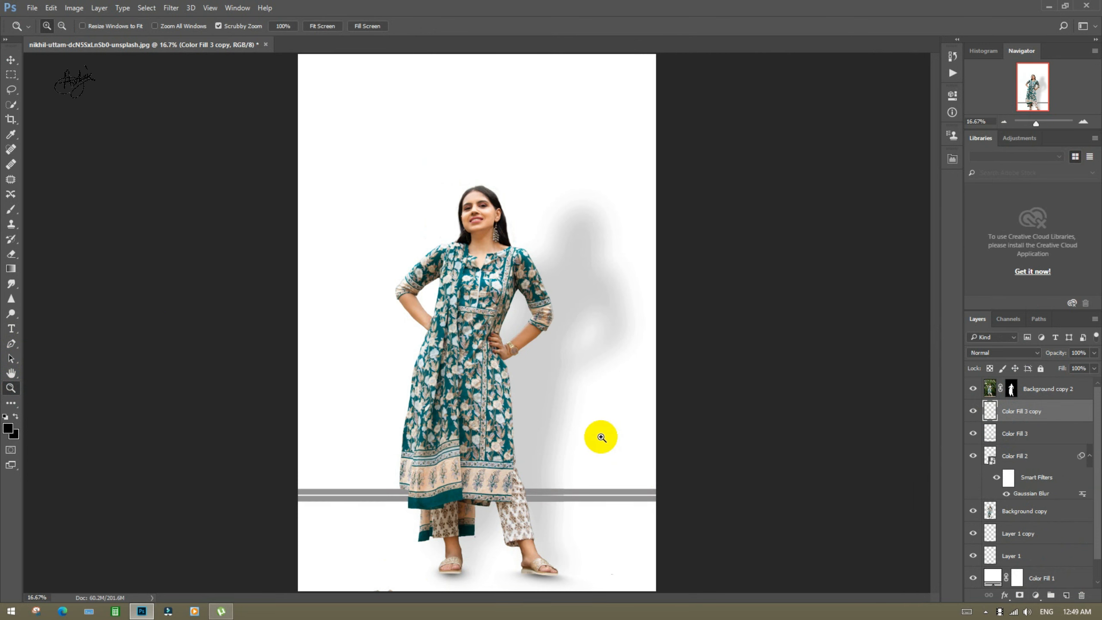
ctrl+click(1049, 430)
right_click(1048, 430)
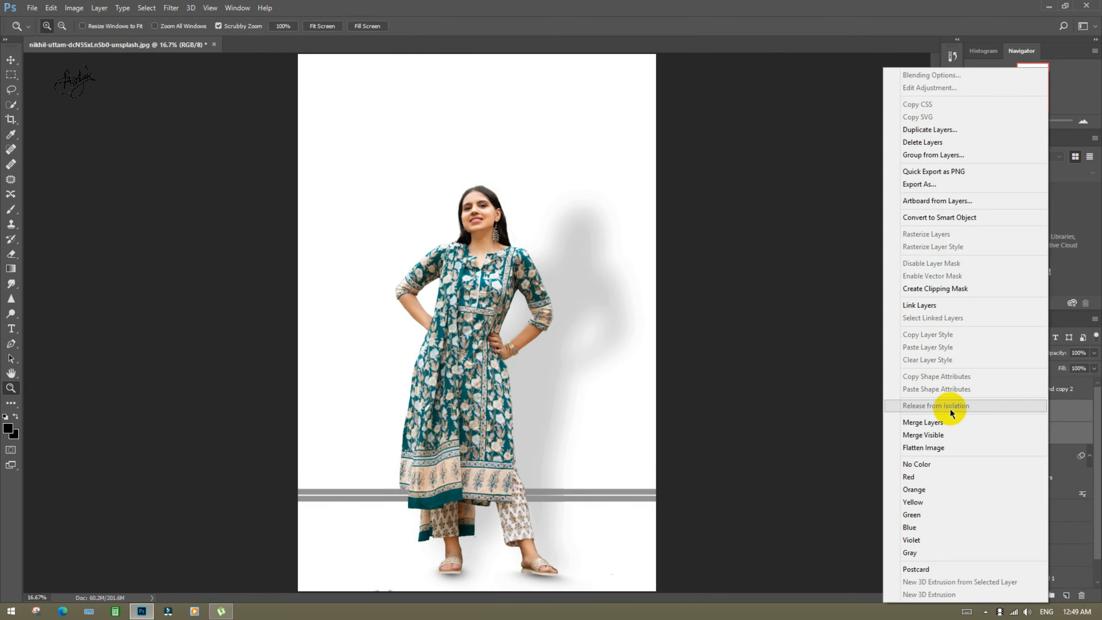
click(916, 423)
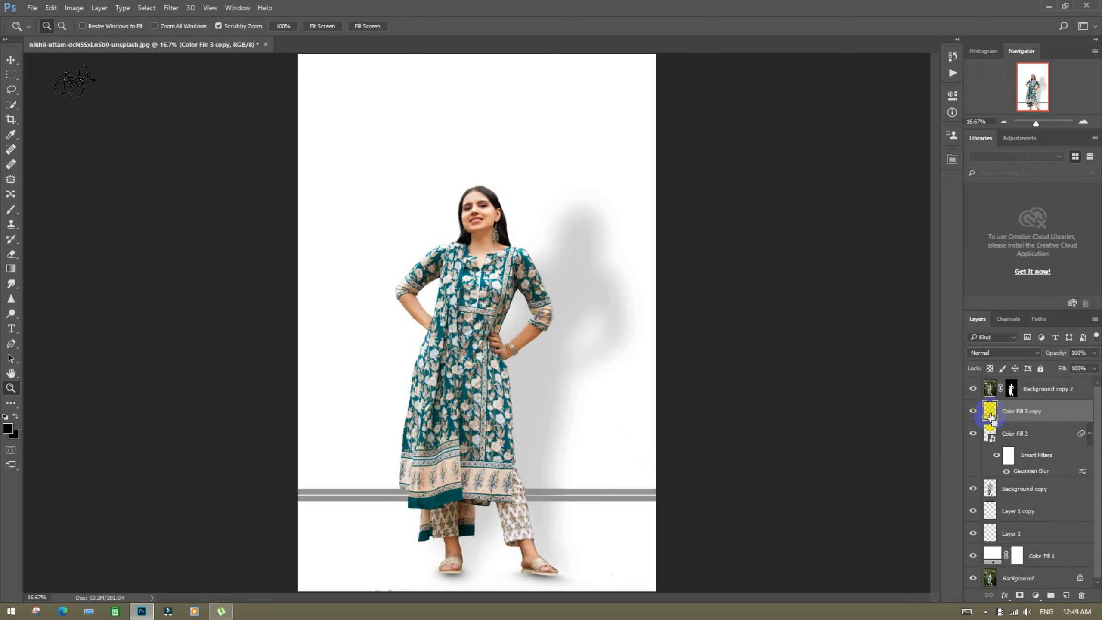
- Load the outline of the merged strips as a selection and add a Solid Color fill layer from it
ctrl+click(990, 416)
click(1036, 595)
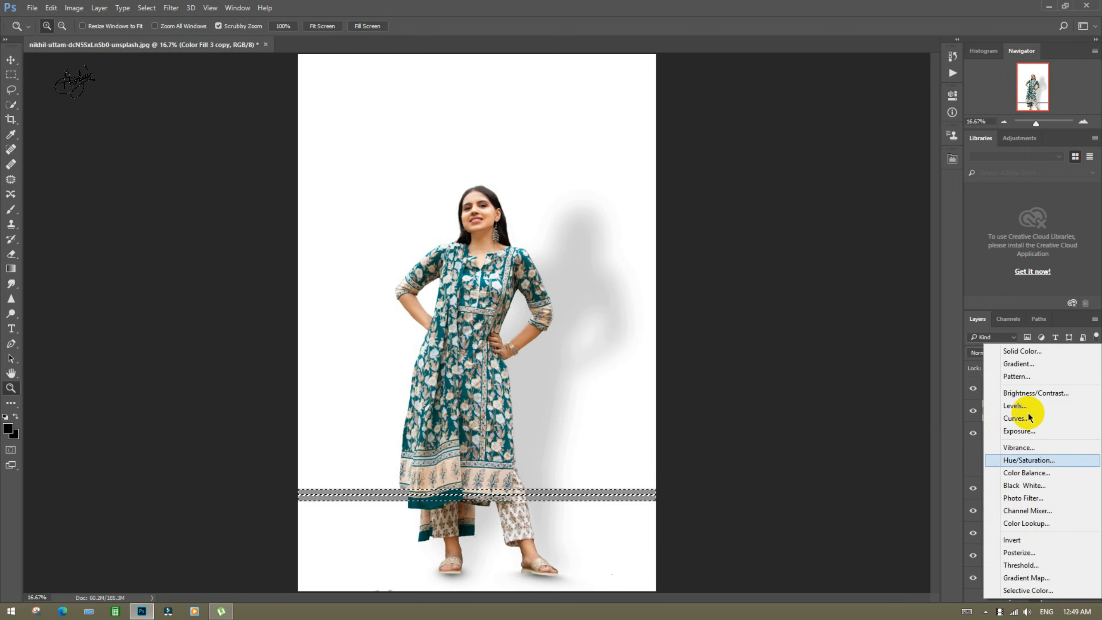
click(1020, 351)
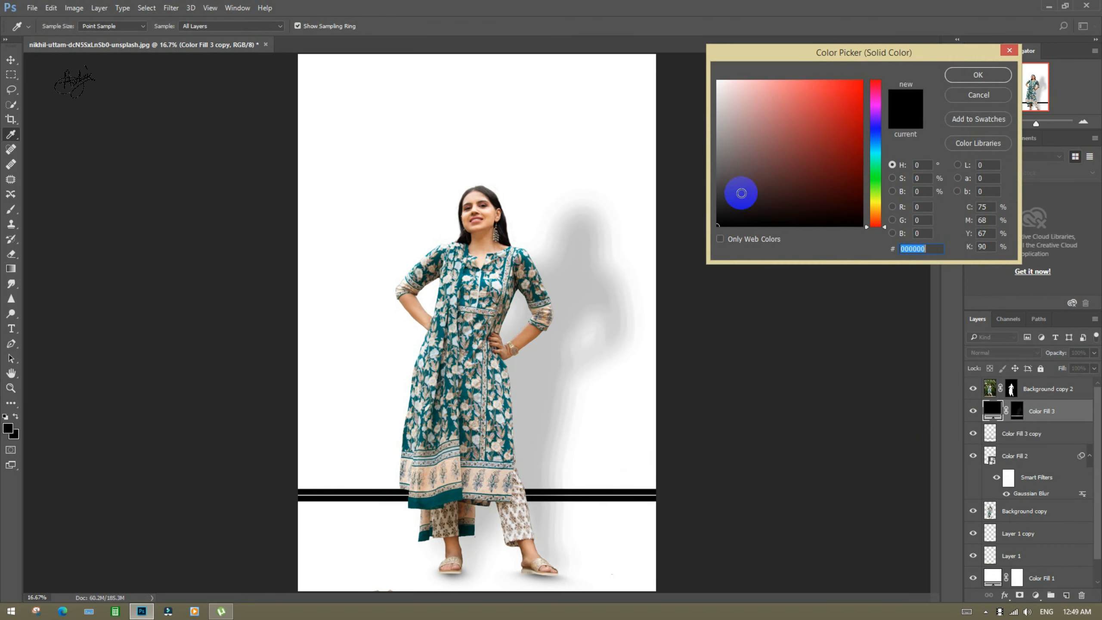
- Try red, brown, olive and gray tones as the fill color of the double skirting strips
click(730, 177)
click(777, 139)
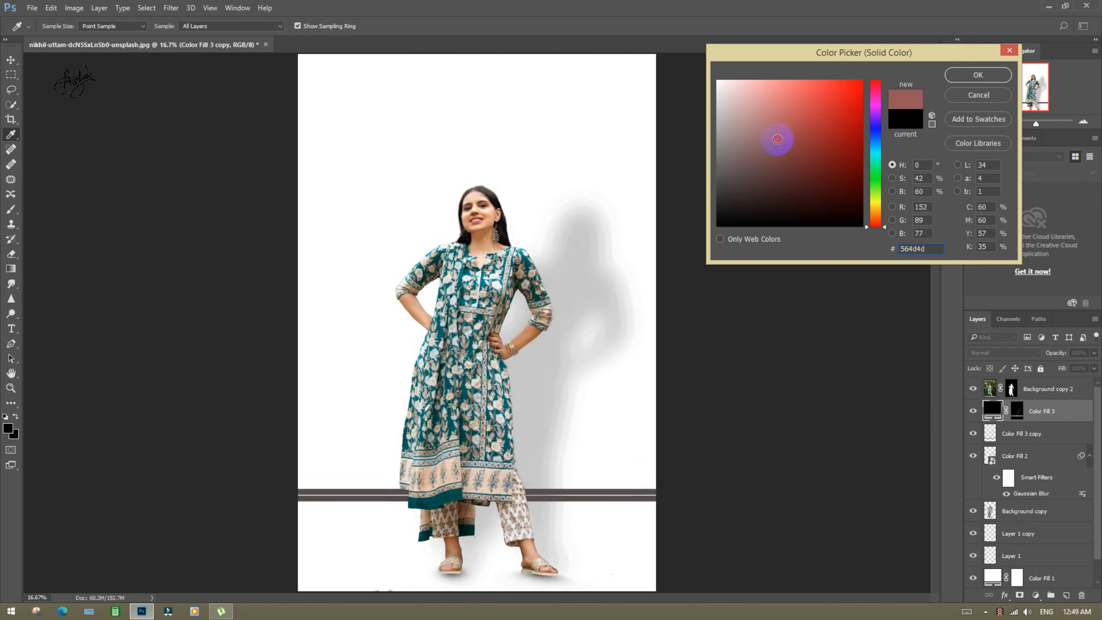
click(846, 139)
click(791, 153)
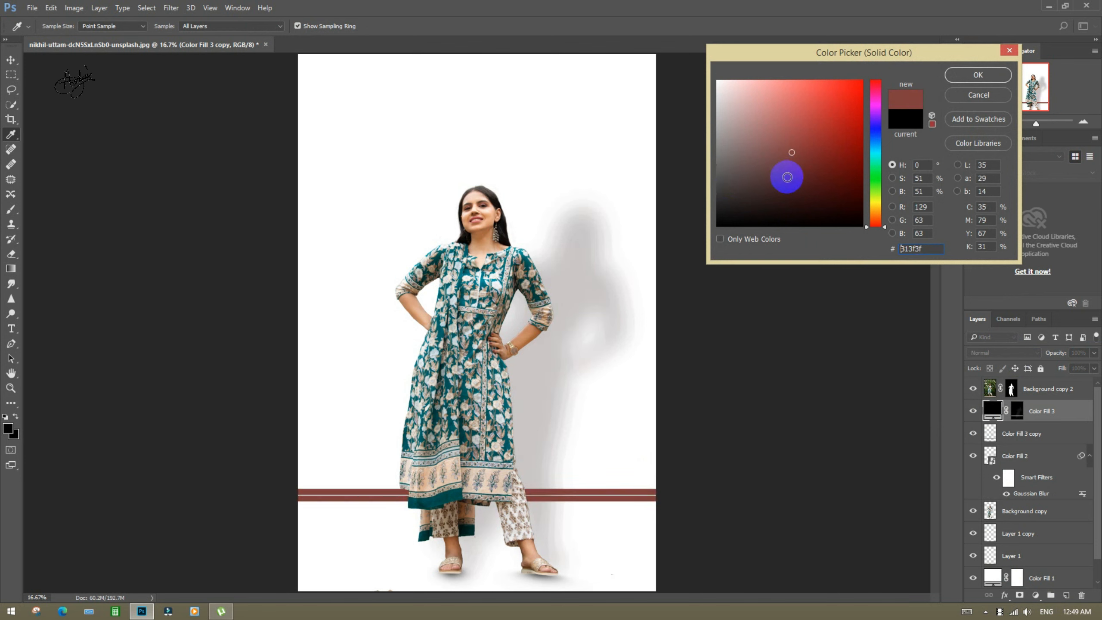
drag(786, 176, 786, 202)
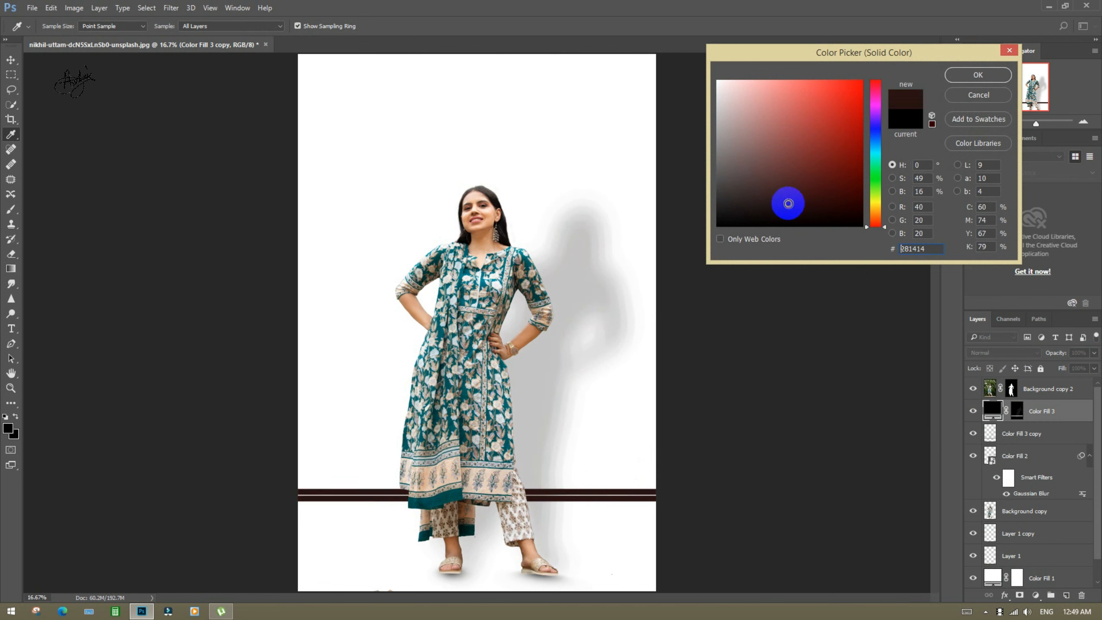
click(873, 216)
click(811, 192)
click(827, 169)
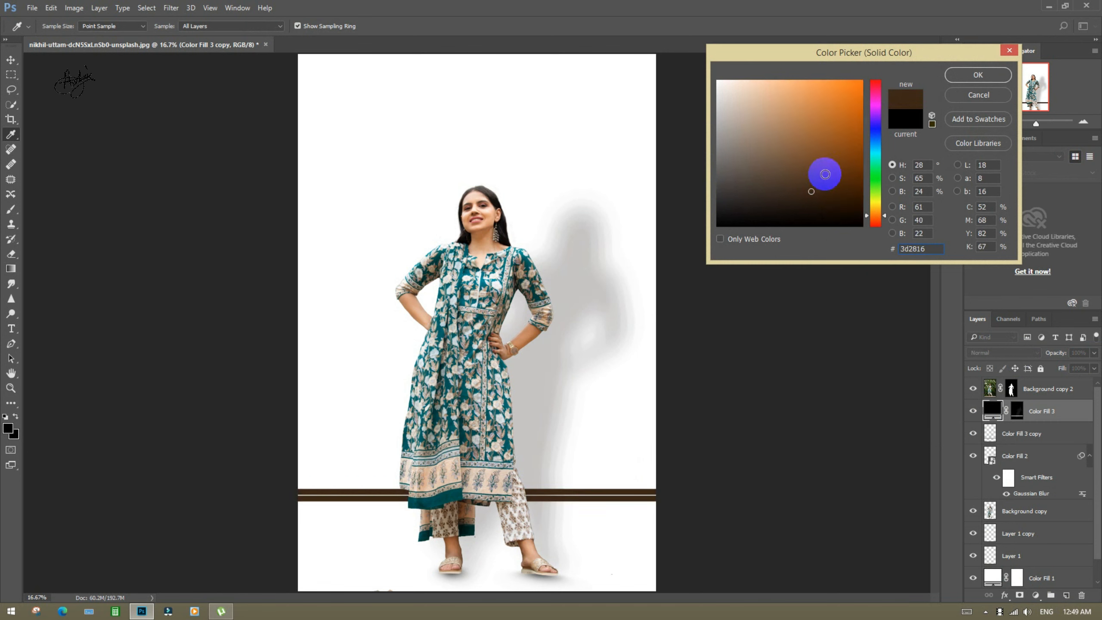
click(874, 202)
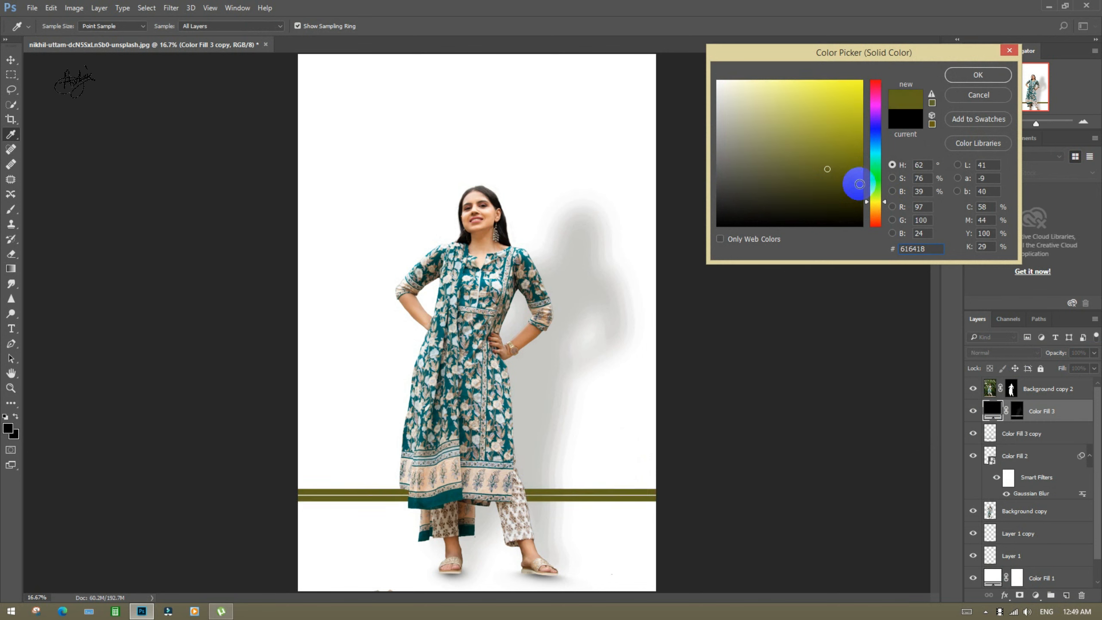
click(790, 119)
click(770, 155)
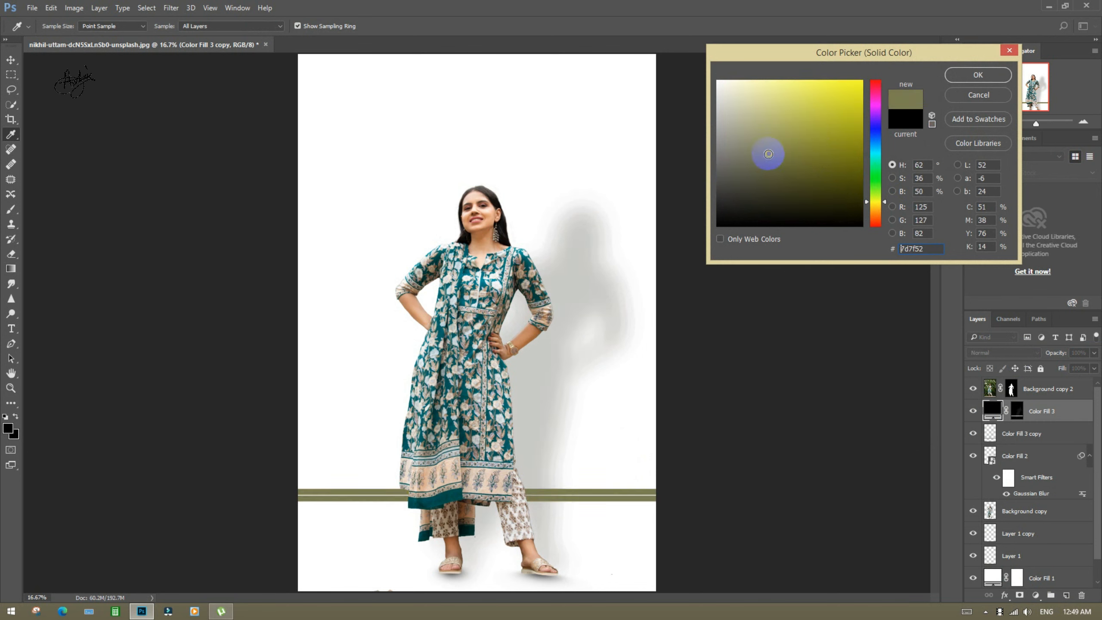
click(770, 189)
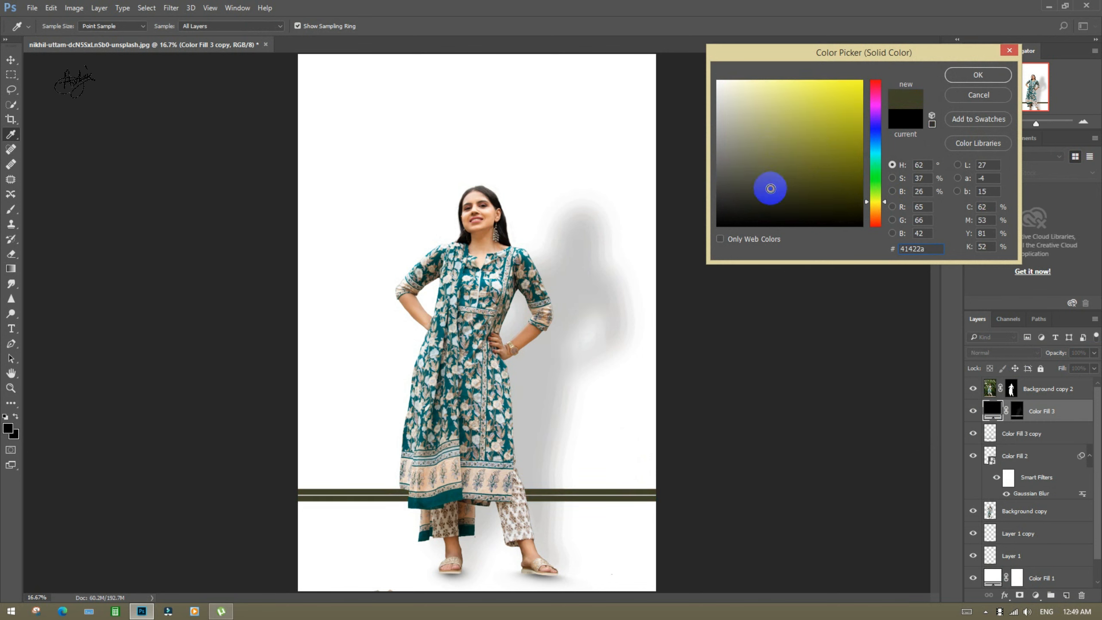
click(760, 199)
click(706, 178)
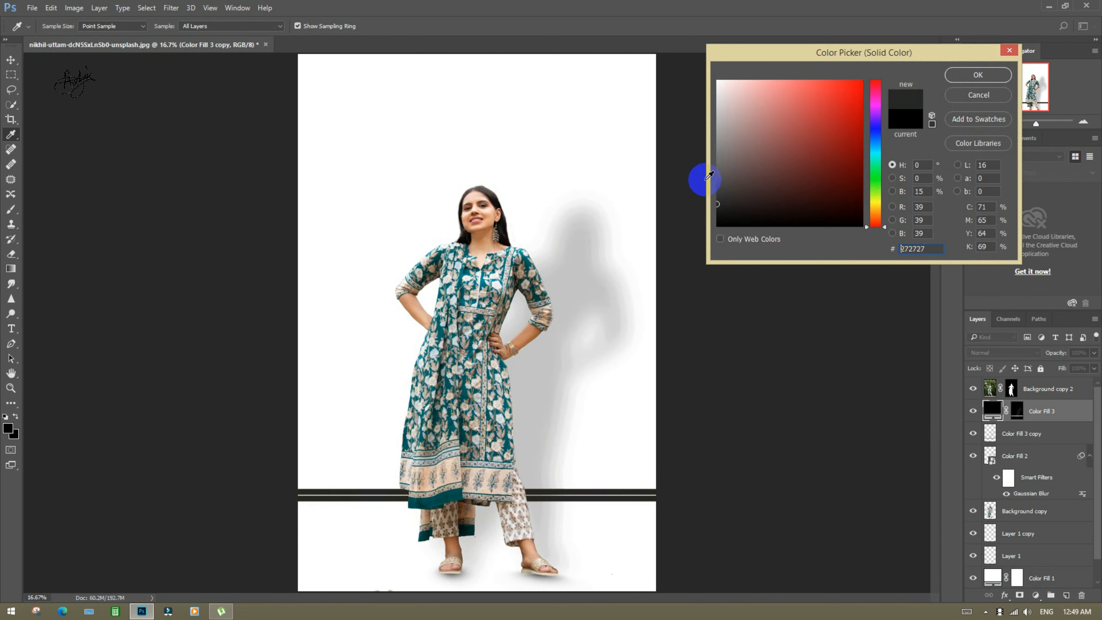
click(725, 140)
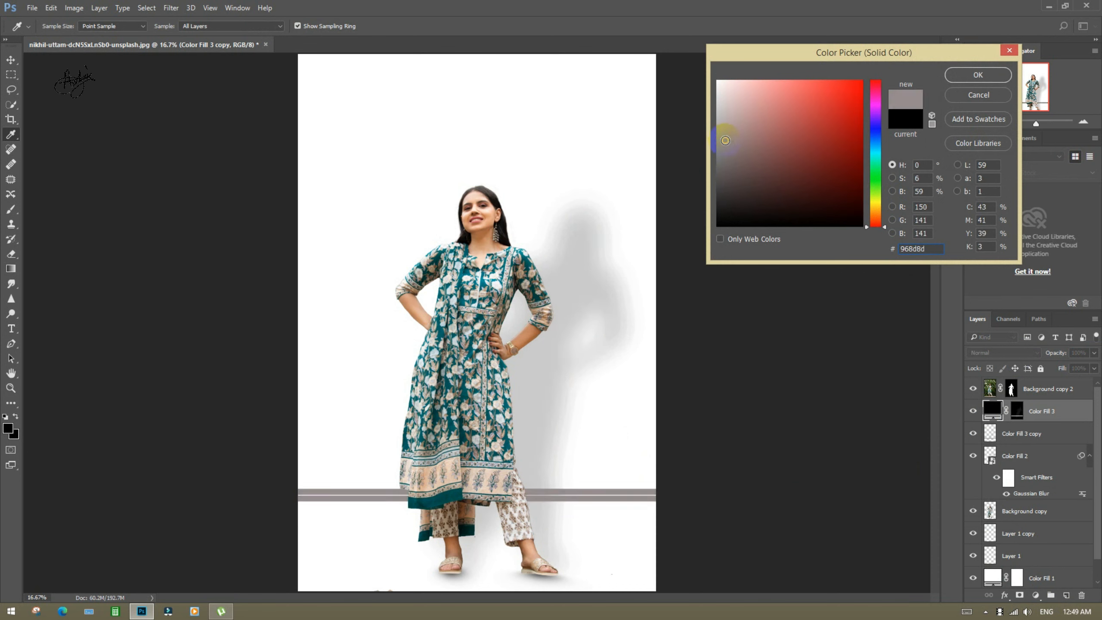
drag(875, 131, 873, 167)
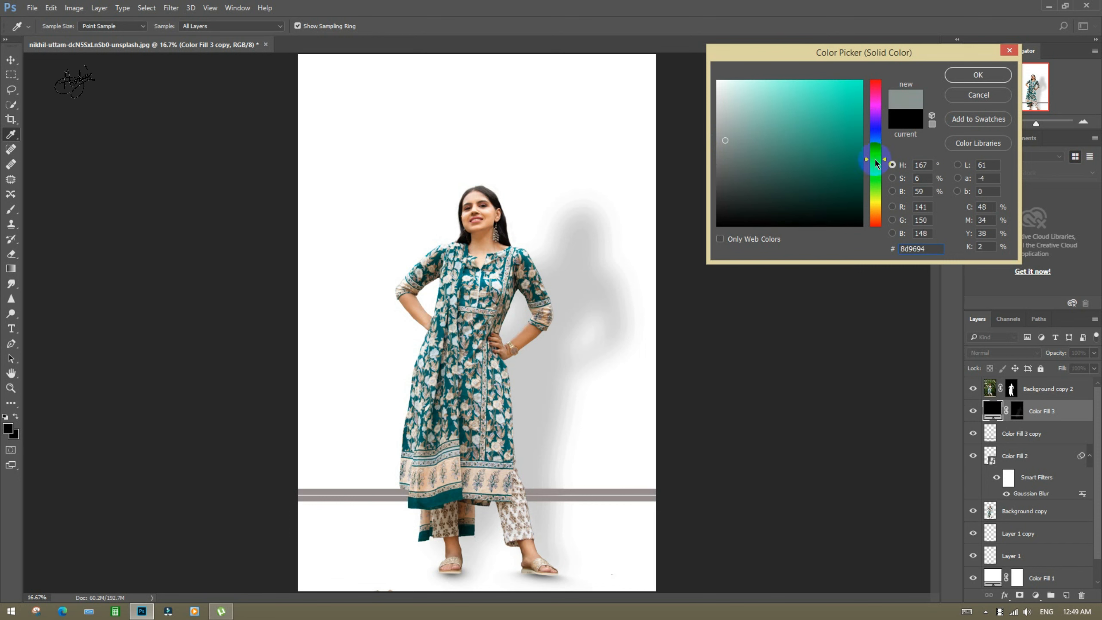
- Sample the dress's teal (006368) as the strips' fill color and lower the Color Fill 3 layer's opacity to 39%
click(836, 197)
click(513, 440)
click(950, 75)
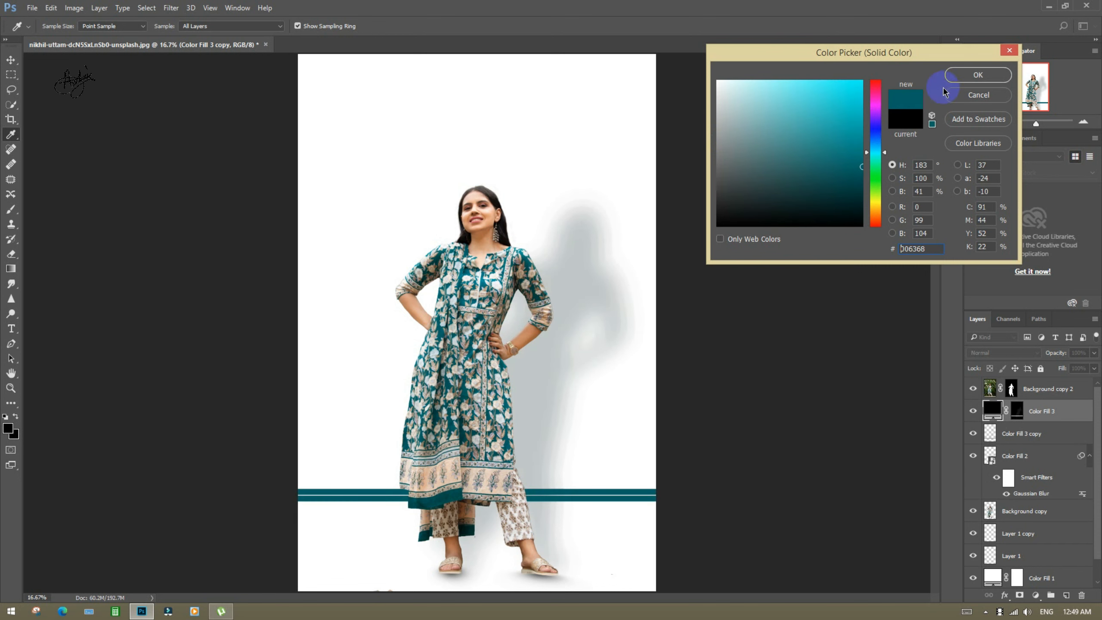
key(z)
key(3)
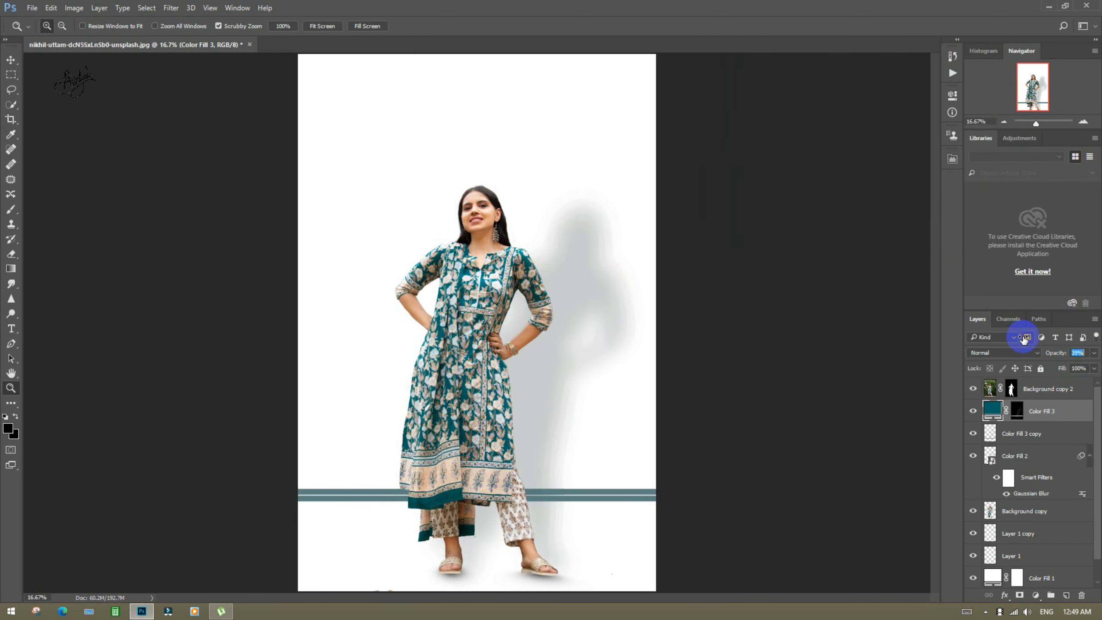
- Add Inner Shadow and Inner Glow layer effects to the Color Fill 3 copy layer
drag(573, 517, 590, 522)
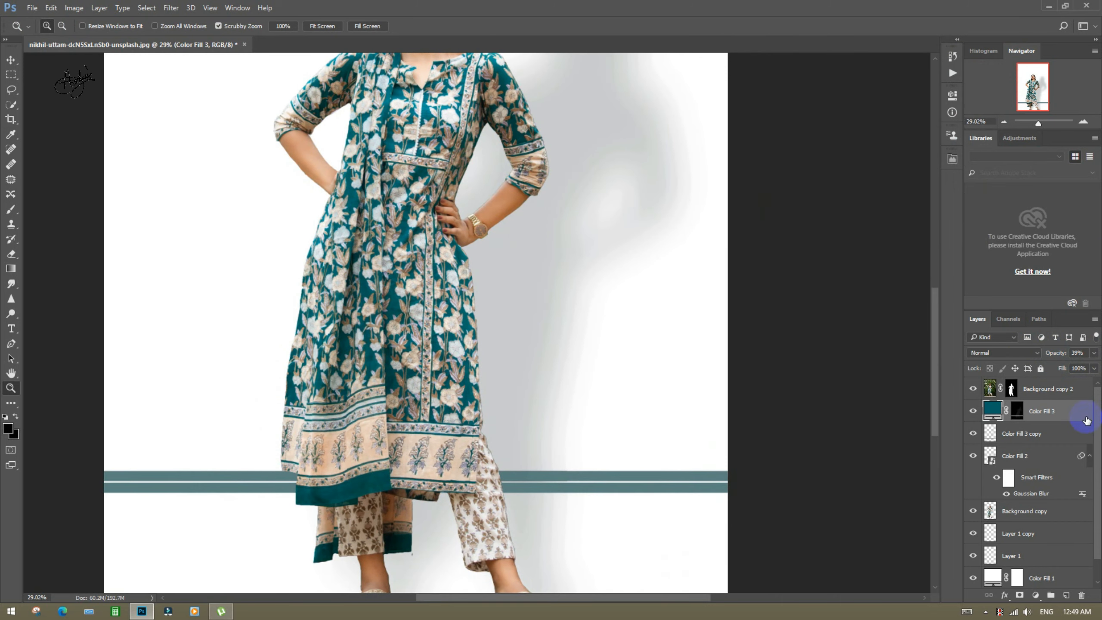
click(1041, 433)
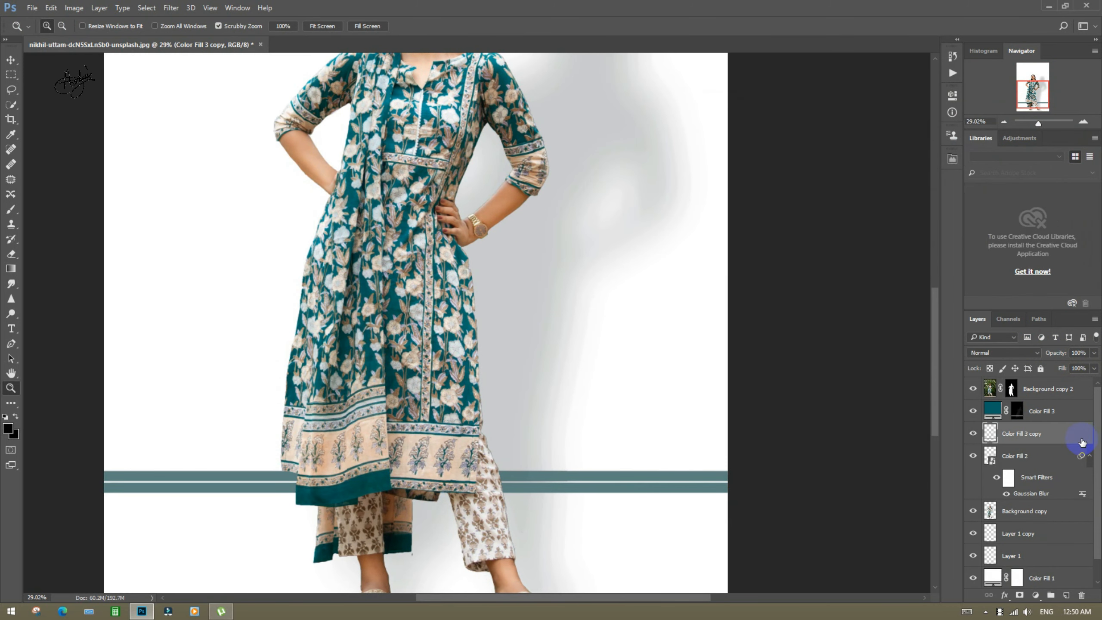
double_click(1049, 452)
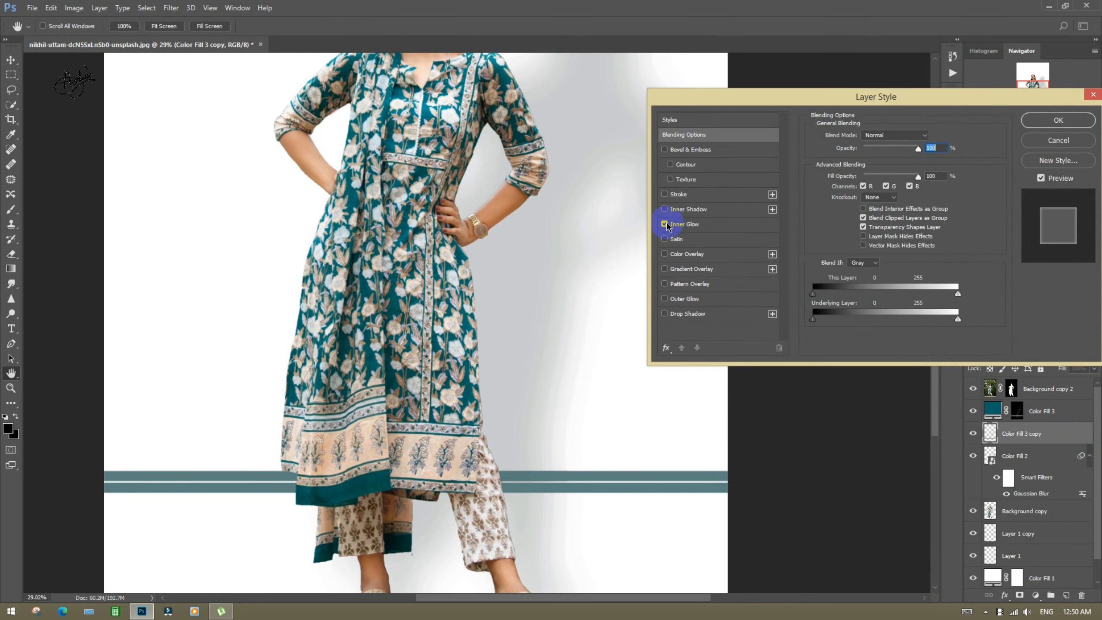
click(665, 209)
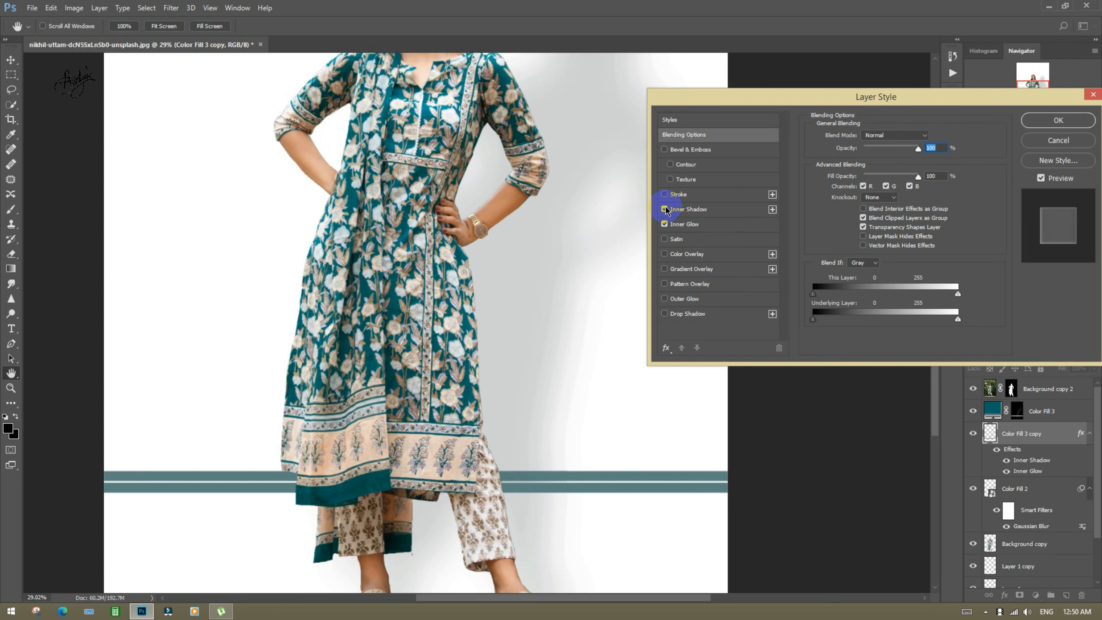
drag(566, 497, 583, 500)
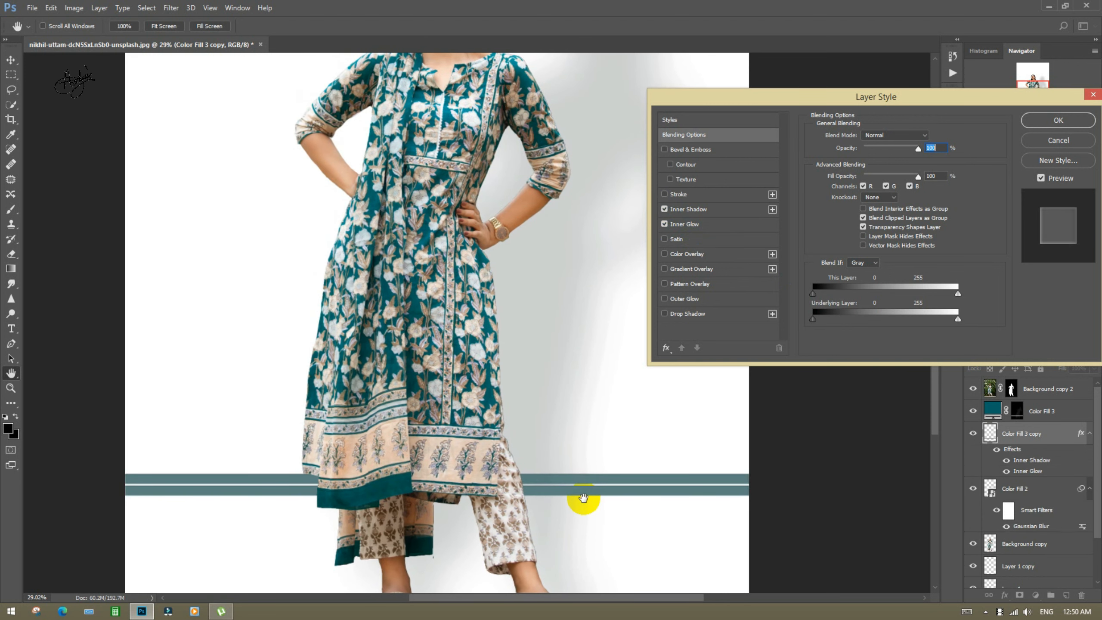
click(1056, 126)
key(z)
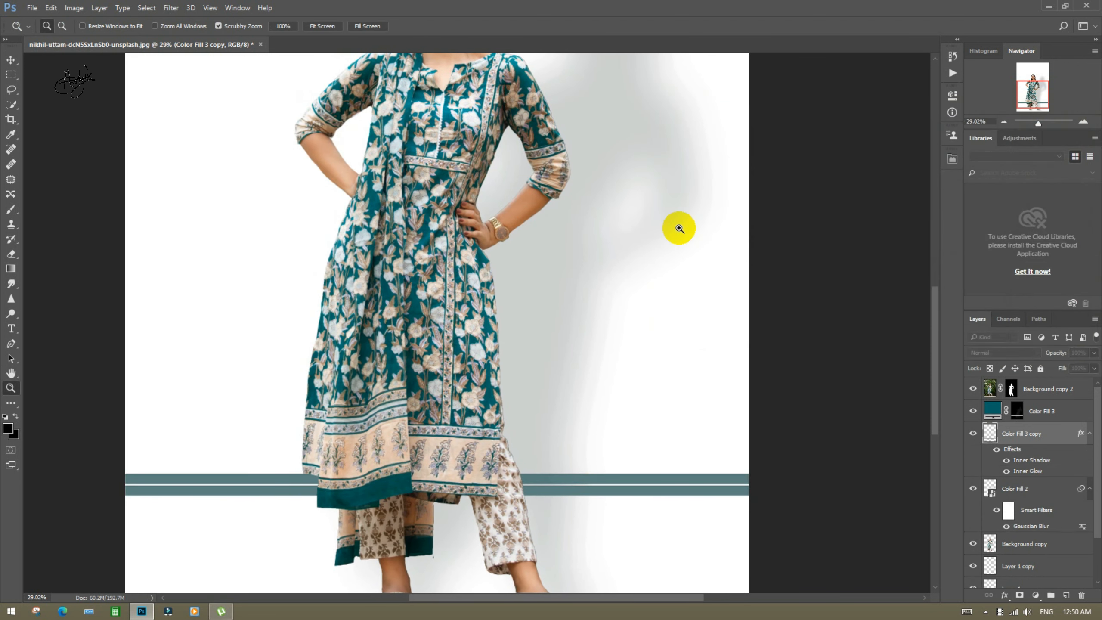
alt+click(678, 228)
alt+click(678, 228)
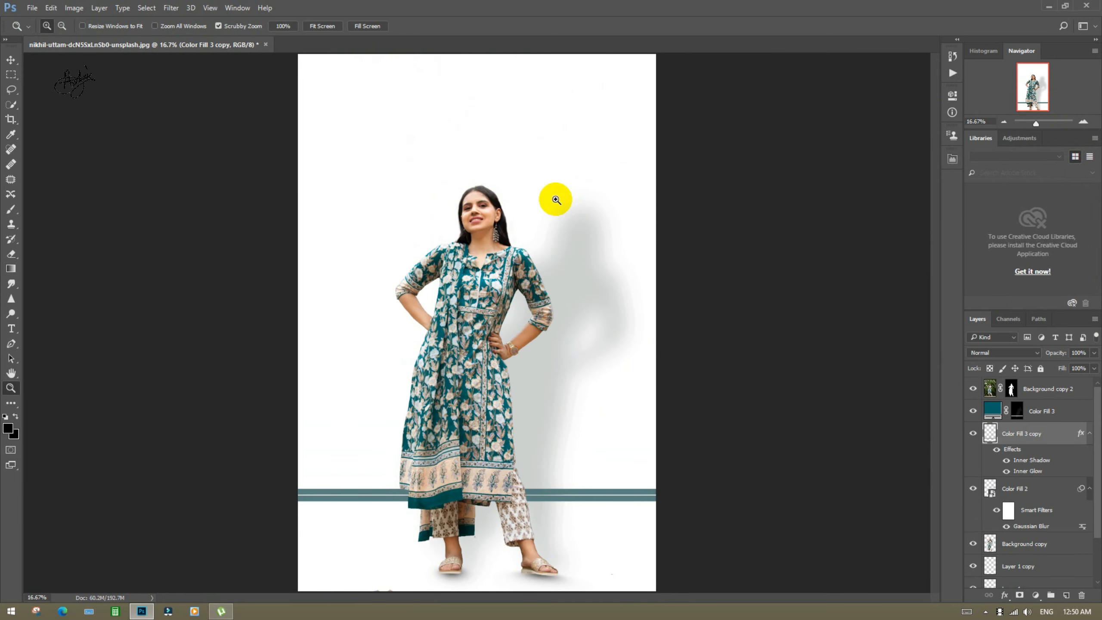
- Select the Background copy 2 layer and open the potted palm image 402 (54).png
click(1068, 393)
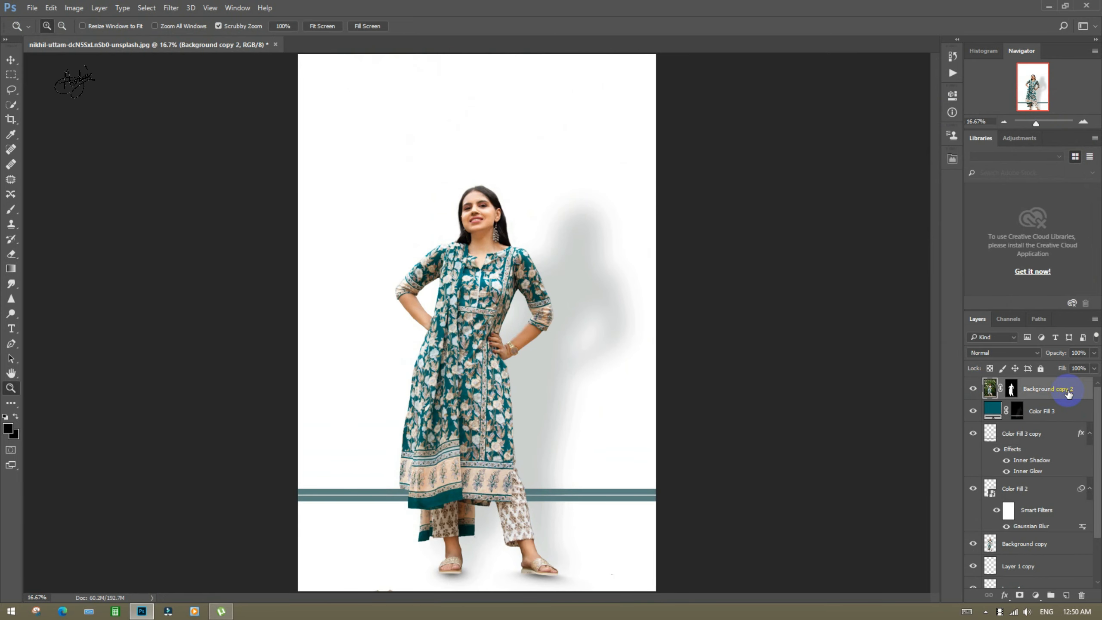
scroll(1054, 463, down, 3)
scroll(1048, 457, up, 3)
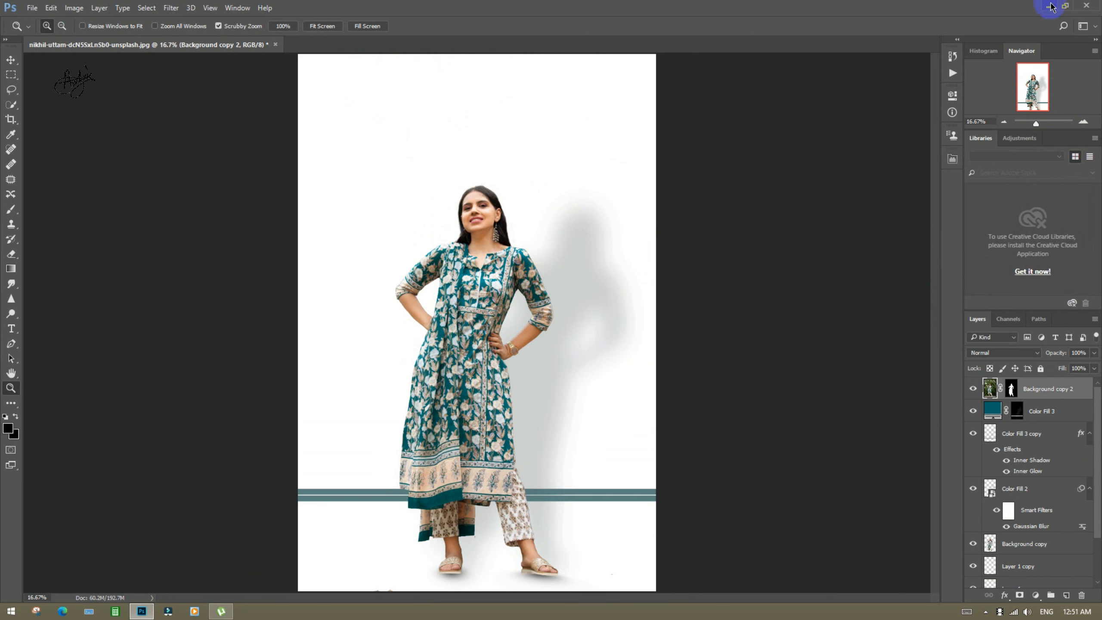
click(36, 9)
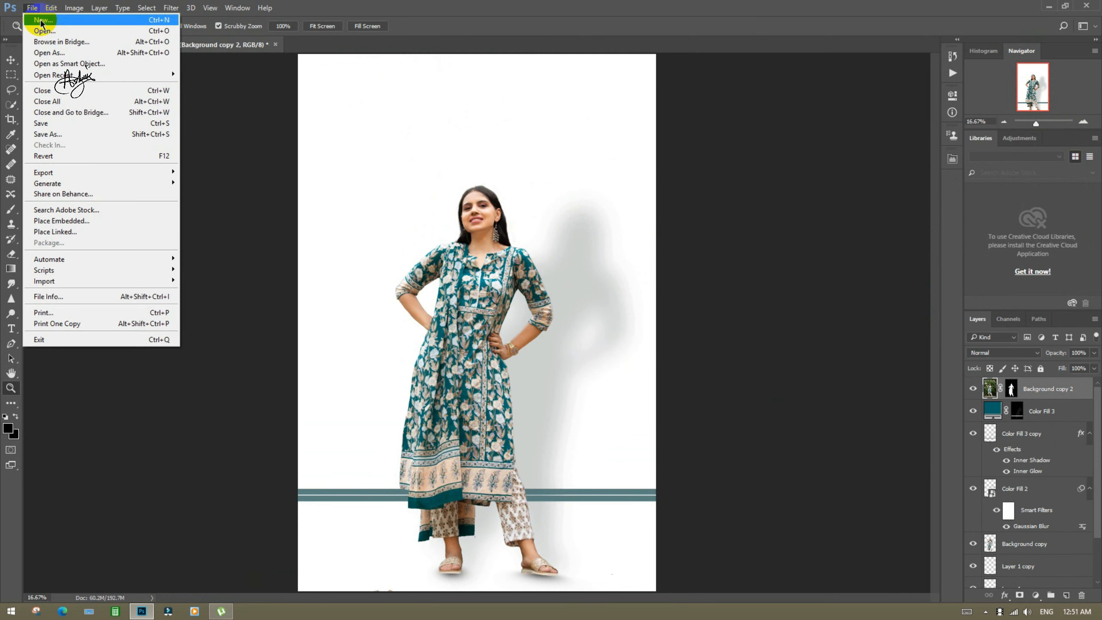
click(52, 31)
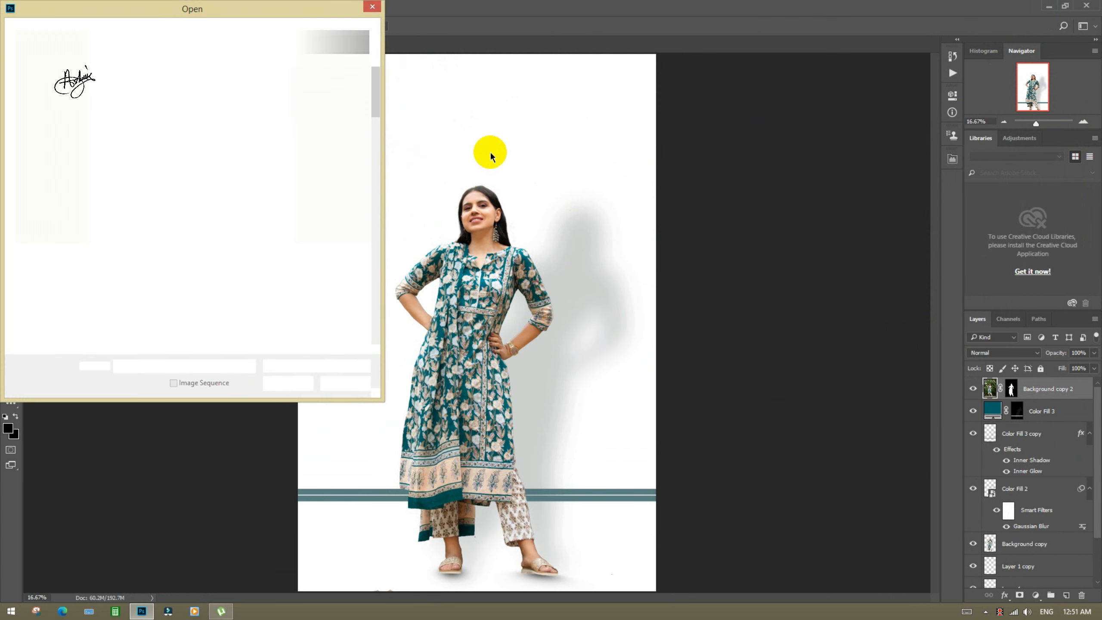
double_click(333, 276)
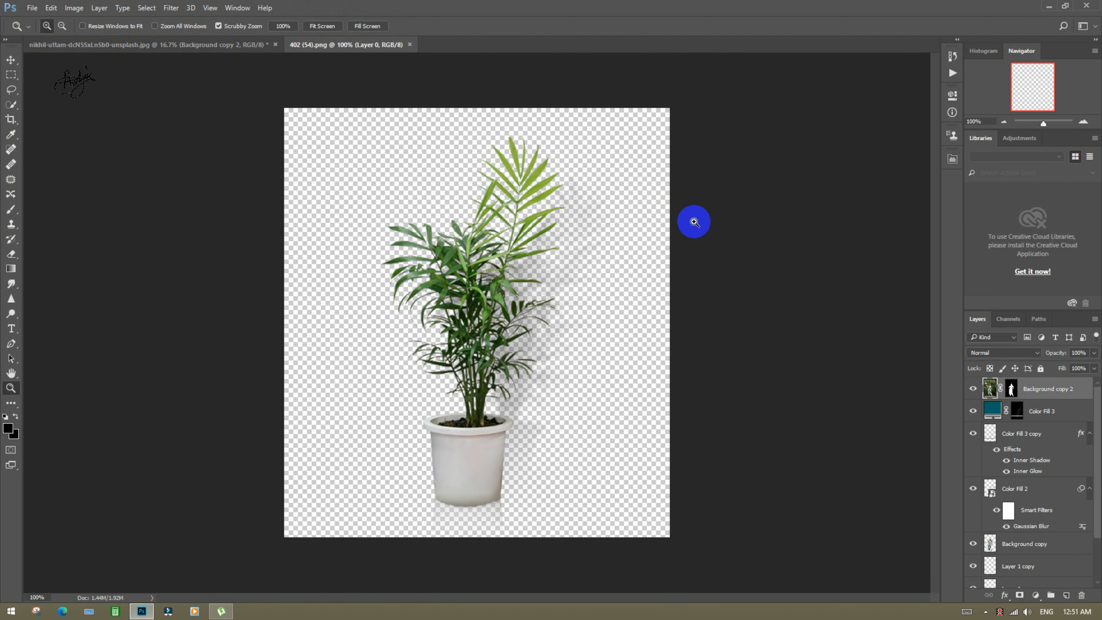
- Bring the potted palm into the woman's document, enlarge it and stand it on the floor to the right of her
click(11, 59)
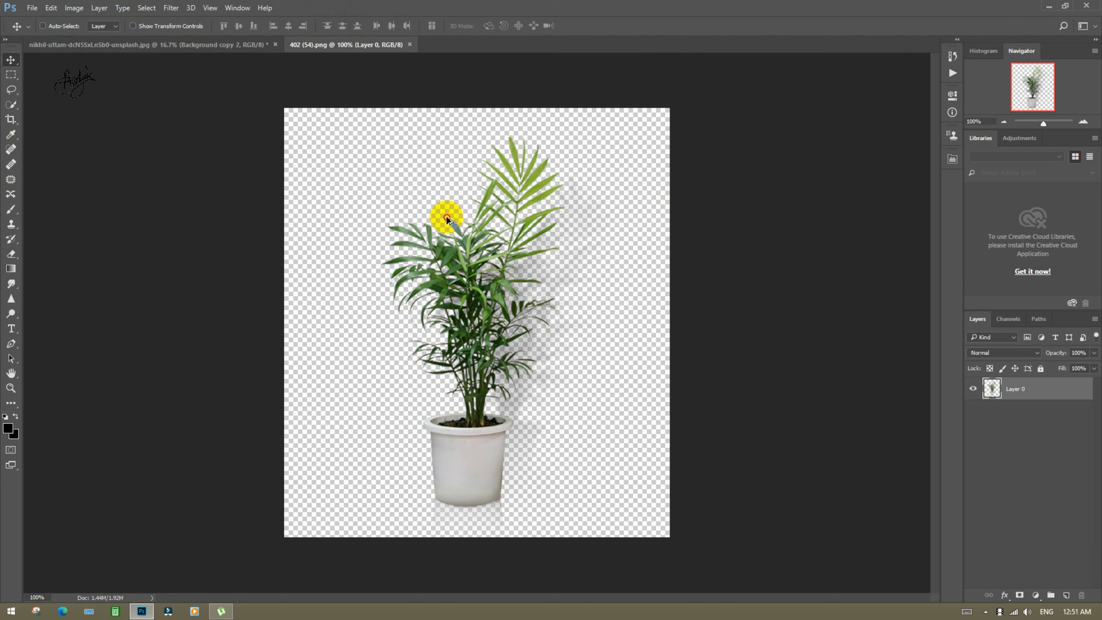
drag(447, 218, 623, 501)
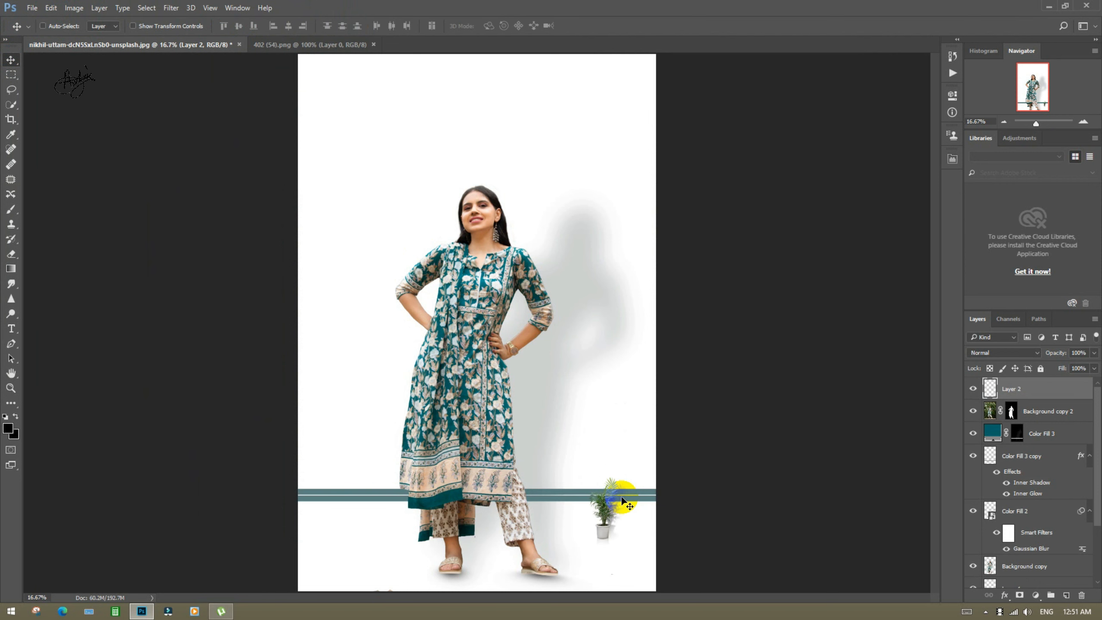
key(ctrl+minus)
key(ctrl+t)
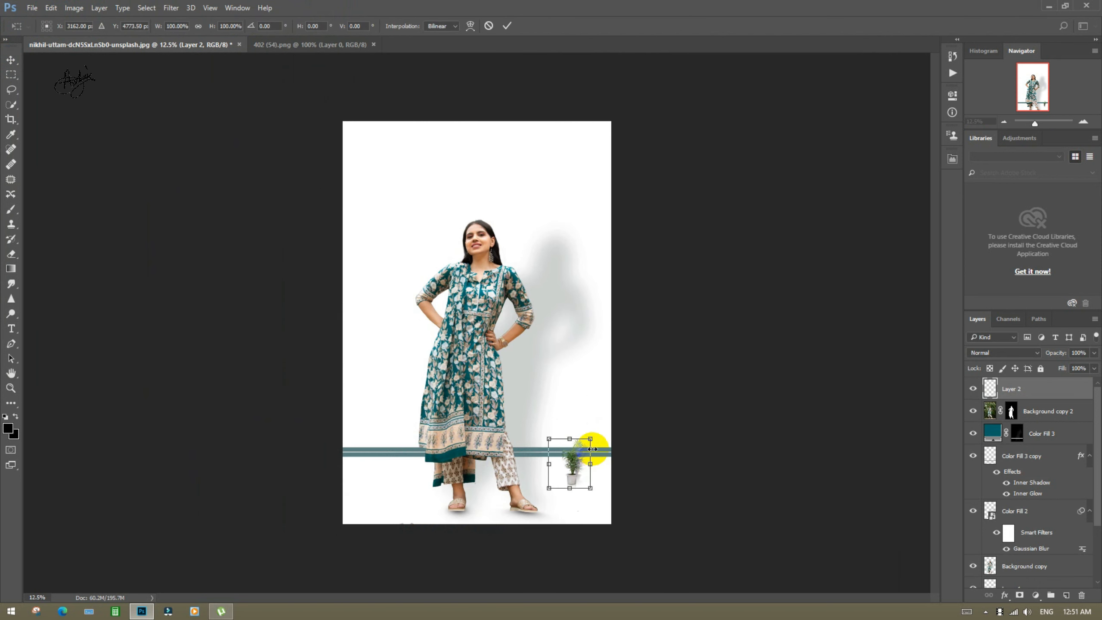
drag(591, 436, 672, 311)
drag(616, 426, 537, 449)
key(Return)
click(11, 388)
scroll(537, 449, down, 5)
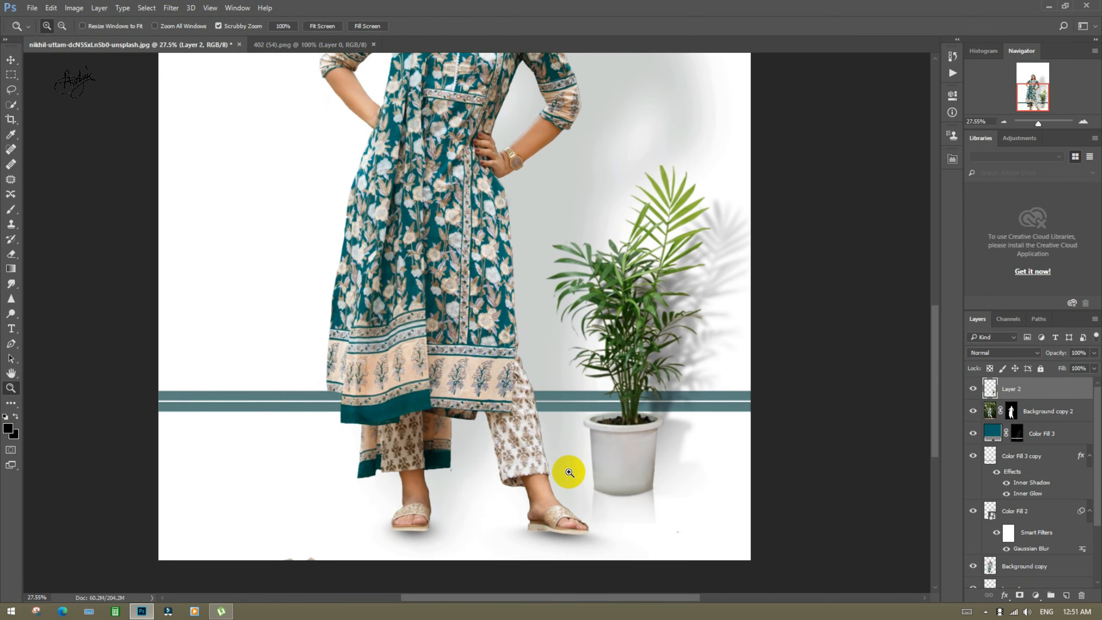
alt+click(568, 472)
alt+click(568, 471)
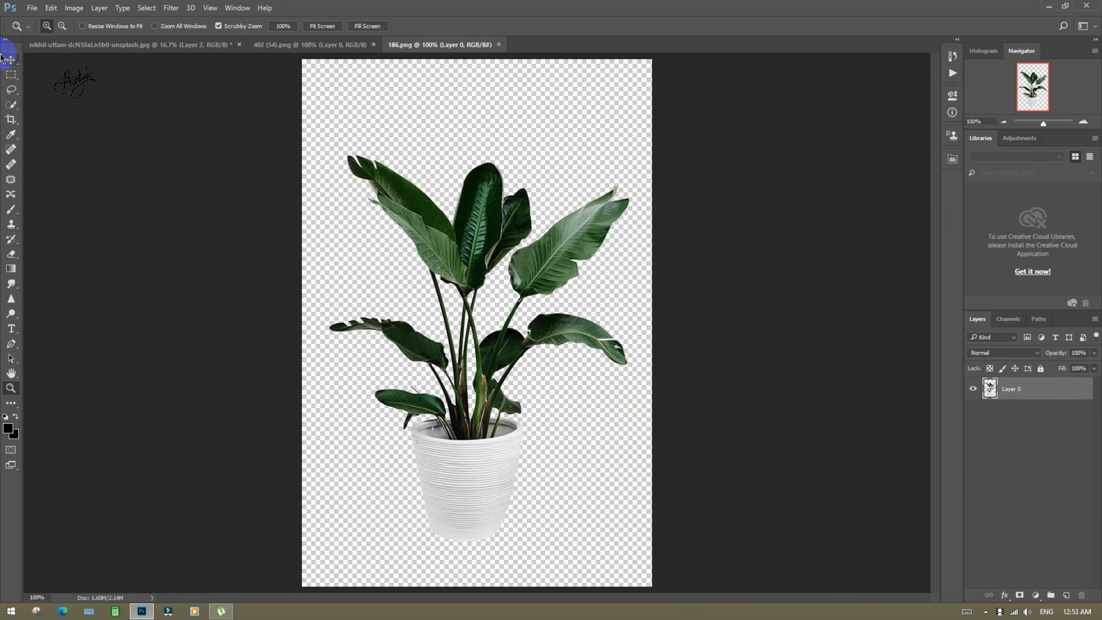
- Bring the broad-leaf plant from 186.png into the woman's document, enlarge it and stand it on the floor to the left of her
click(11, 60)
drag(467, 209, 374, 484)
key(ctrl+minus)
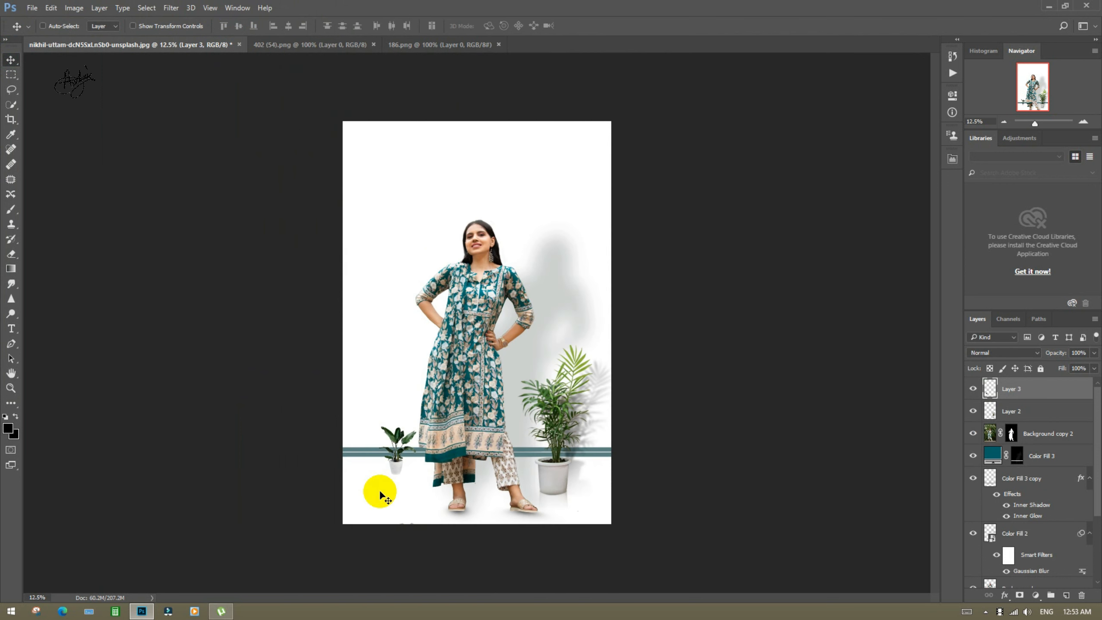
key(ctrl+t)
drag(415, 426, 466, 331)
drag(451, 427, 404, 447)
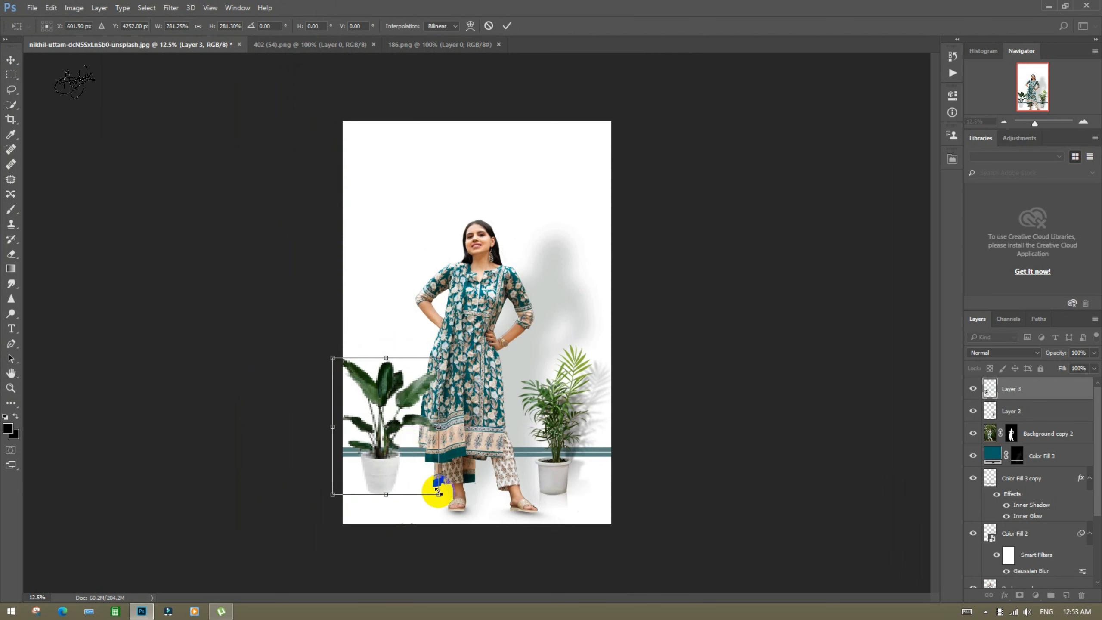
drag(438, 494, 403, 470)
key(Return)
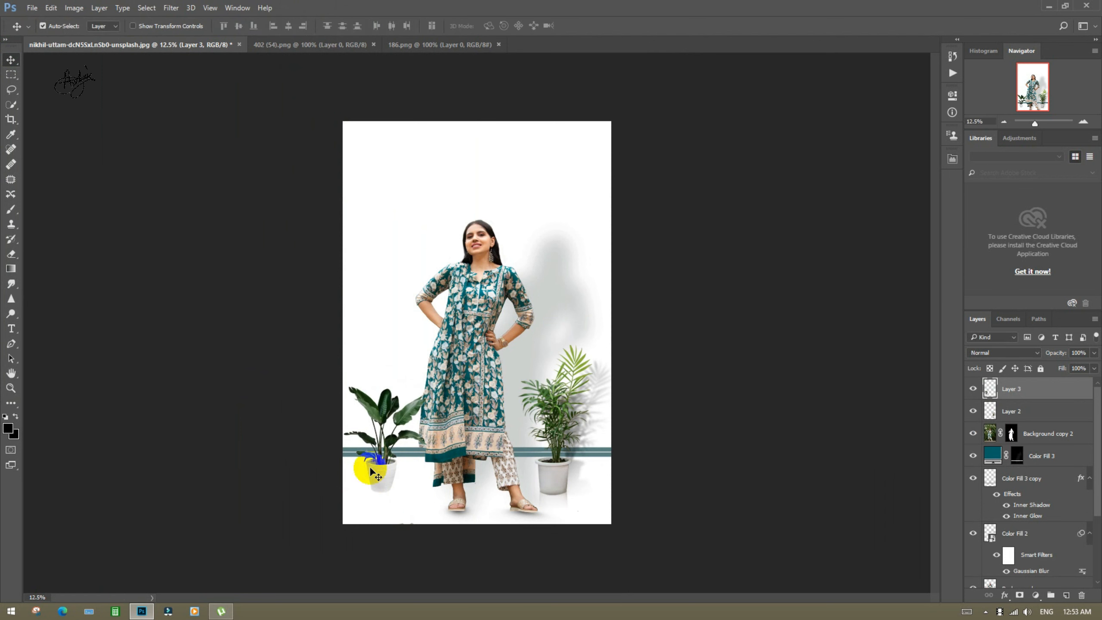
- Duplicate the broad-leaf plant layer, Layer 3
click(11, 387)
drag(422, 498, 449, 521)
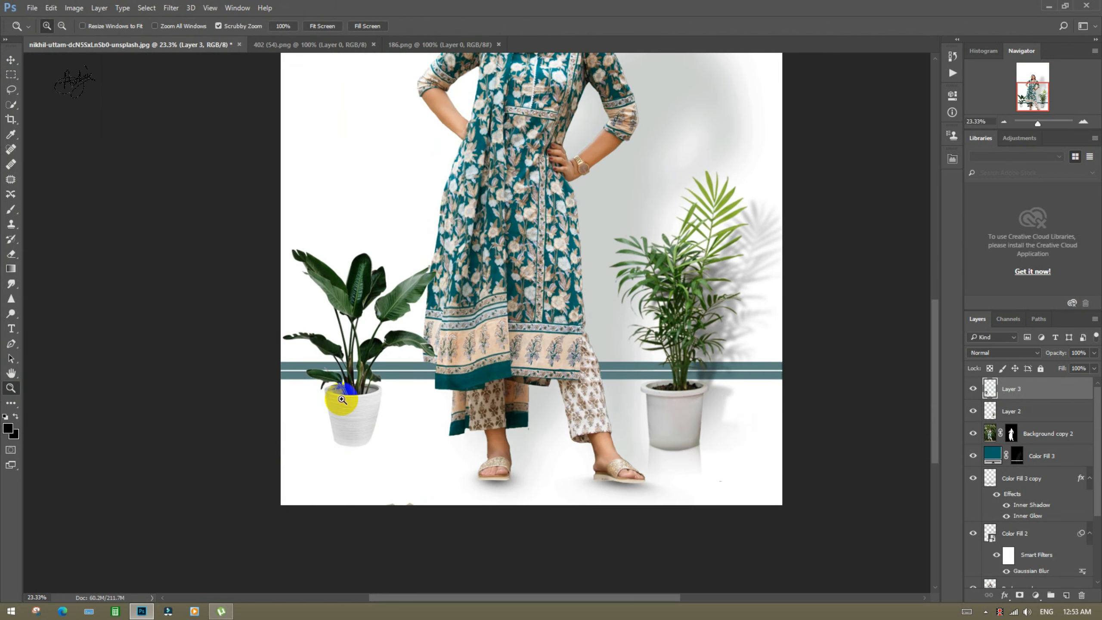
drag(345, 394, 358, 412)
drag(1037, 390, 1066, 593)
- Rotate the broad-leaf plant on Layer 3 by 180° with Free Transform, shifting it clear of its copy
click(1032, 413)
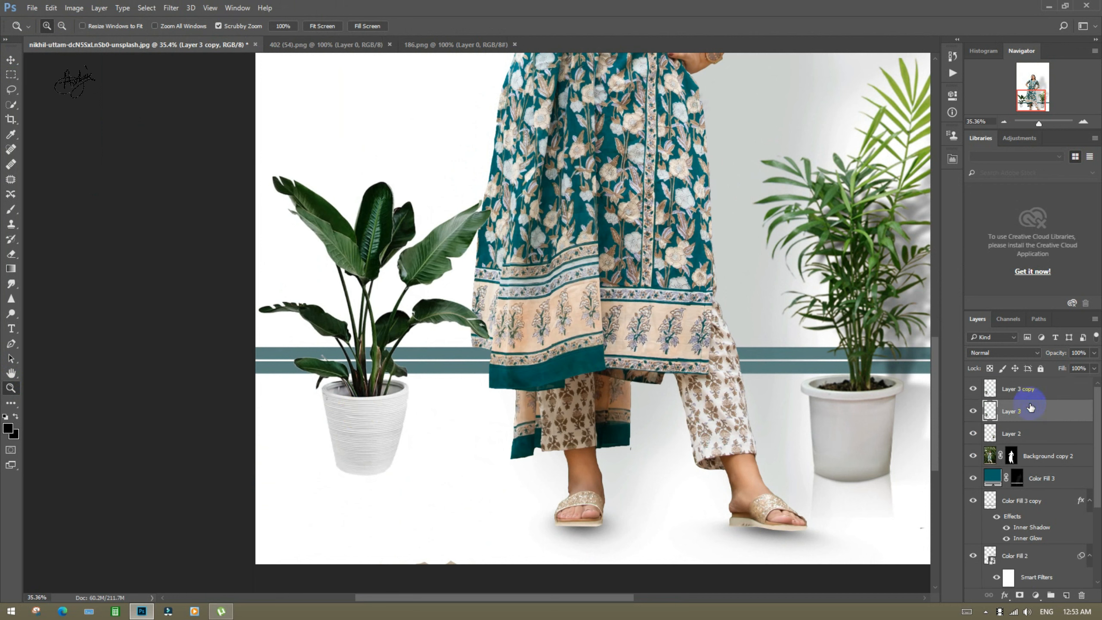
key(ctrl+t)
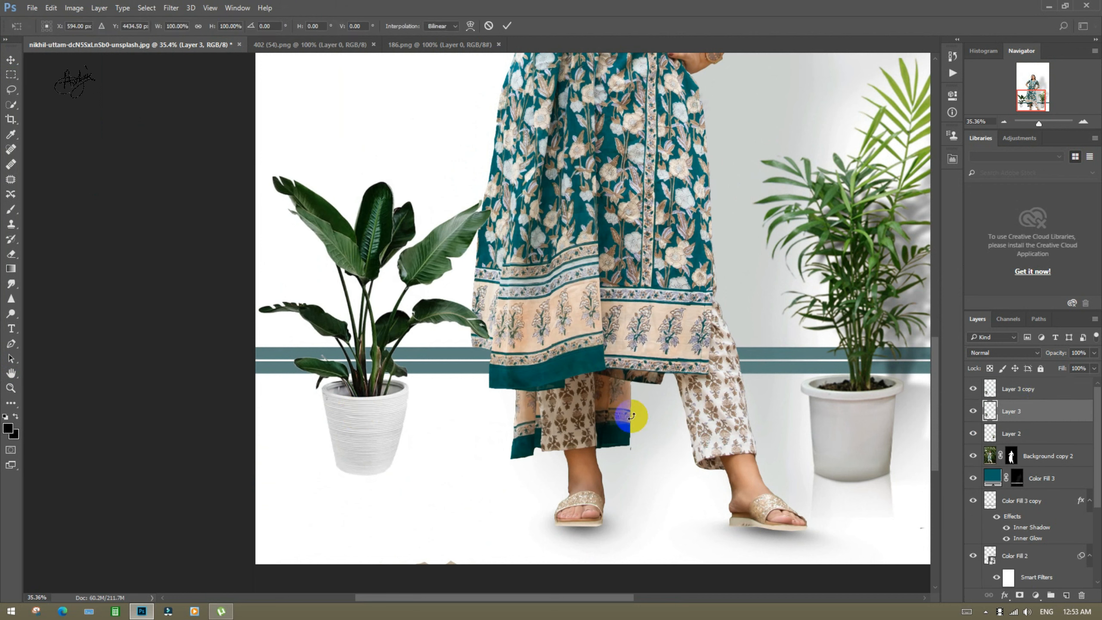
right_click(420, 417)
drag(420, 417, 478, 418)
right_click(463, 420)
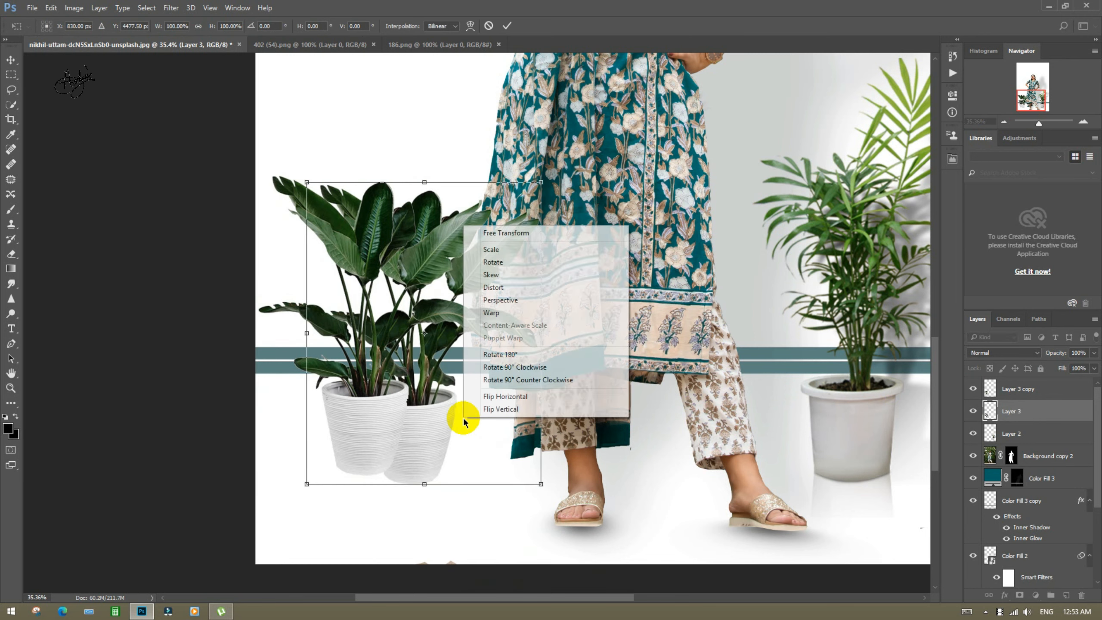
click(498, 355)
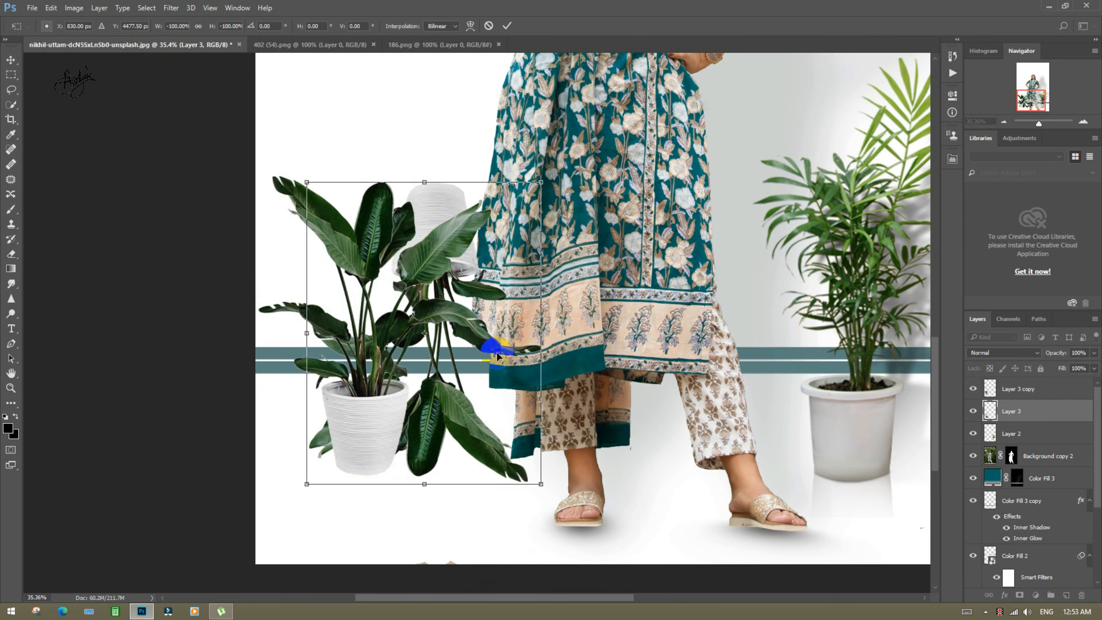
- Place the inverted broad-leaf plant directly beneath the upright pot so their bases line up as a reflection, and apply the transform
drag(448, 268, 848, 203)
key(ctrl+plus)
key(ctrl+plus)
key(ctrl+plus)
key(ctrl+plus)
key(ctrl+minus)
drag(514, 454, 551, 198)
key(Up)
key(Up)
key(Up)
key(Up)
key(Up)
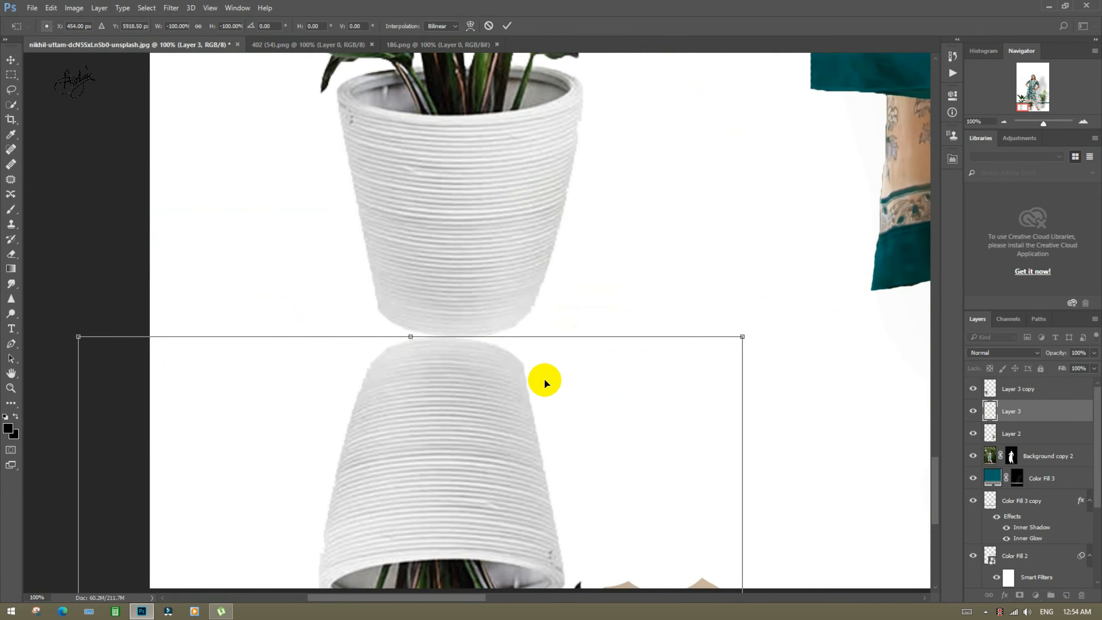
key(Up)
key(Return)
key(ctrl+minus)
key(ctrl+minus)
key(ctrl+minus)
click(499, 405)
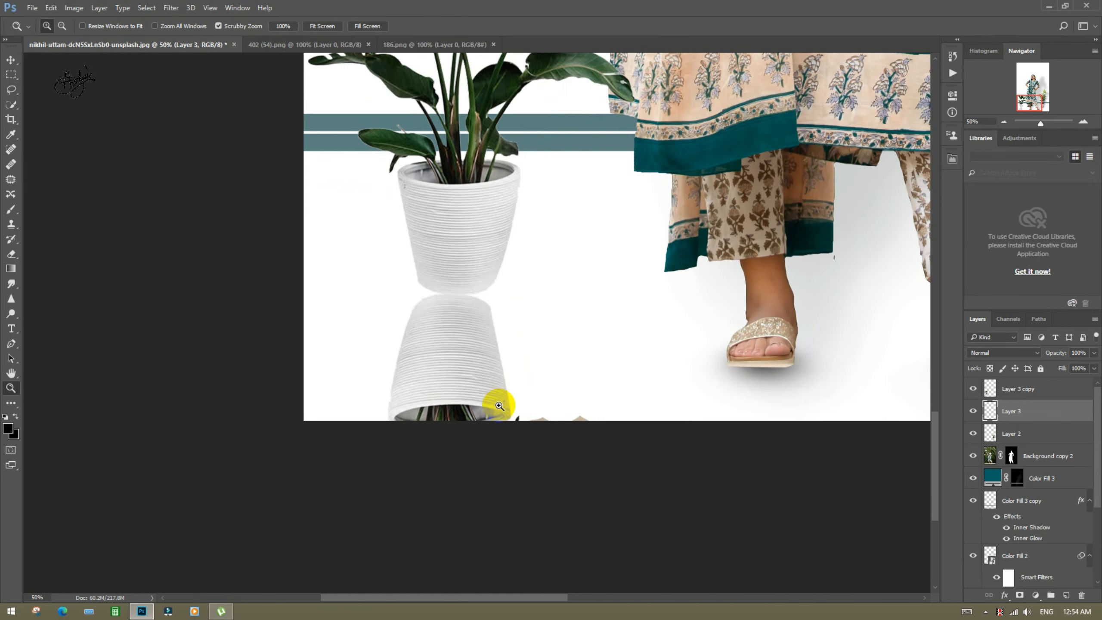
- Add a layer mask to Layer 3 and choose the black-to-white preset for the Gradient tool
click(1021, 595)
click(19, 270)
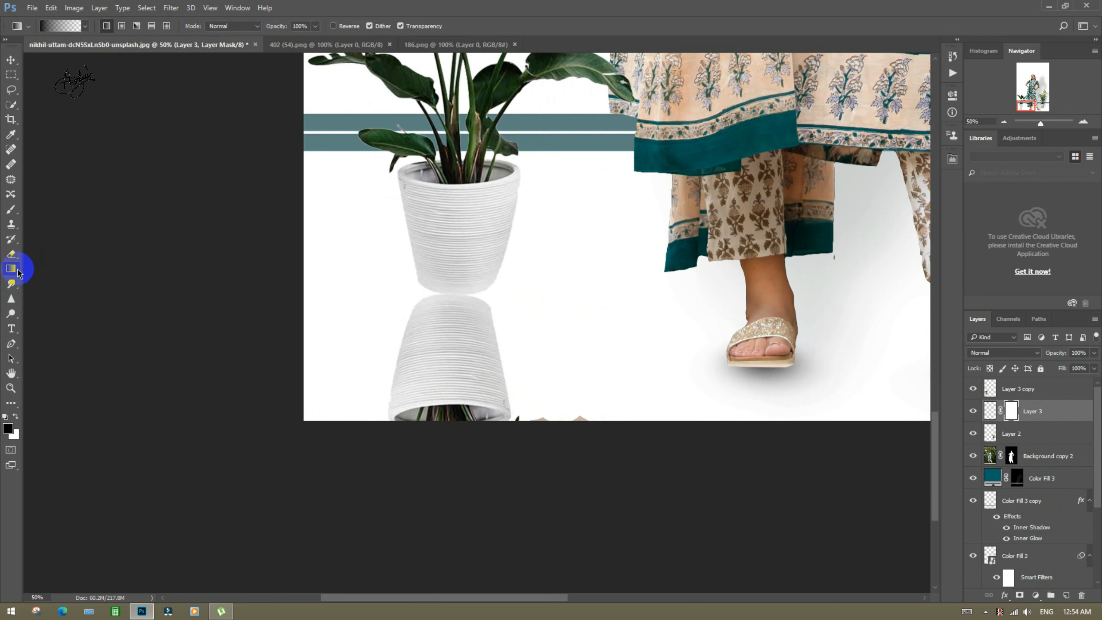
click(85, 28)
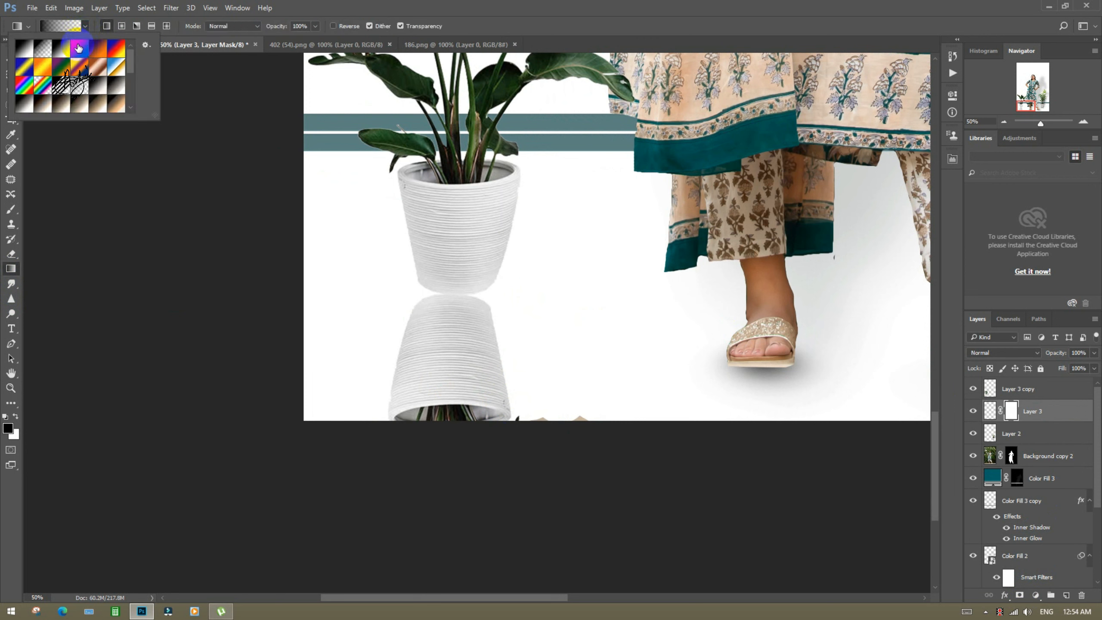
double_click(61, 47)
- Fade the lower part of the pot's reflection into the white floor with vertical gradients on the Layer 3 mask
drag(472, 450, 467, 277)
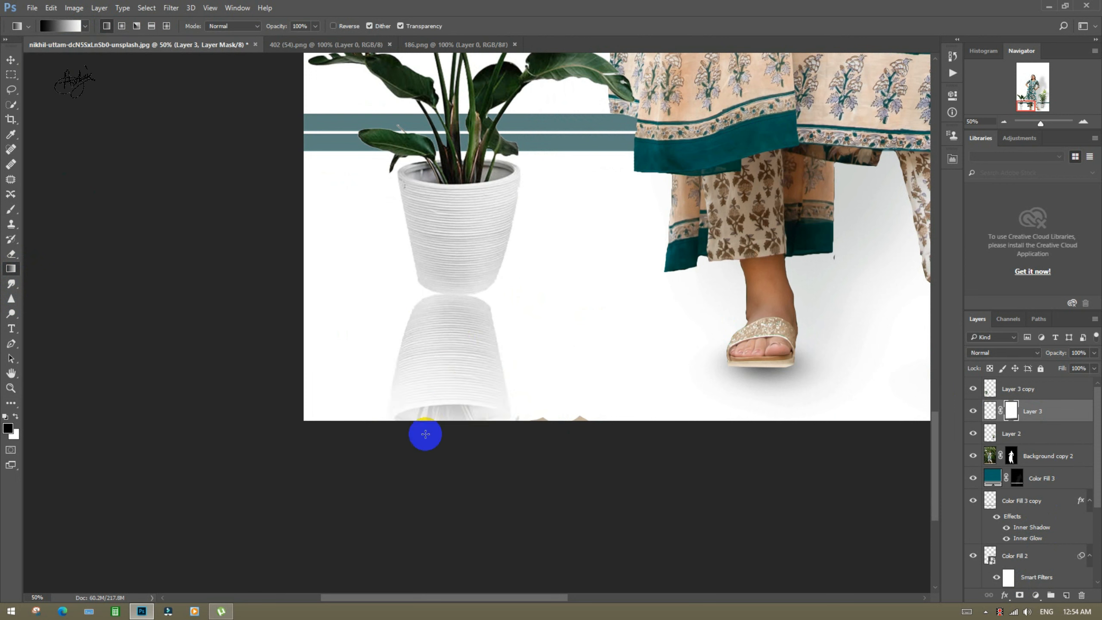
drag(452, 449, 458, 247)
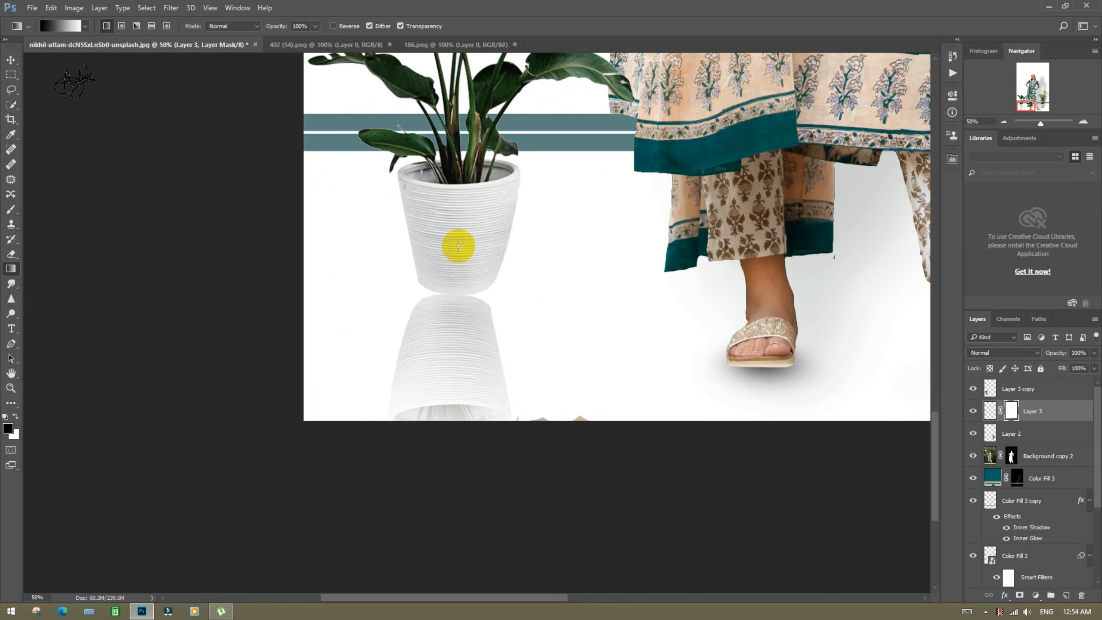
drag(440, 446, 453, 308)
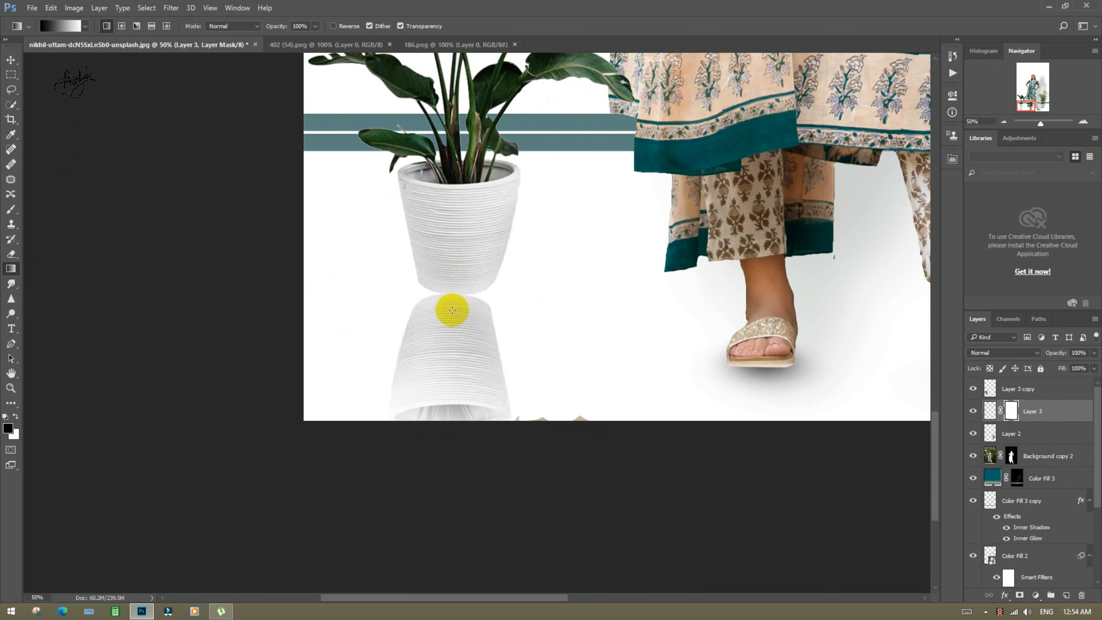
drag(453, 442, 452, 278)
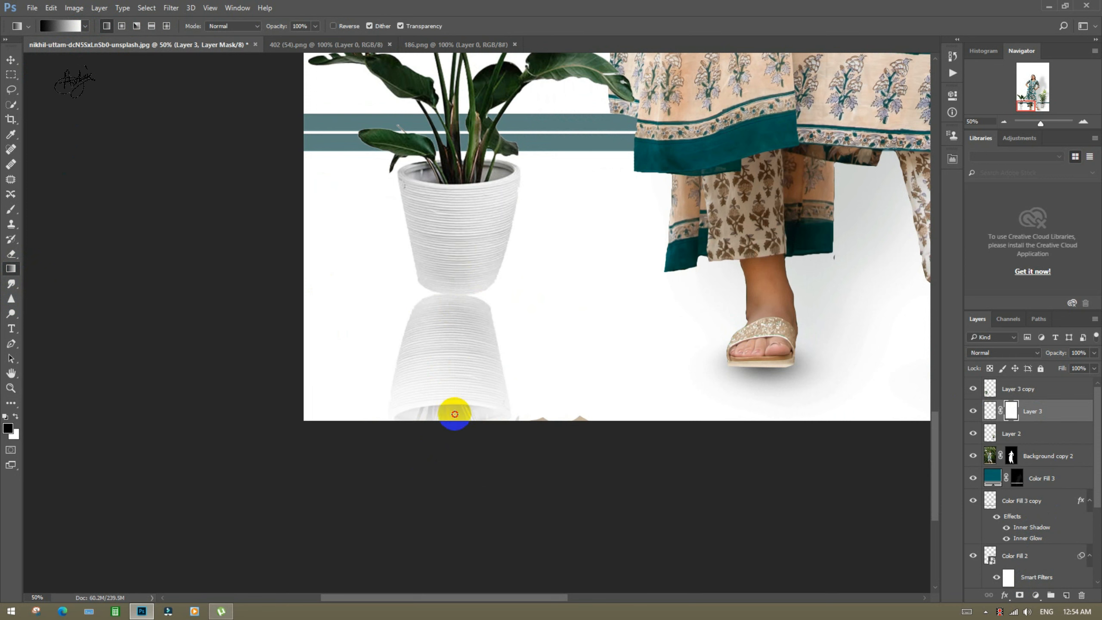
drag(454, 414, 453, 305)
drag(442, 412, 443, 260)
drag(442, 396, 453, 251)
drag(449, 390, 455, 222)
drag(449, 388, 458, 210)
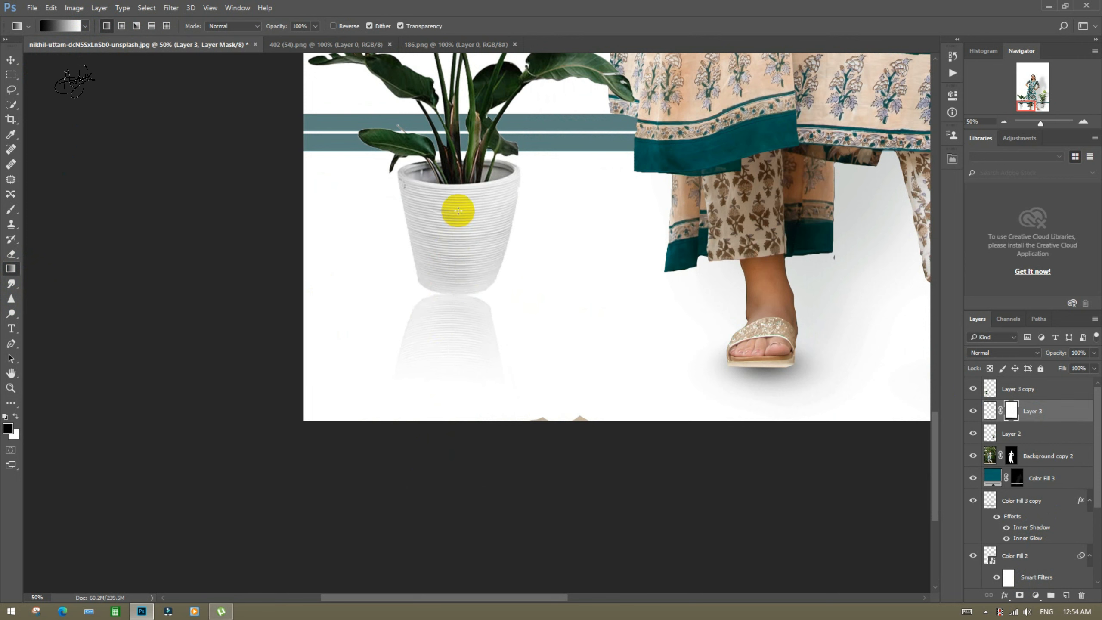
drag(453, 386, 456, 173)
- Apply a Gaussian Blur with a 3.7 pixel radius to the reflection image on Layer 3
click(990, 412)
click(171, 8)
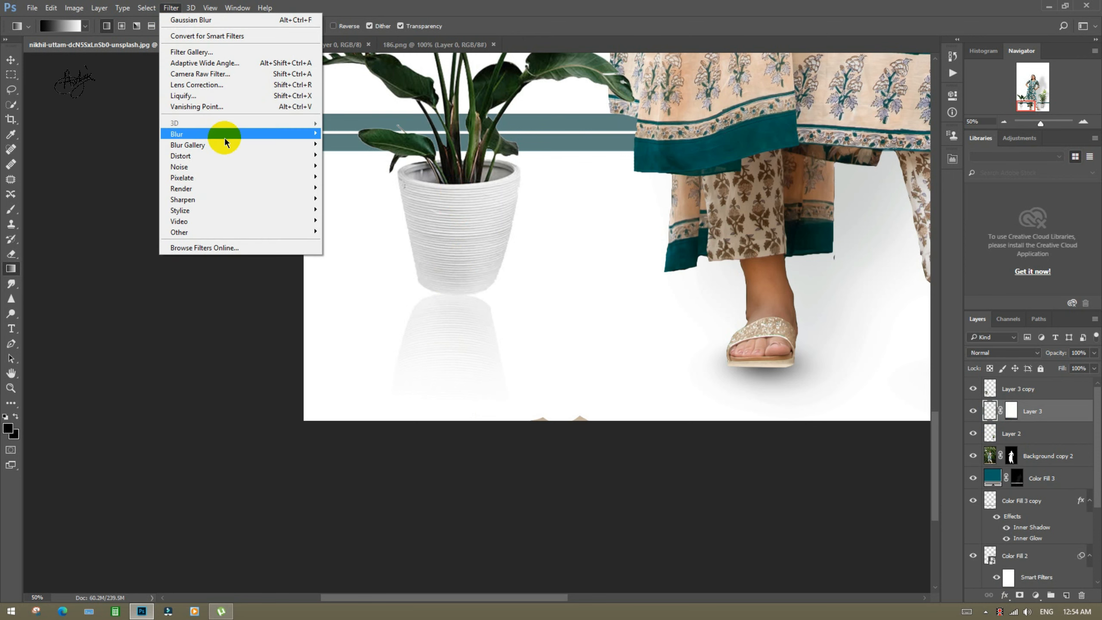
mouse_move(224, 141)
click(356, 177)
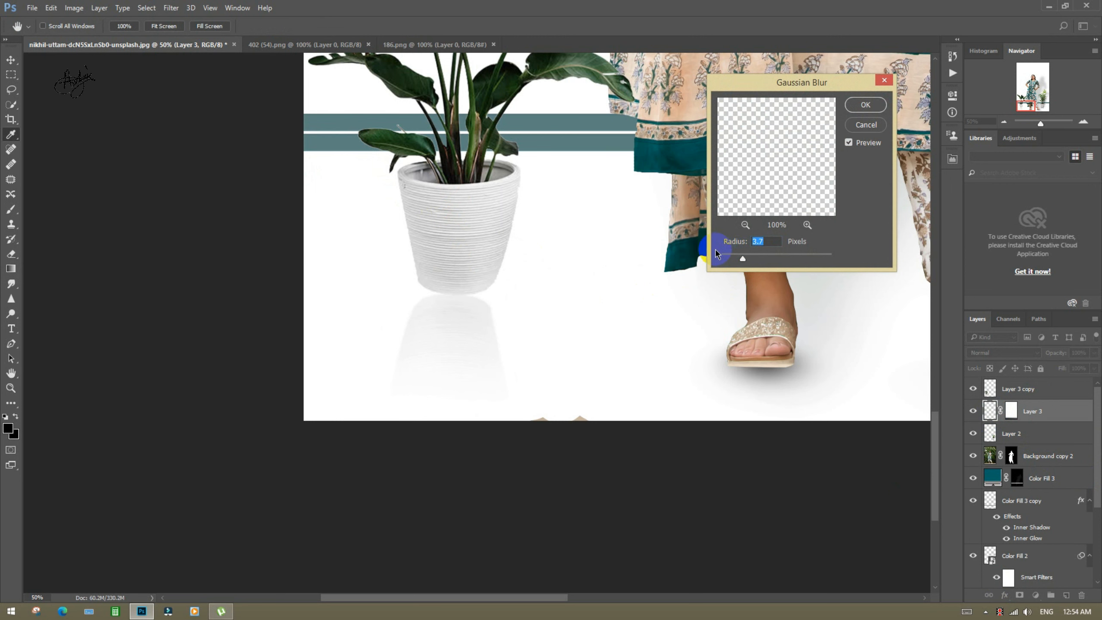
key(Return)
key(g)
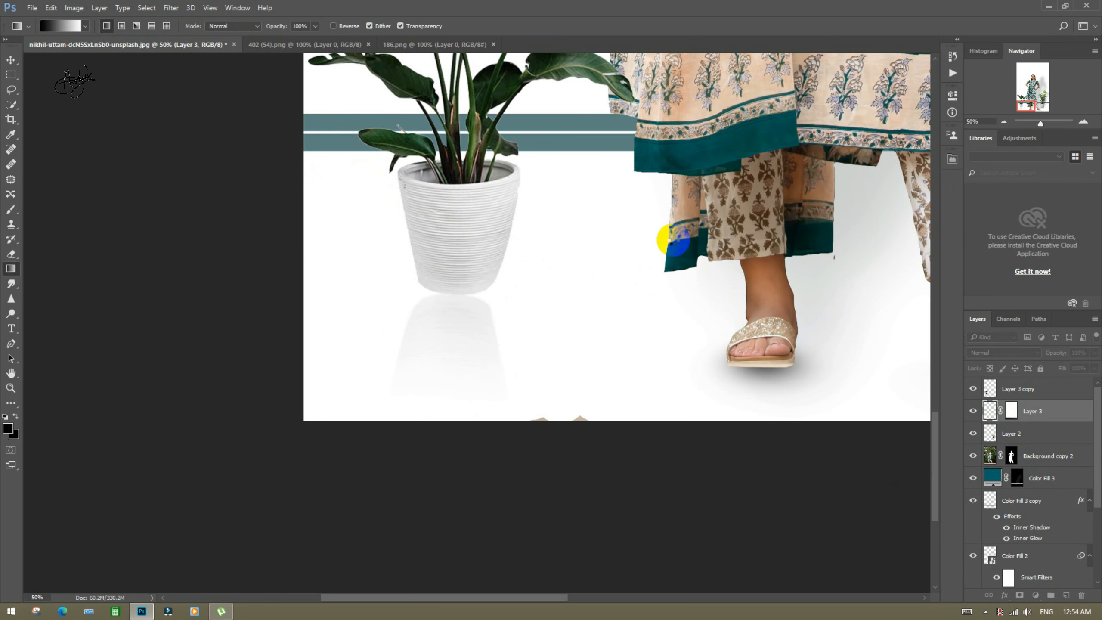
- Group all layers from Layer 3 copy down to Color Fill 1, leaving out the original Background
scroll(673, 243, down, 3)
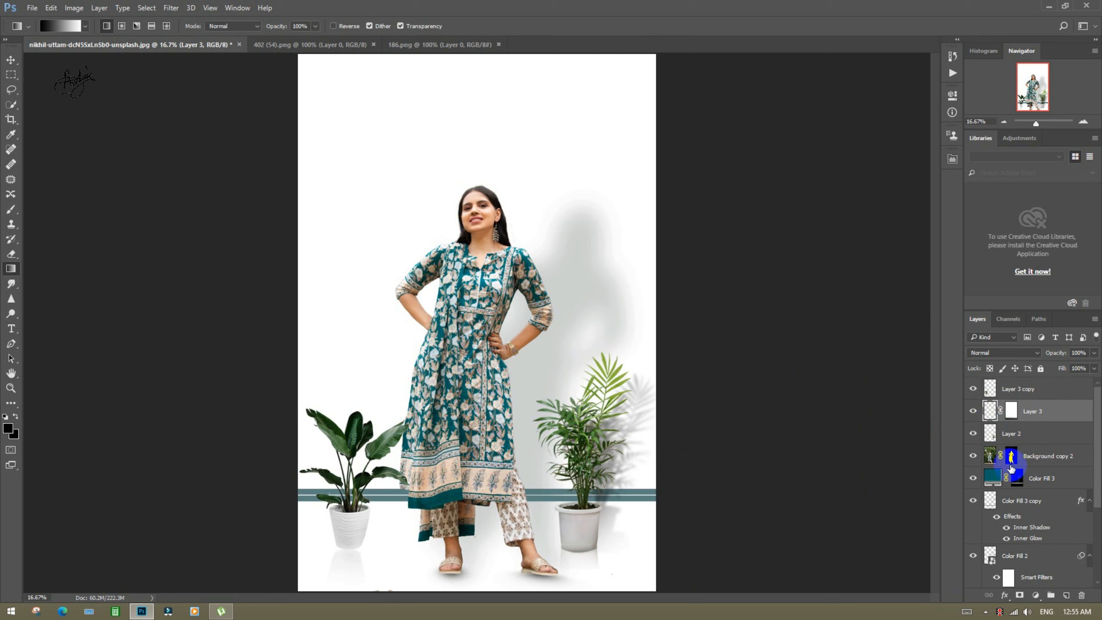
scroll(997, 451, down, 5)
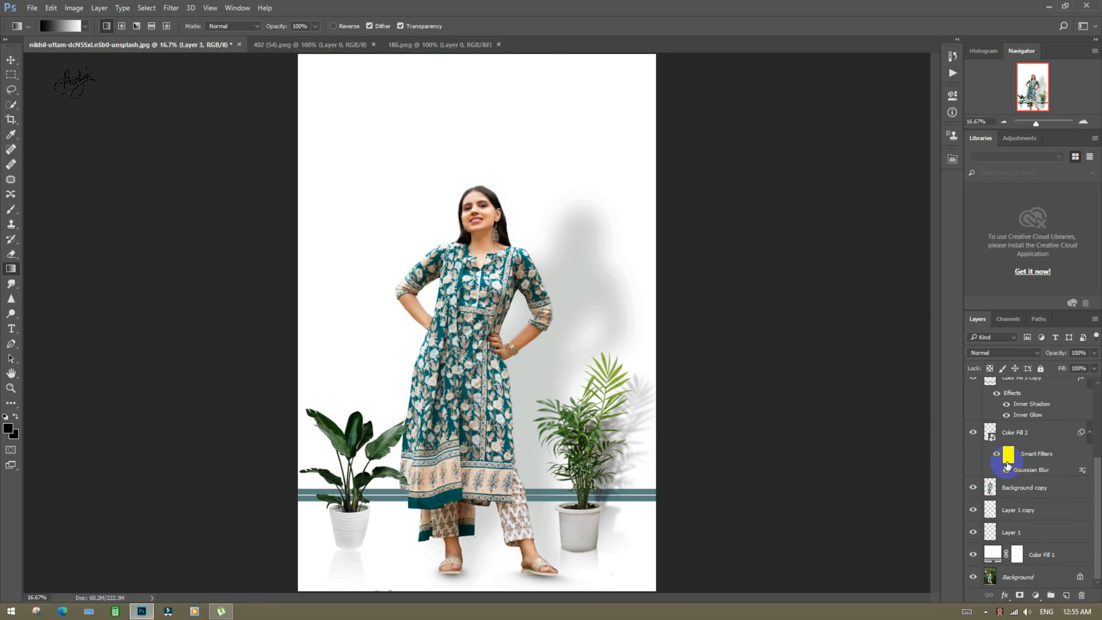
scroll(1006, 465, up, 5)
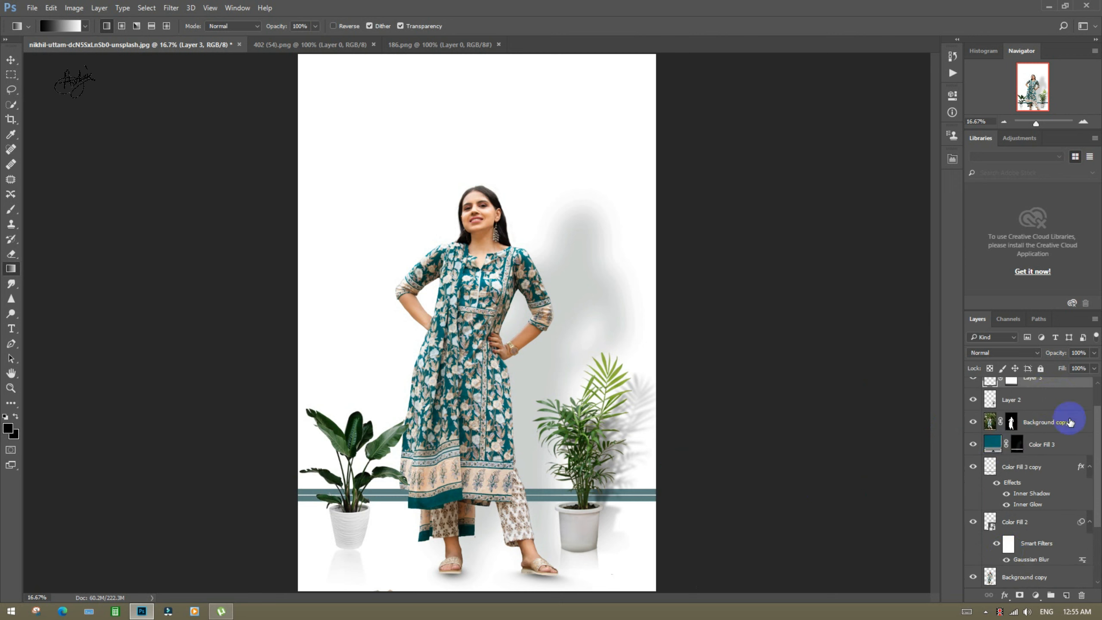
click(1054, 392)
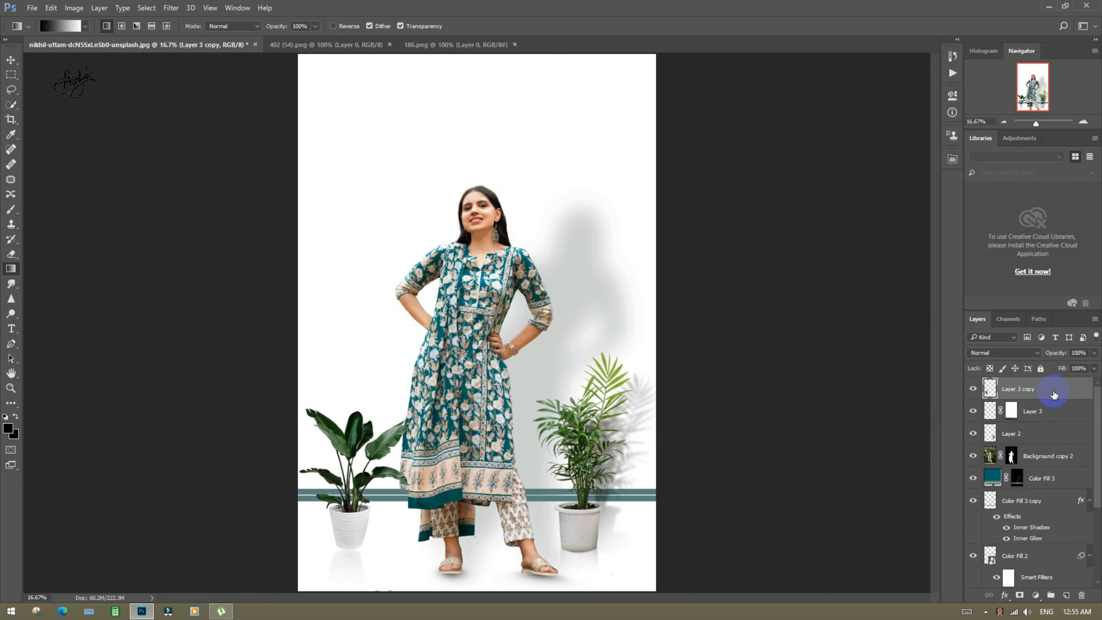
ctrl+click(1054, 415)
ctrl+click(1056, 435)
ctrl+click(1056, 459)
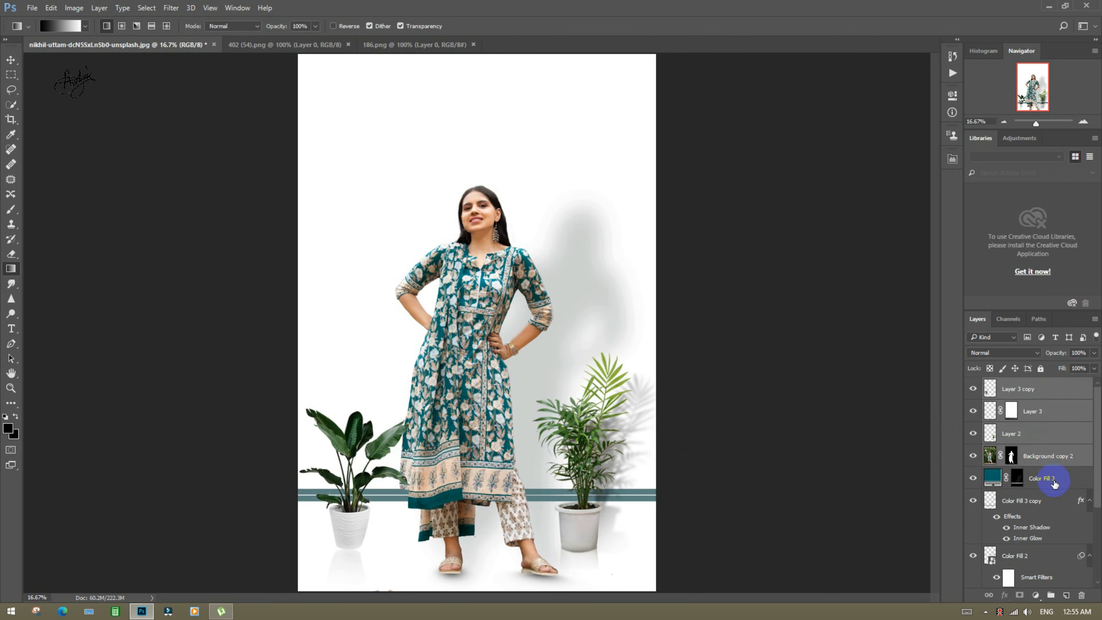
ctrl+click(1054, 482)
ctrl+click(1050, 501)
scroll(1042, 517, down, 1)
ctrl+click(1038, 530)
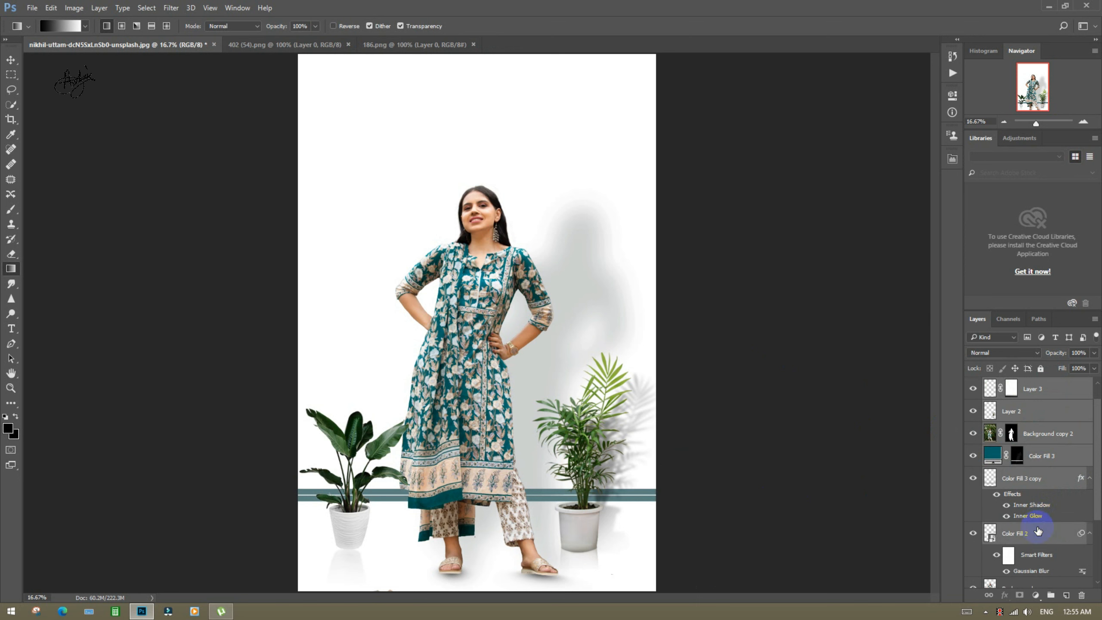
scroll(1037, 529, down, 3)
ctrl+click(1038, 530)
ctrl+click(1038, 545)
ctrl+click(1037, 568)
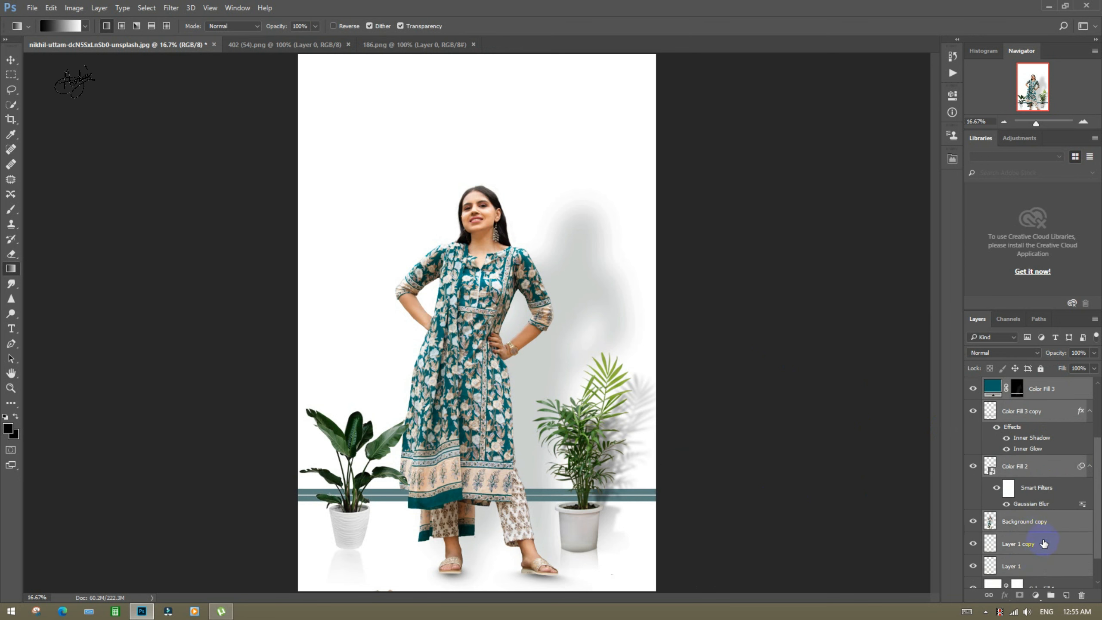
scroll(1045, 545, down, 1)
ctrl+click(1055, 550)
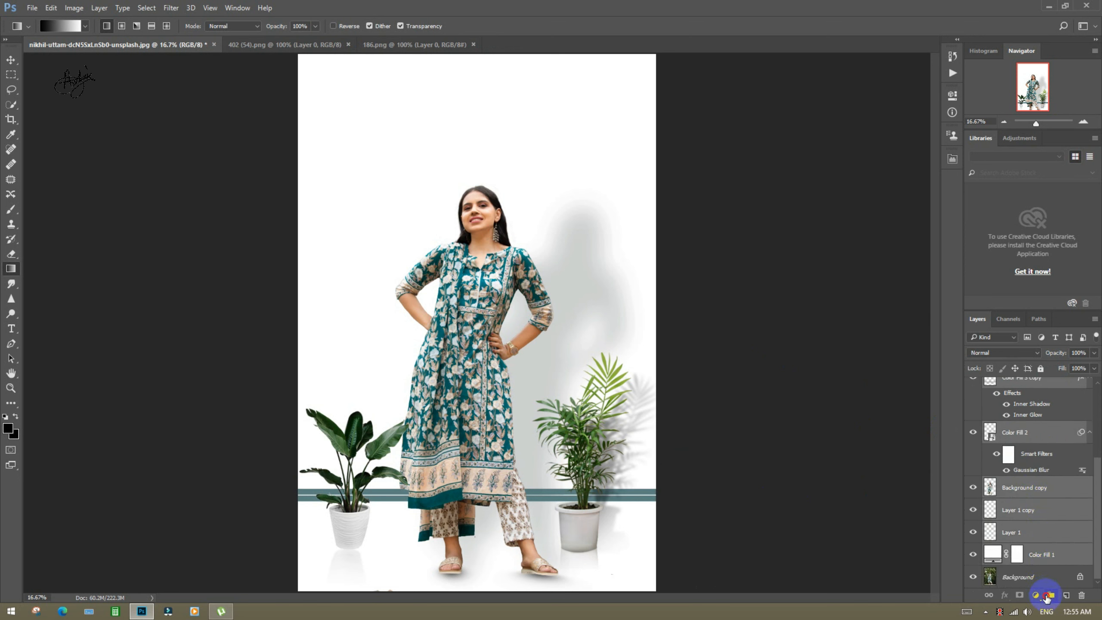
click(1046, 596)
- Hide and show Group 1 repeatedly to compare the edited composition with the original photo
click(974, 385)
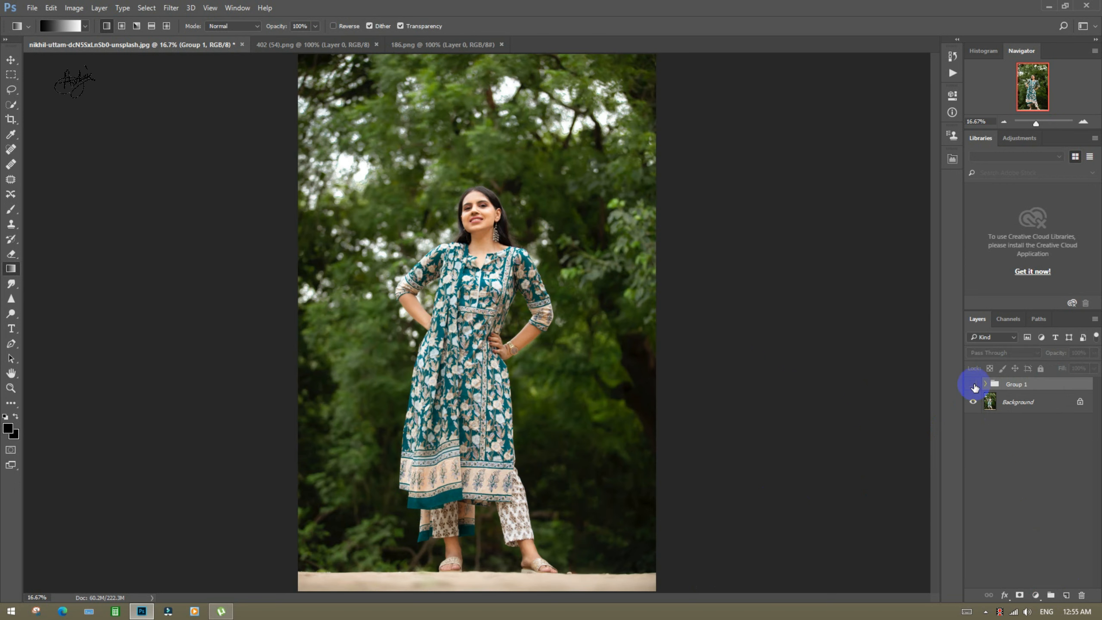
click(974, 385)
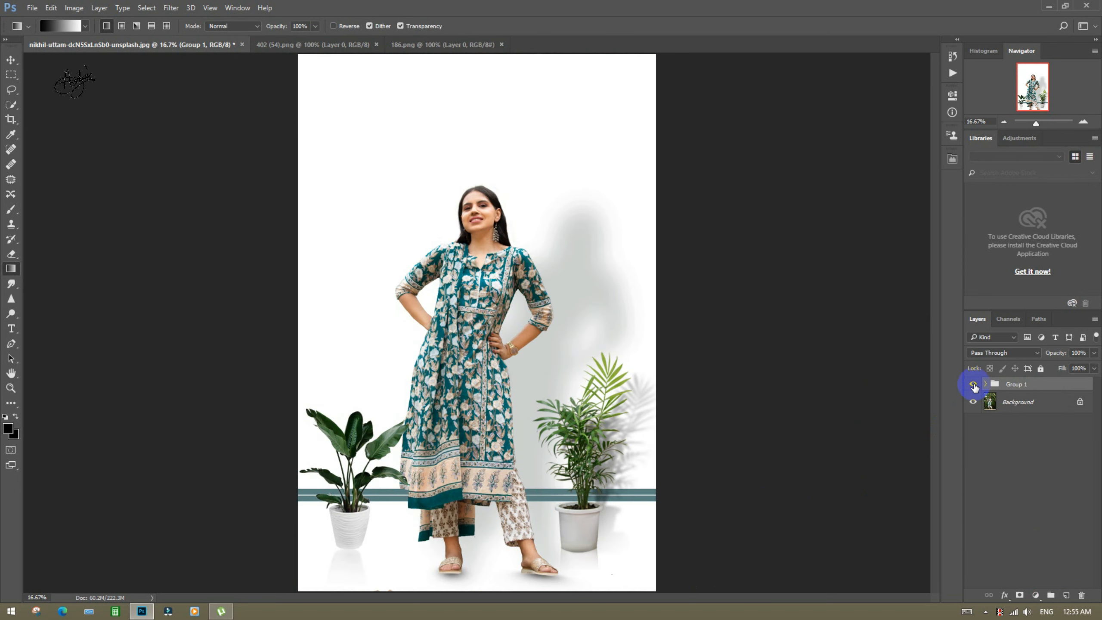
click(973, 385)
click(973, 385)
click(973, 384)
click(974, 385)
- Copy Group 1 as a single layer above it and open that copy in the Camera Raw Filter
key(ctrl+alt+e)
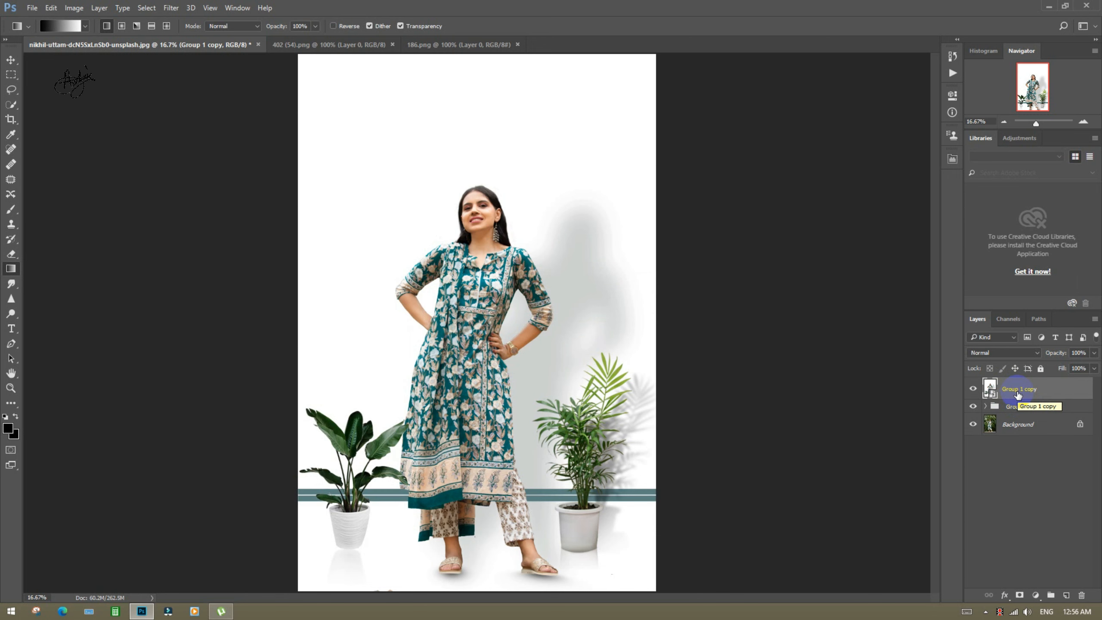
click(171, 7)
click(179, 74)
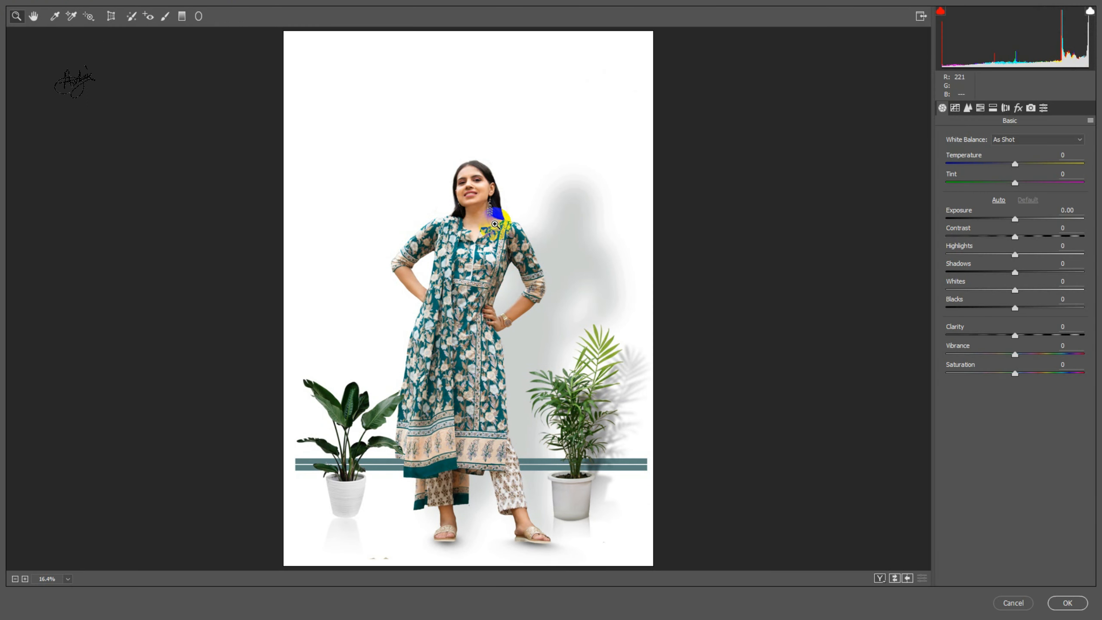
- Set Contrast to +32, Highlights to -33, Shadows to +24, Blacks to +25 and Vibrance to +29 in the basic adjustments
click(494, 224)
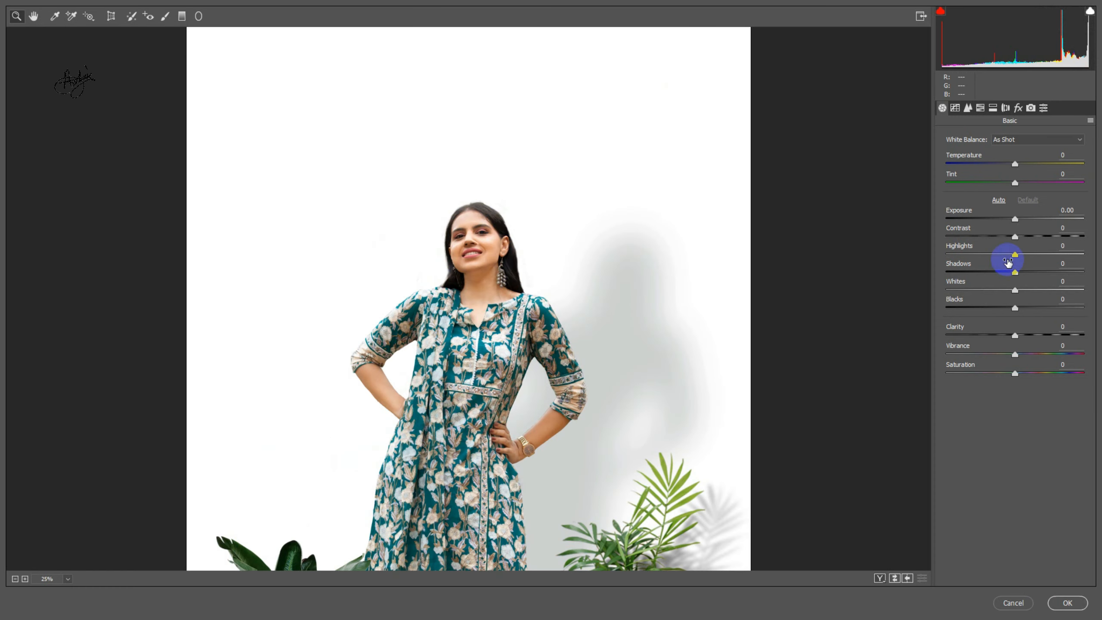
click(979, 251)
drag(979, 251, 991, 252)
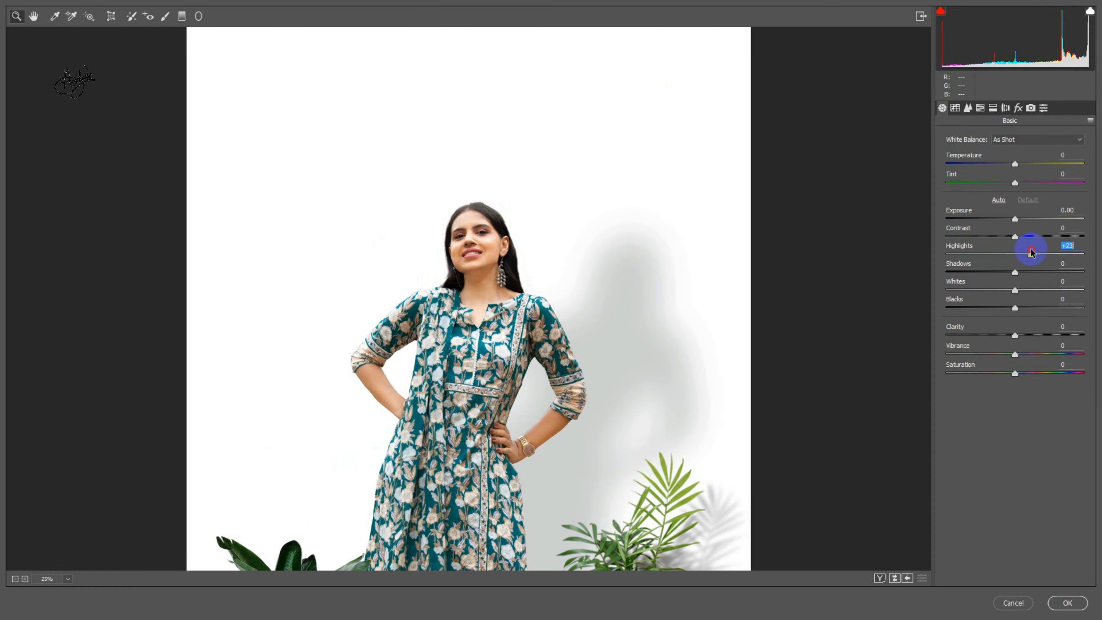
click(1030, 271)
click(1031, 306)
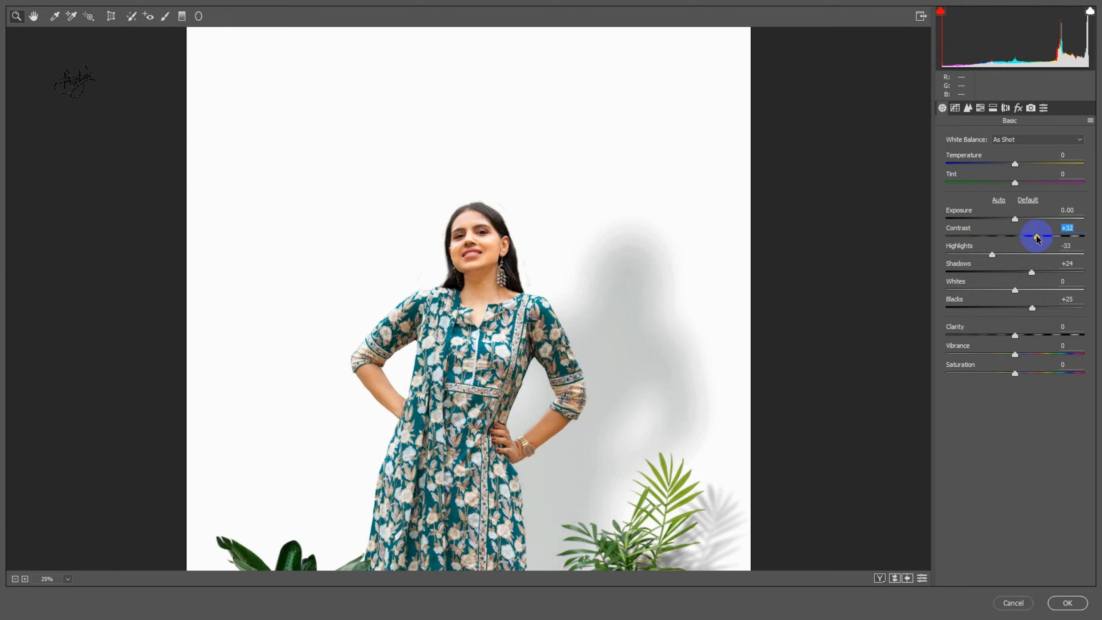
click(1035, 354)
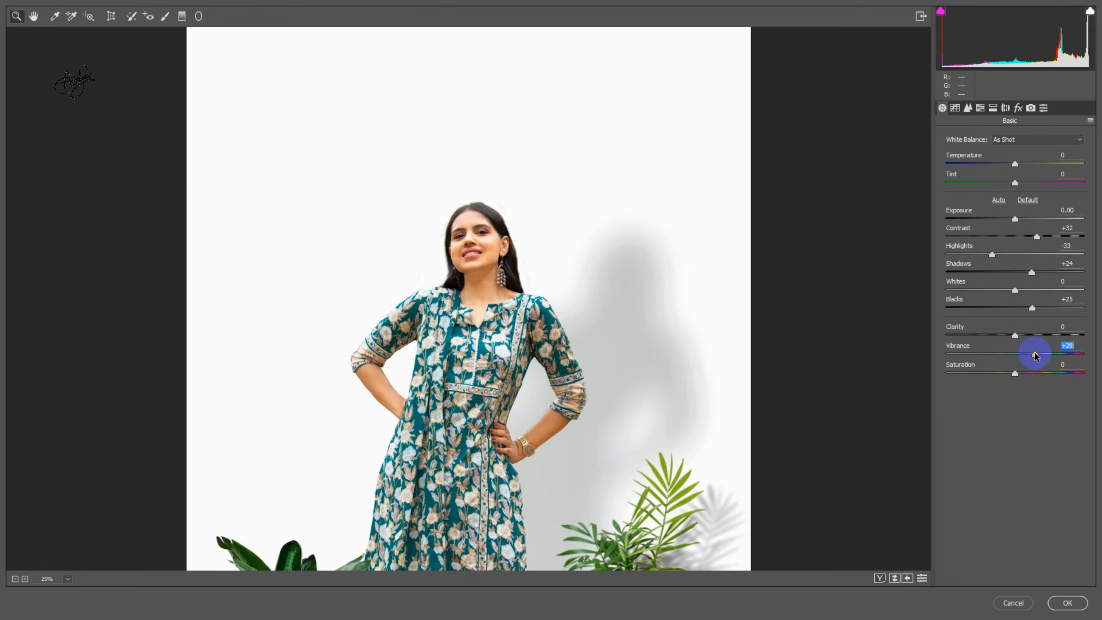
- Try an Oranges hue shift and reset it to 0, and set the Yellows luminance to +17 in the HSL adjustments
scroll(723, 208, down, 5)
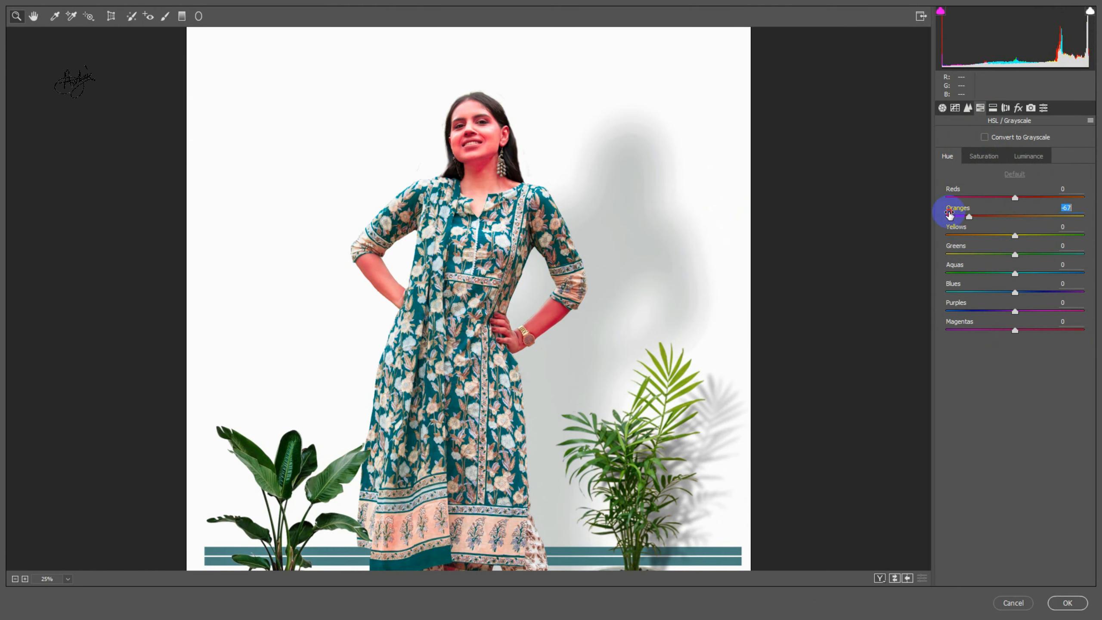
click(1007, 222)
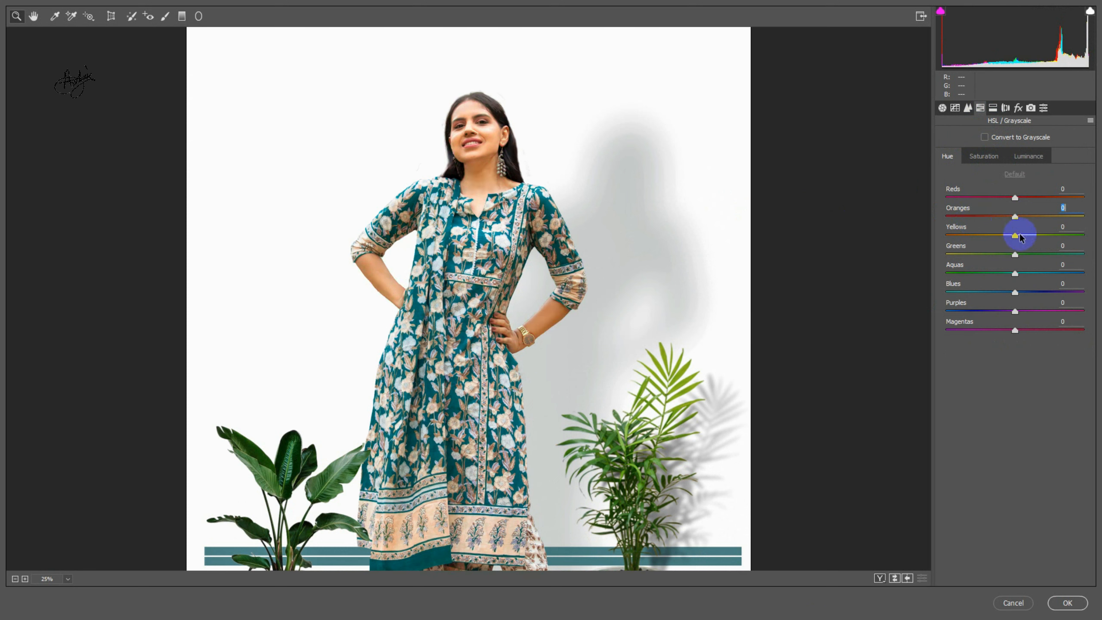
mouse_move(1013, 234)
mouse_down()
mouse_move(1074, 228)
mouse_move(955, 227)
mouse_move(1031, 225)
mouse_move(1021, 226)
mouse_up()
click(1026, 158)
click(1026, 235)
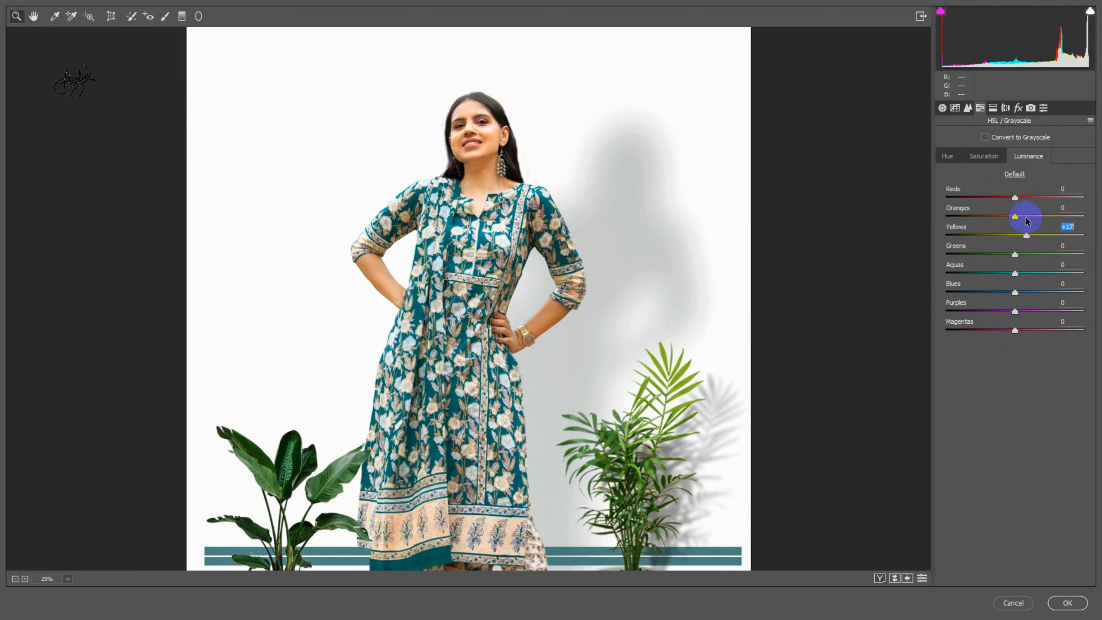
- Set HSL luminance to Oranges +16 and Reds -12, saturation to Reds +40 and Blues +33, and apply the Camera Raw Filter
click(1025, 216)
click(981, 155)
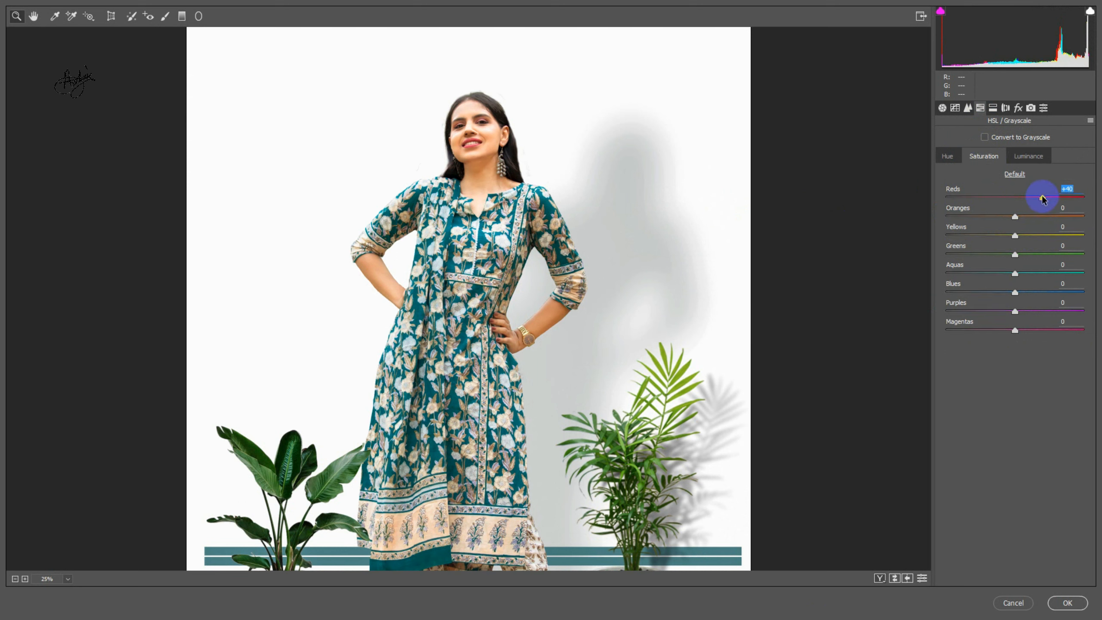
click(1028, 156)
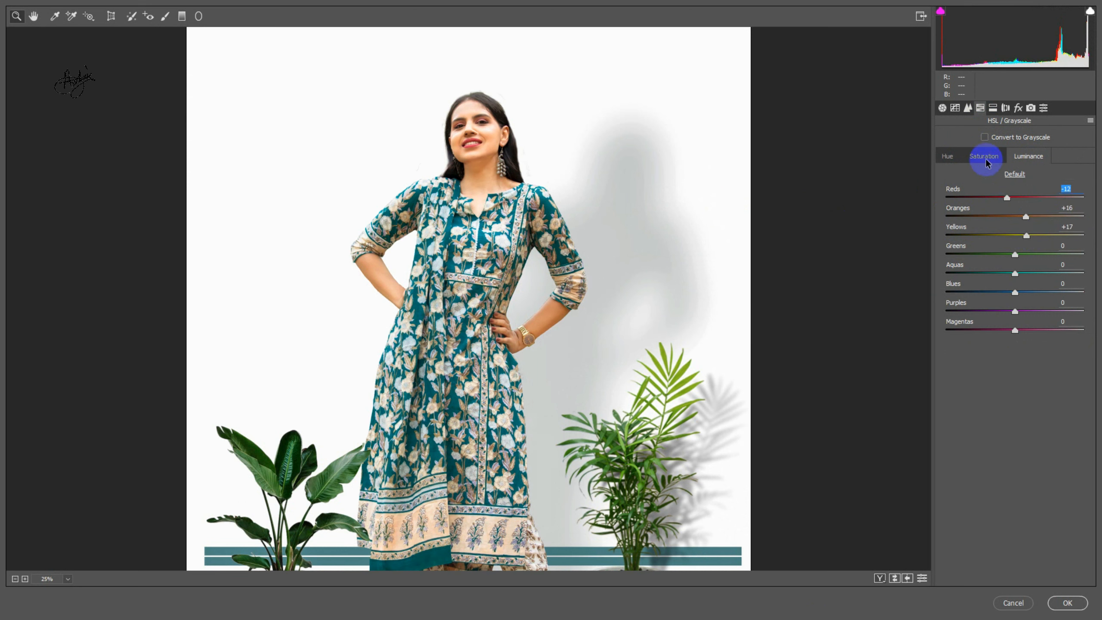
drag(1014, 292, 1034, 267)
click(995, 156)
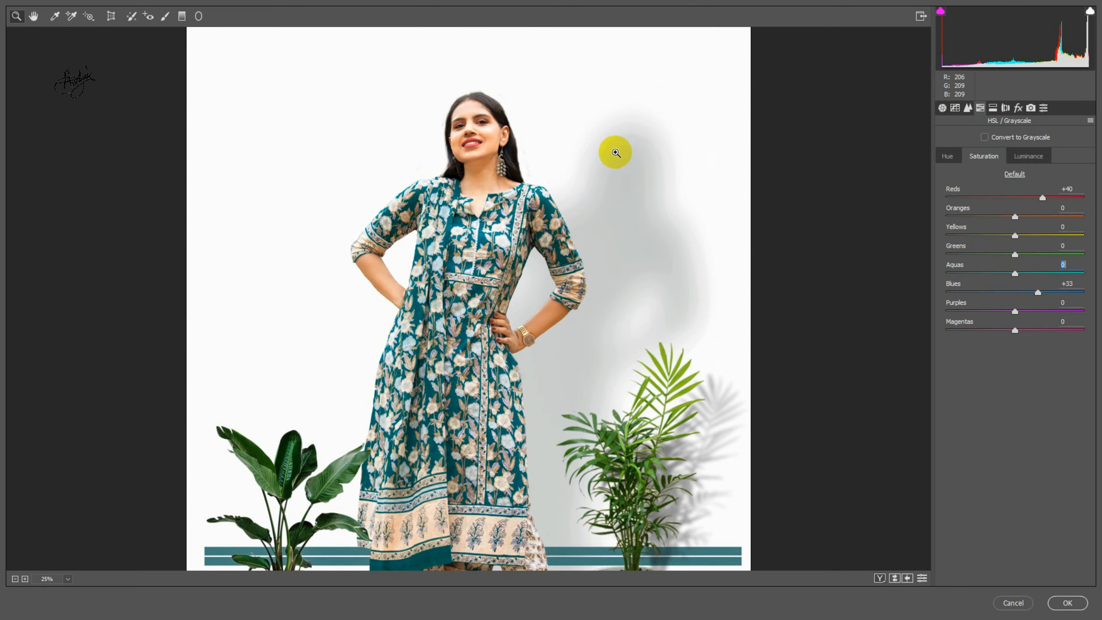
scroll(615, 152, up, 3)
click(1066, 603)
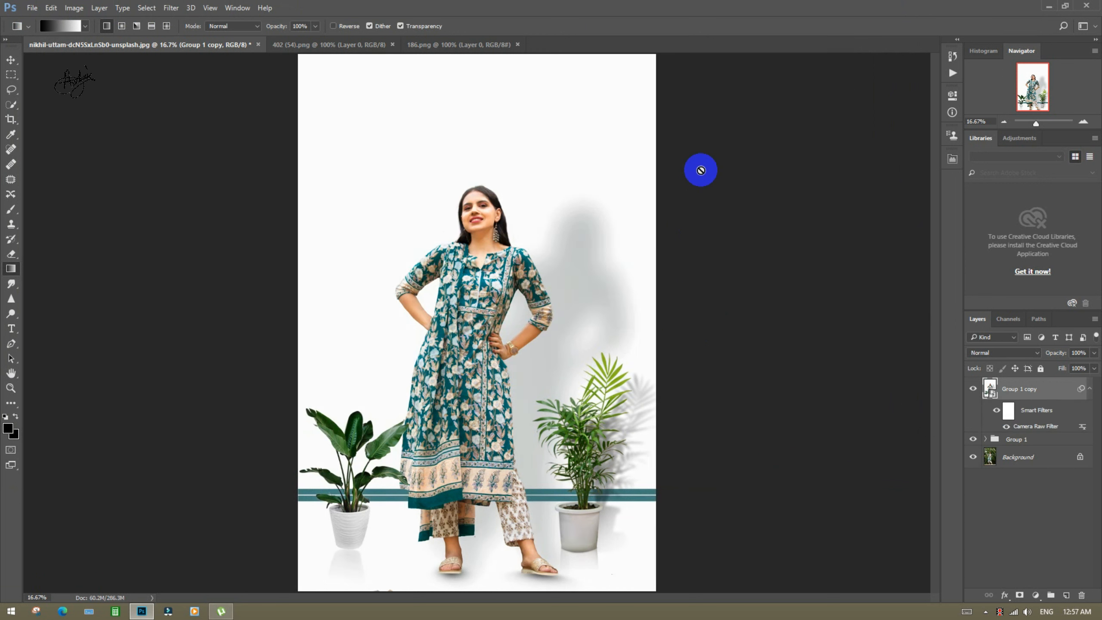
- Take the Burn tool to the woman's head on the Group 1 copy layer and rasterize its smart object
click(11, 388)
drag(469, 171, 553, 286)
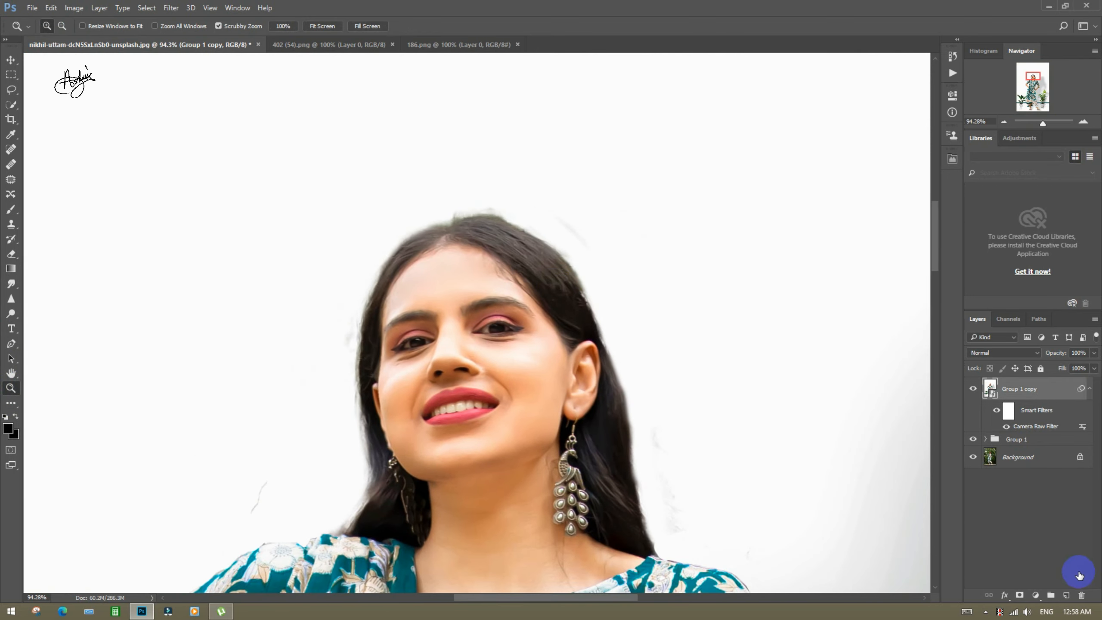
click(15, 271)
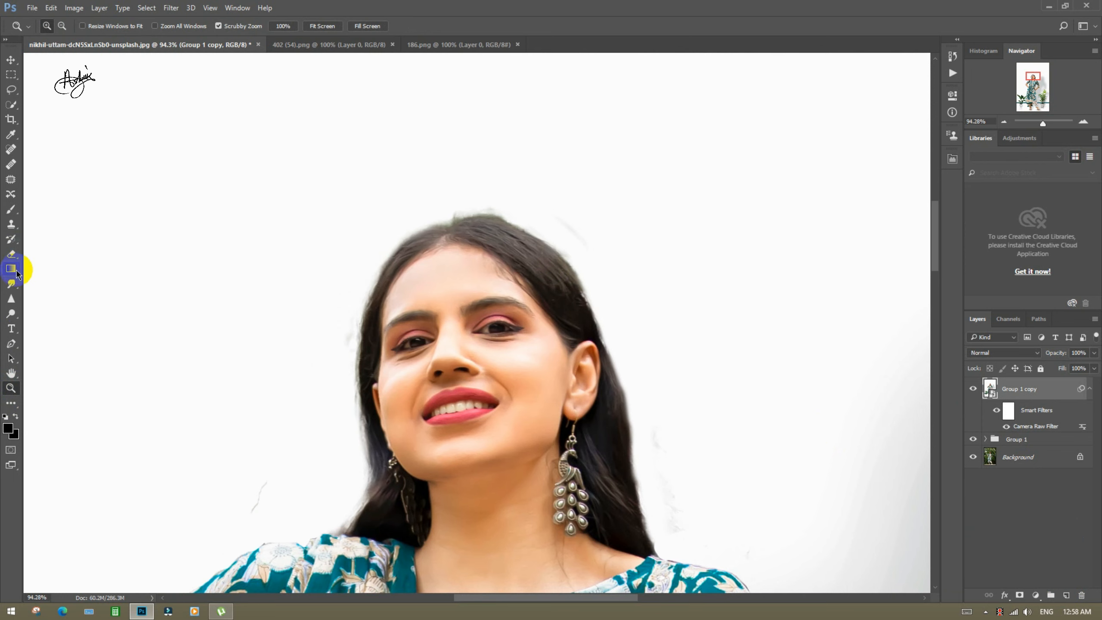
right_click(10, 313)
click(48, 322)
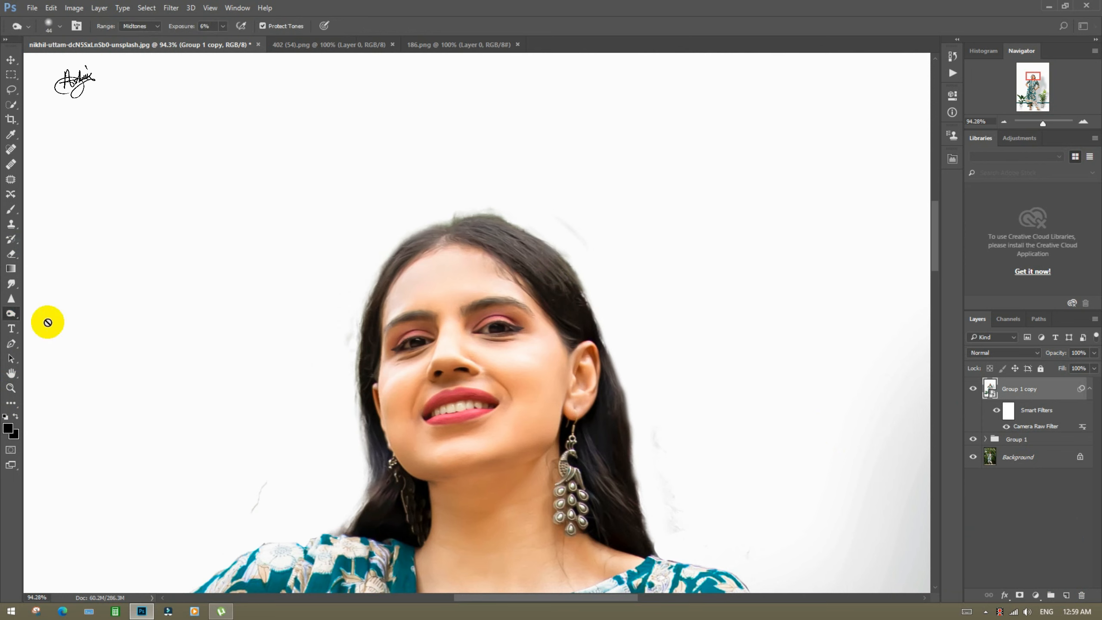
click(263, 276)
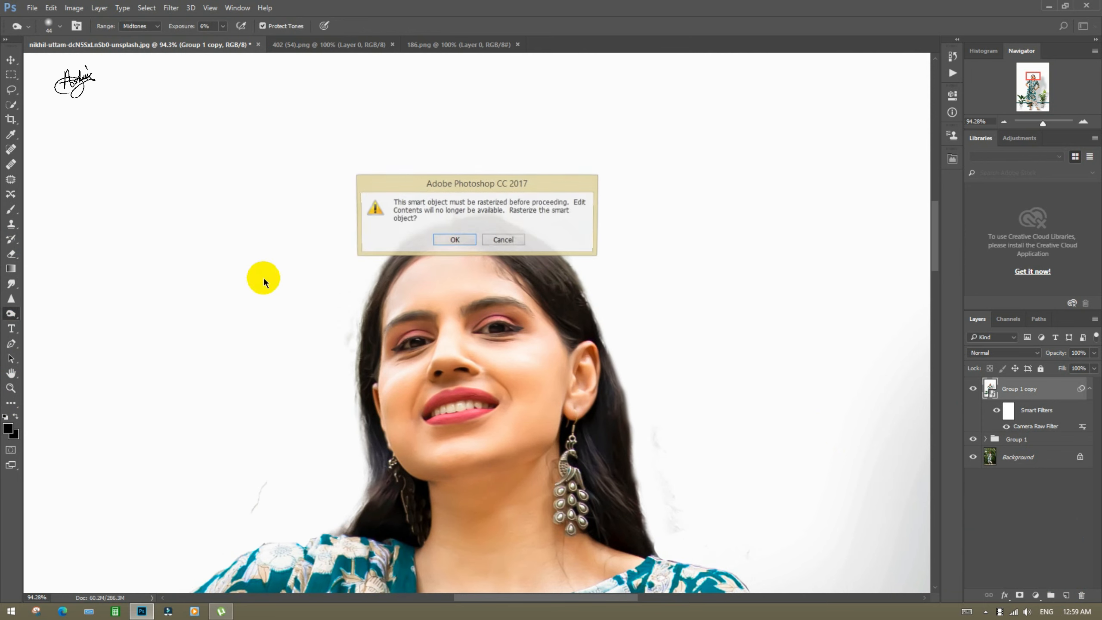
click(462, 238)
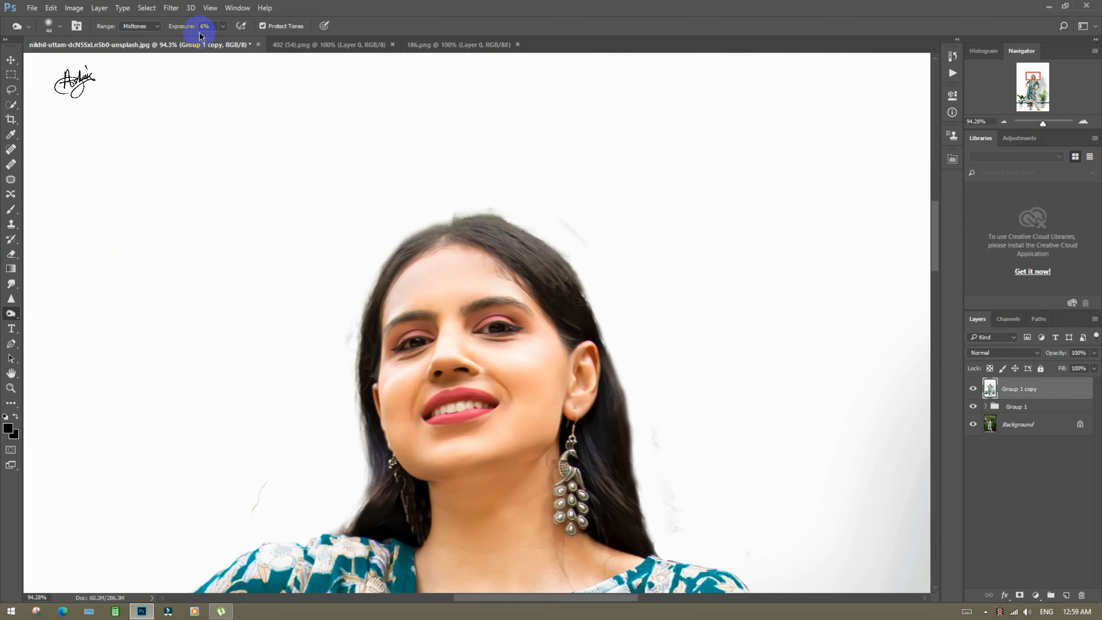
- Darken the woman's hair with the Burn tool at 19% exposure, working on the Midtones range and on the Shadows range
drag(185, 32, 191, 31)
mouse_move(488, 238)
mouse_down()
mouse_move(538, 263)
mouse_move(495, 225)
mouse_move(568, 289)
mouse_move(519, 236)
mouse_move(548, 265)
mouse_move(494, 228)
mouse_move(428, 228)
mouse_move(407, 250)
mouse_move(480, 227)
mouse_move(431, 242)
mouse_move(377, 308)
mouse_move(415, 257)
mouse_up()
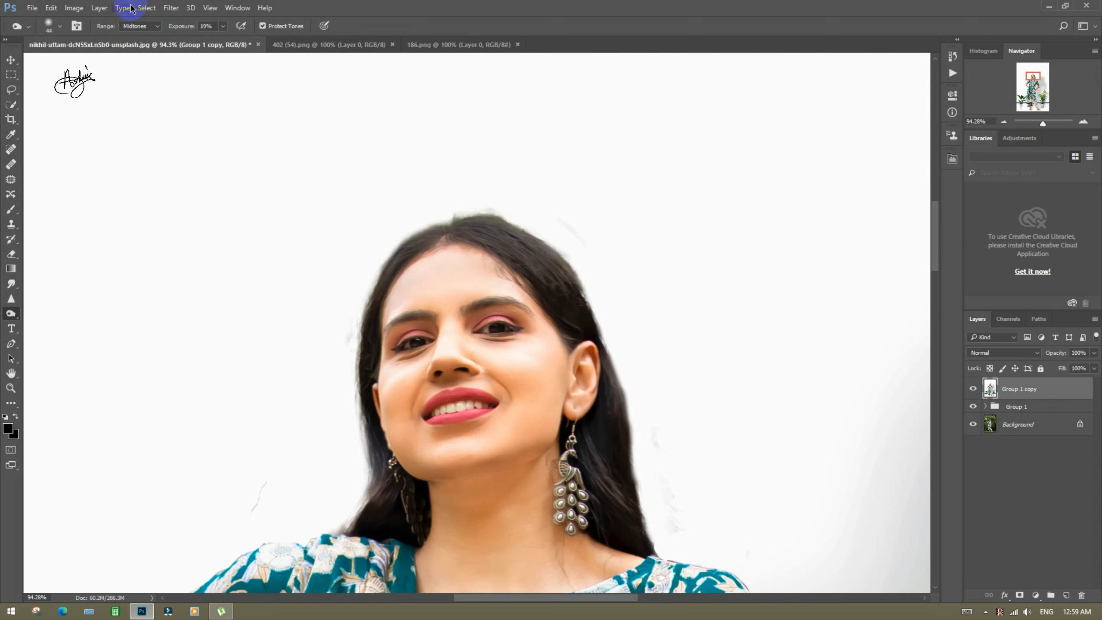
click(139, 26)
click(136, 38)
mouse_move(460, 221)
mouse_down()
mouse_move(560, 287)
mouse_move(469, 229)
mouse_move(474, 220)
mouse_move(385, 278)
mouse_move(368, 364)
mouse_move(385, 455)
mouse_move(375, 442)
mouse_move(375, 492)
mouse_move(575, 527)
mouse_move(613, 443)
mouse_move(596, 418)
mouse_move(599, 458)
mouse_move(607, 354)
mouse_move(489, 226)
mouse_move(477, 231)
mouse_move(571, 267)
mouse_move(529, 231)
mouse_move(583, 283)
mouse_move(560, 258)
mouse_move(444, 232)
mouse_move(437, 218)
mouse_move(500, 215)
mouse_move(417, 253)
mouse_move(509, 261)
mouse_up()
drag(591, 328, 572, 334)
mouse_move(395, 505)
mouse_down()
mouse_move(367, 439)
mouse_move(376, 509)
mouse_move(383, 455)
mouse_move(347, 535)
mouse_move(391, 486)
mouse_up()
key(ctrl+0)
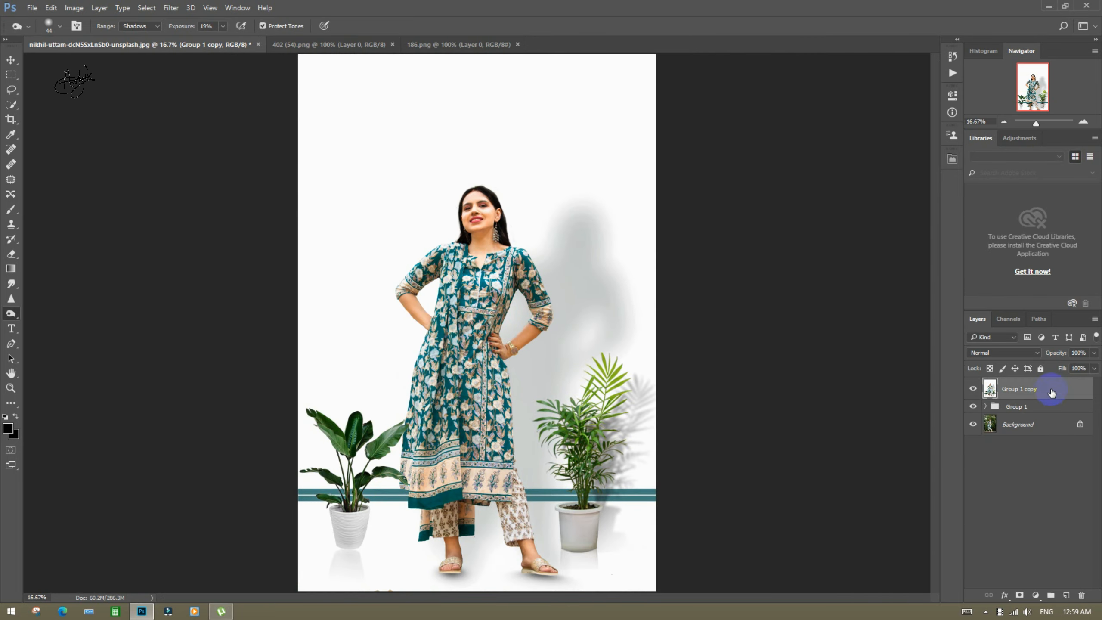
- Move the Group 1 copy layer into Group 1, above Layer 3 copy
click(985, 406)
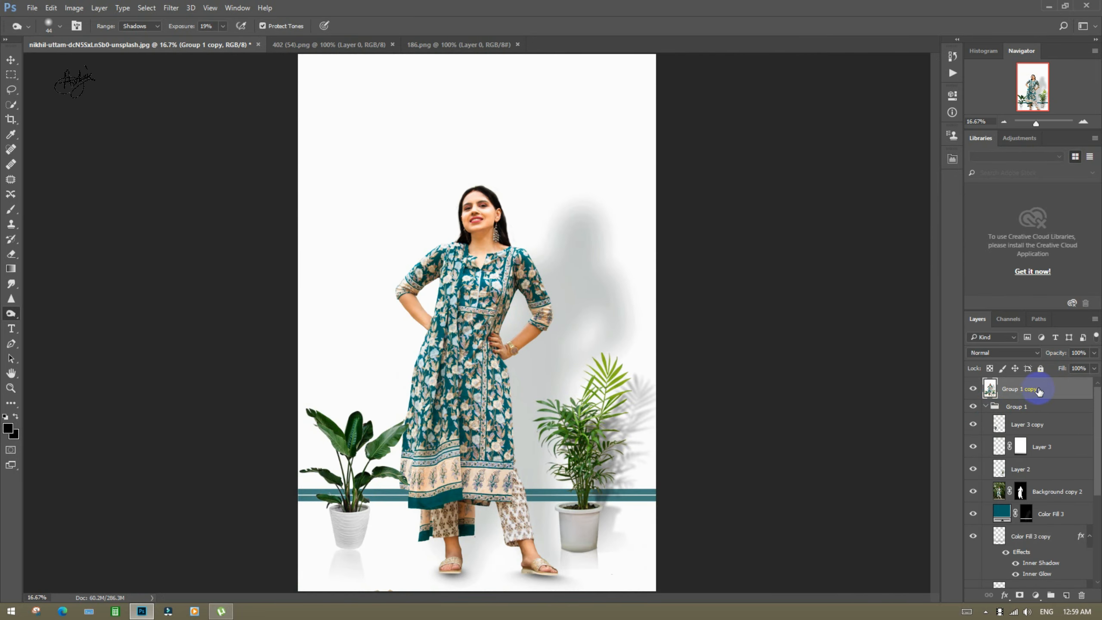
drag(1038, 389, 1048, 410)
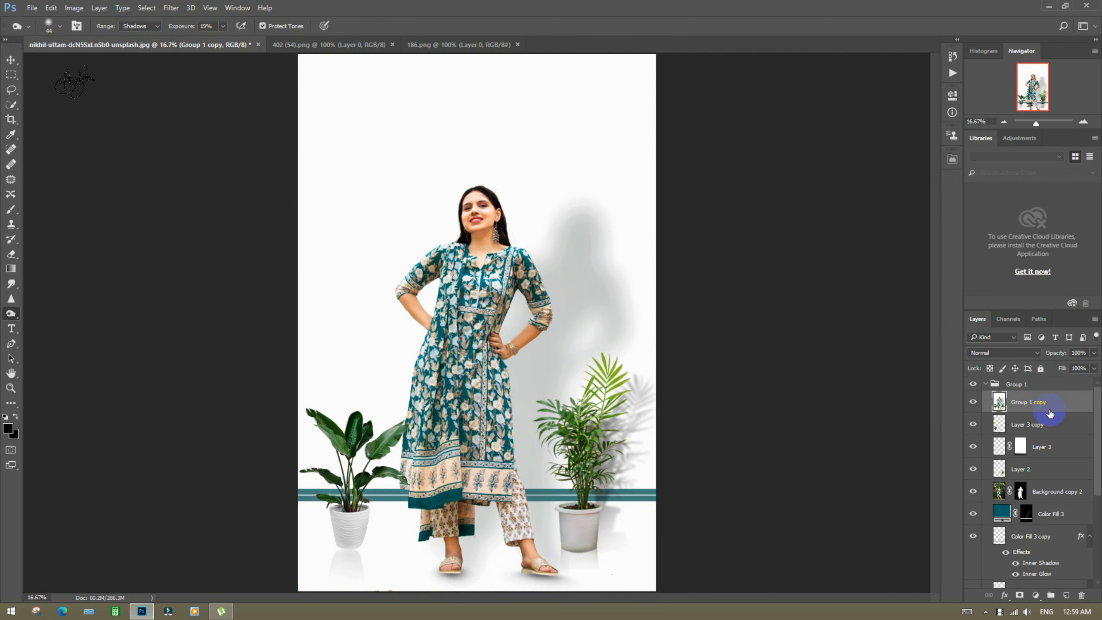
key(ctrl+minus)
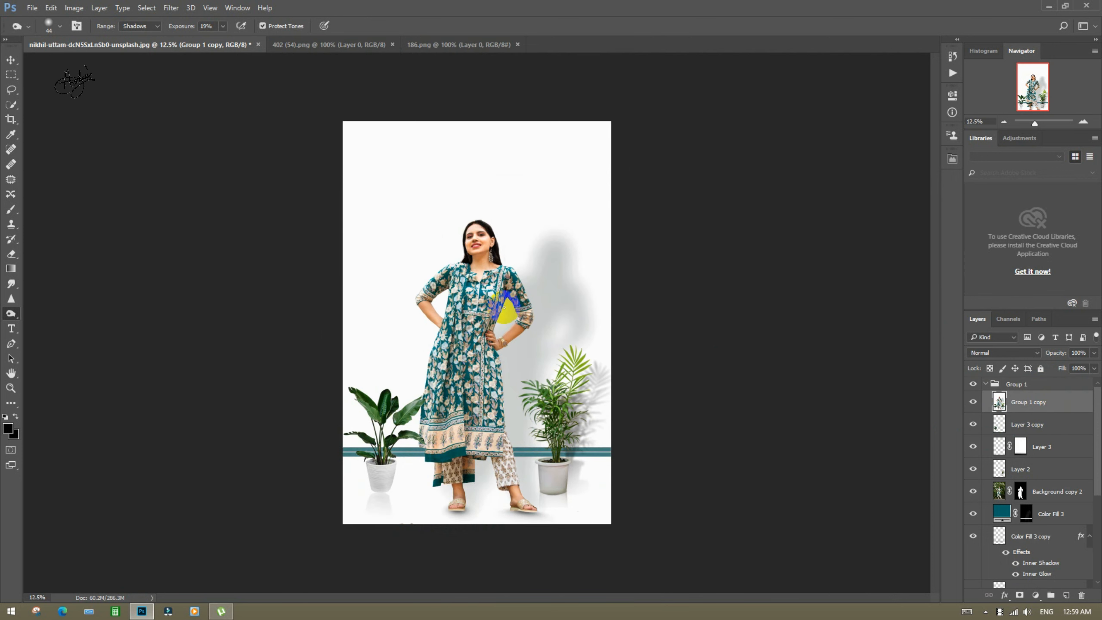
click(11, 388)
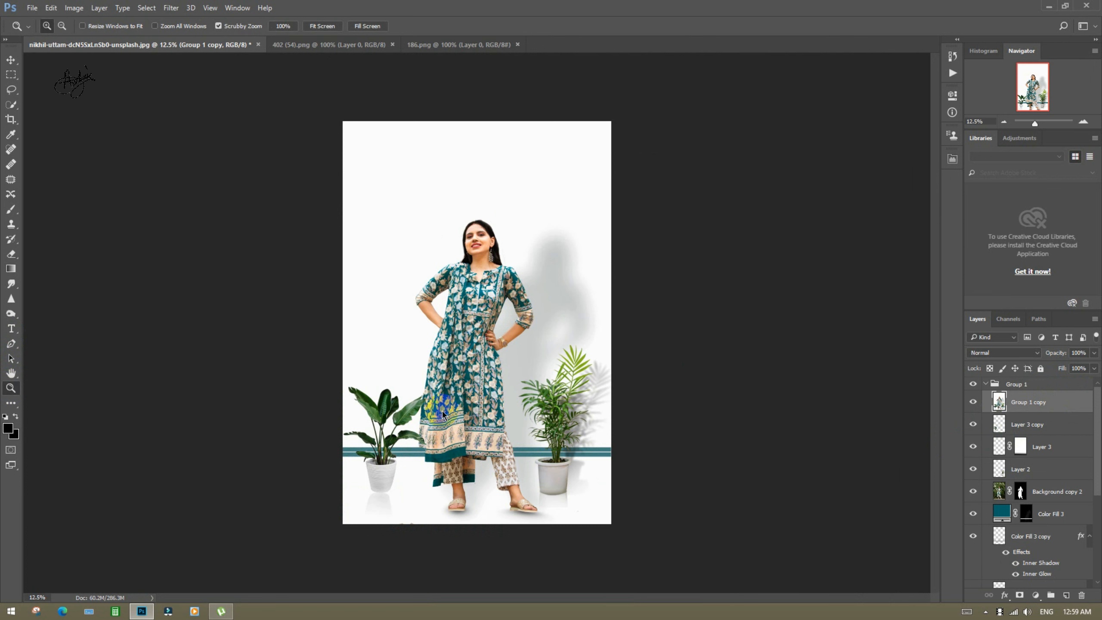
click(526, 287)
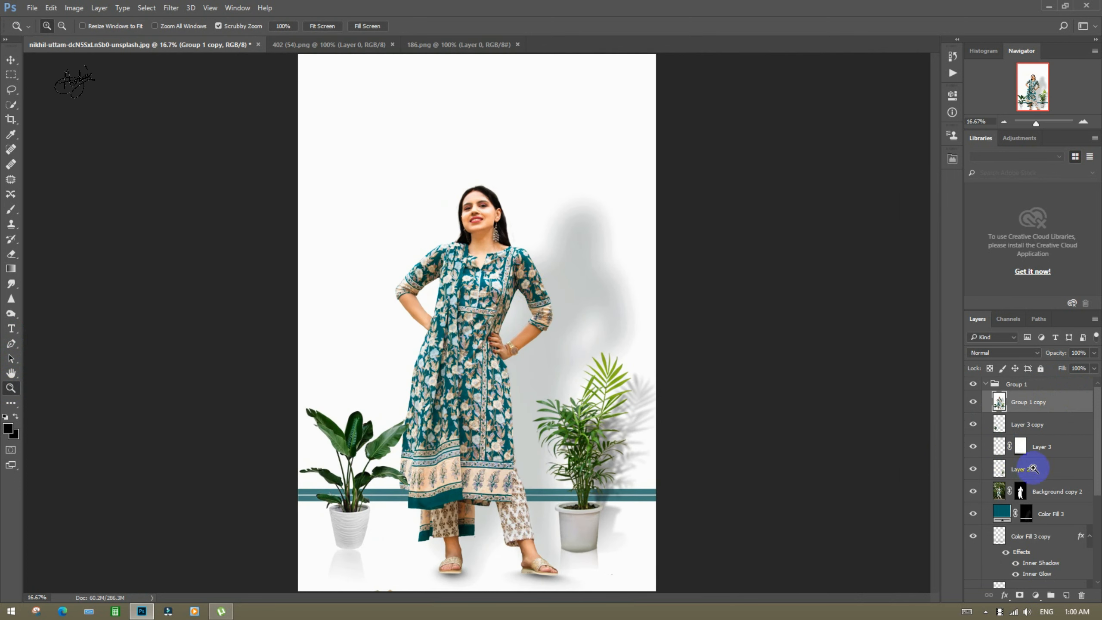
- Add a Color Balance adjustment layer above Group 1 copy and set its midtones Yellow–Blue balance to -2
click(1035, 595)
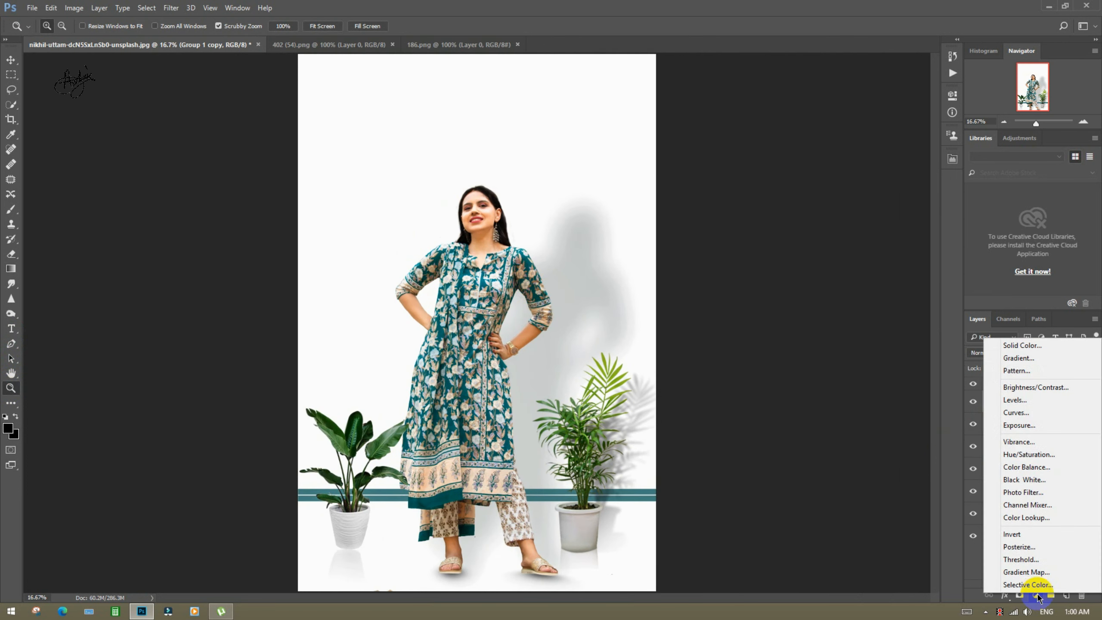
click(1023, 467)
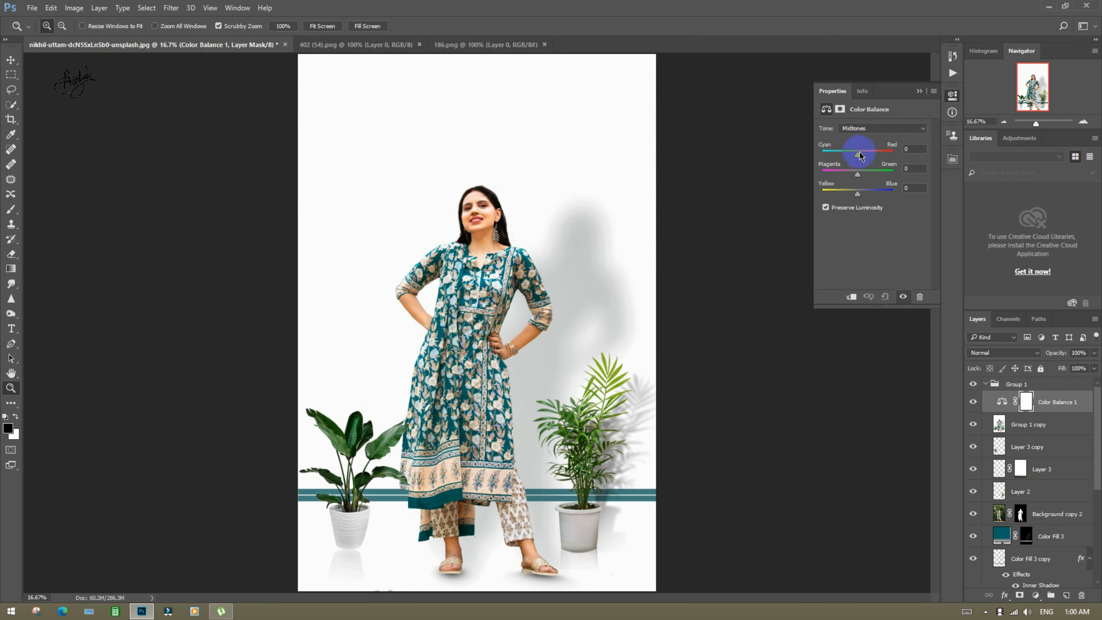
drag(863, 153, 855, 154)
- Set the Color Balance shadows to +13 towards red and fine-tune their Yellow–Blue and Magenta–Green balance
click(856, 128)
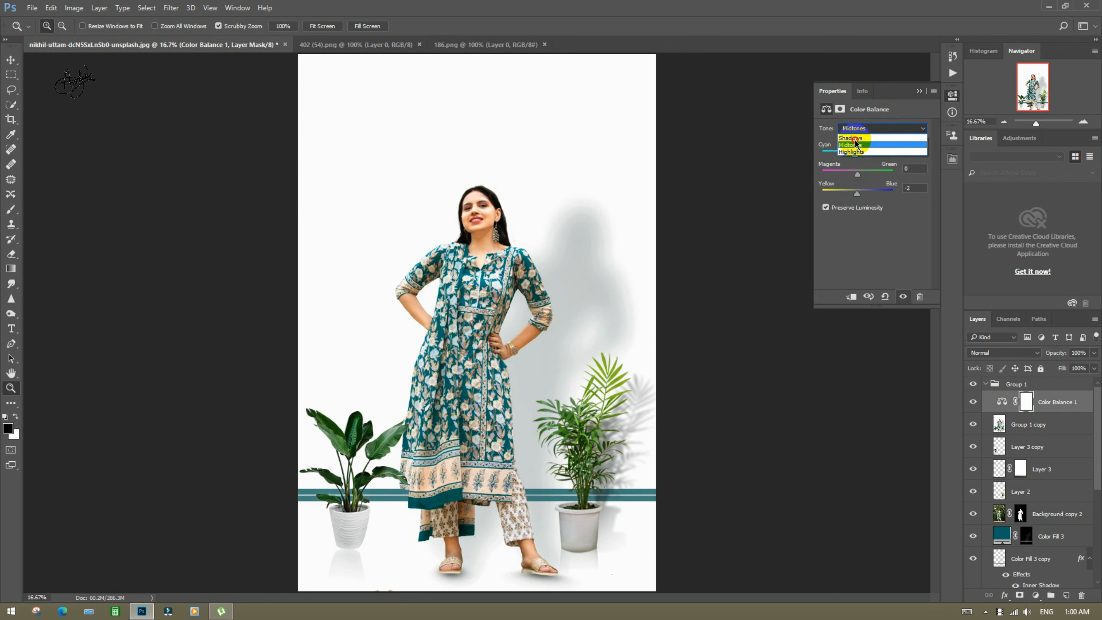
click(854, 138)
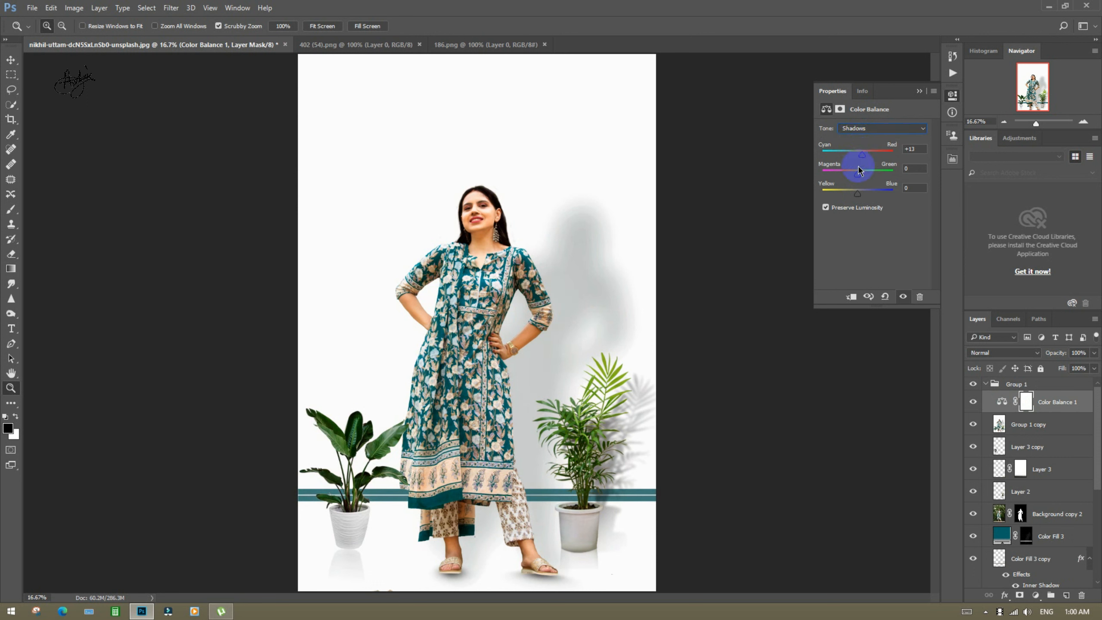
drag(858, 193, 862, 193)
drag(863, 174, 857, 174)
click(918, 91)
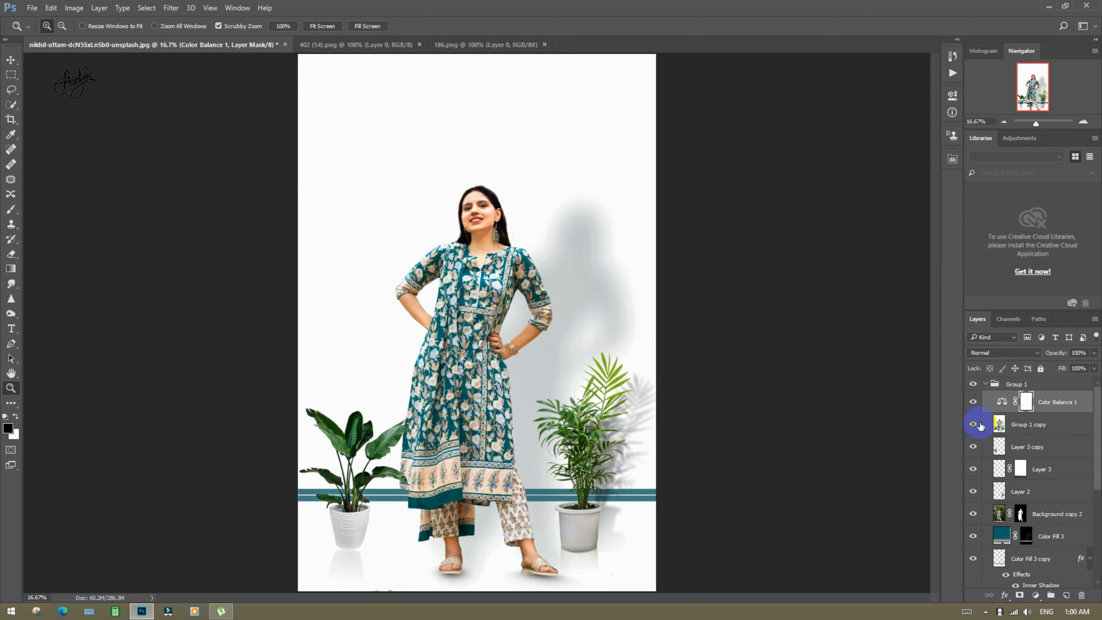
- Collapse Group 1 and toggle its visibility several times to compare the finished composition with the original photo
click(985, 383)
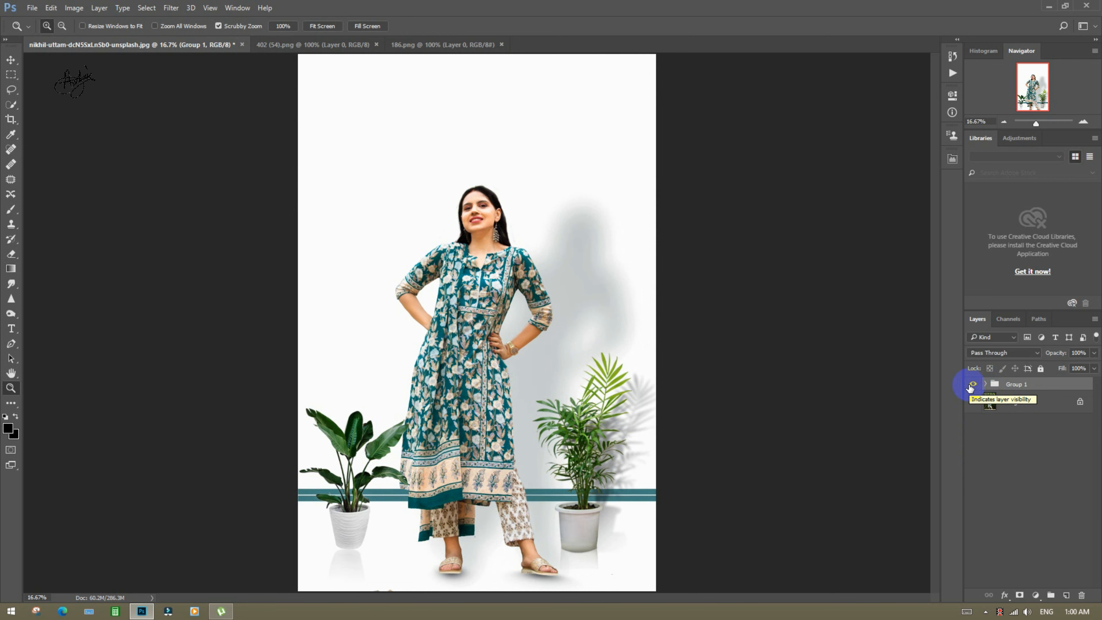
click(972, 384)
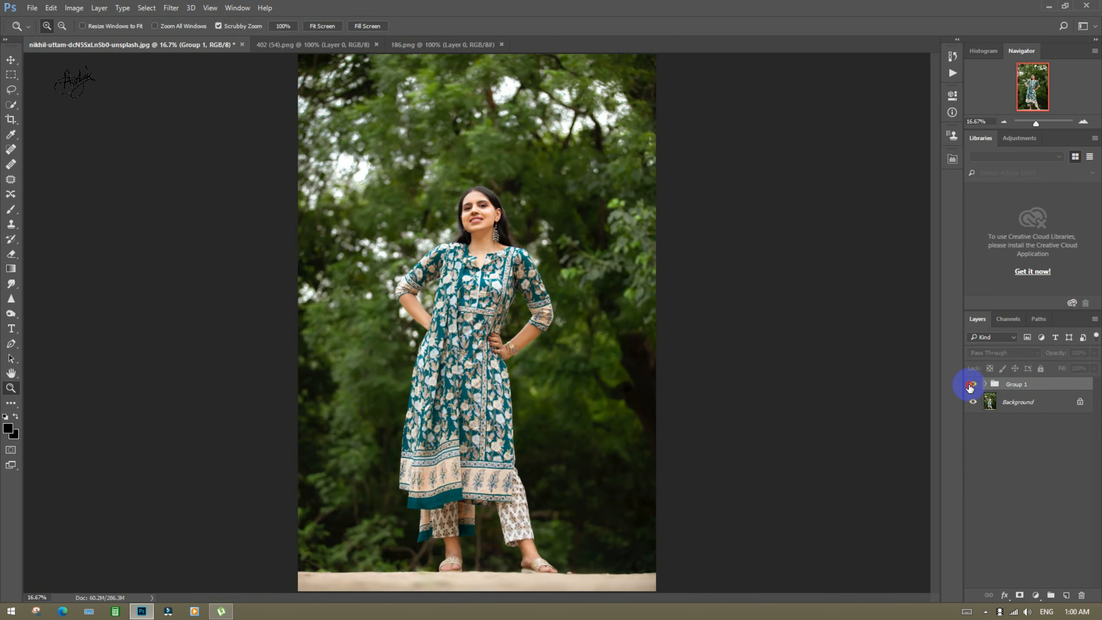
click(972, 384)
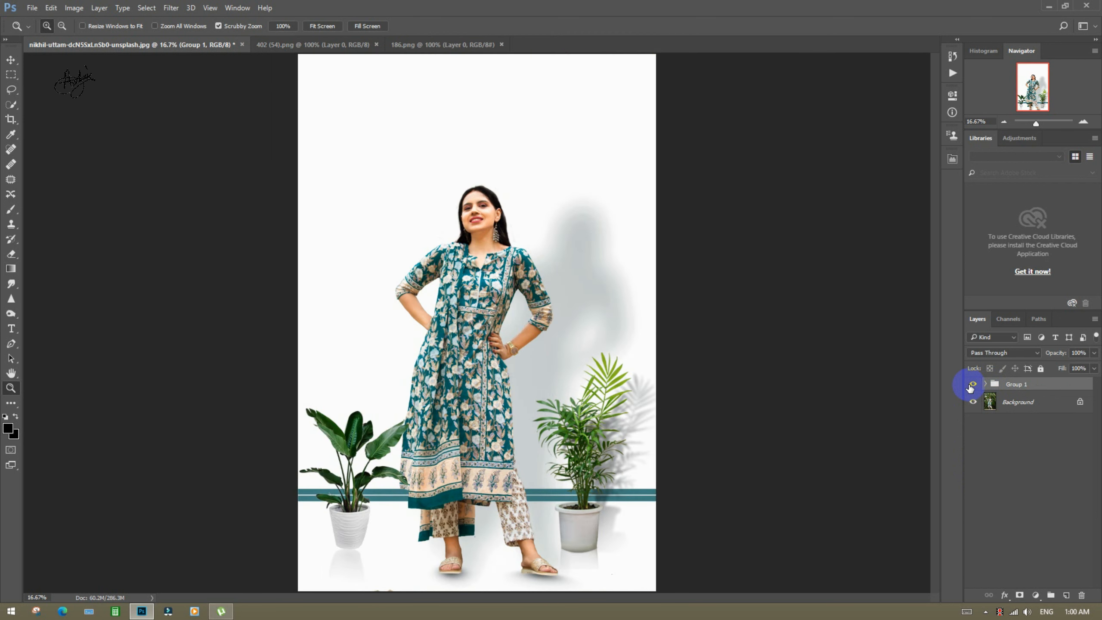
click(971, 384)
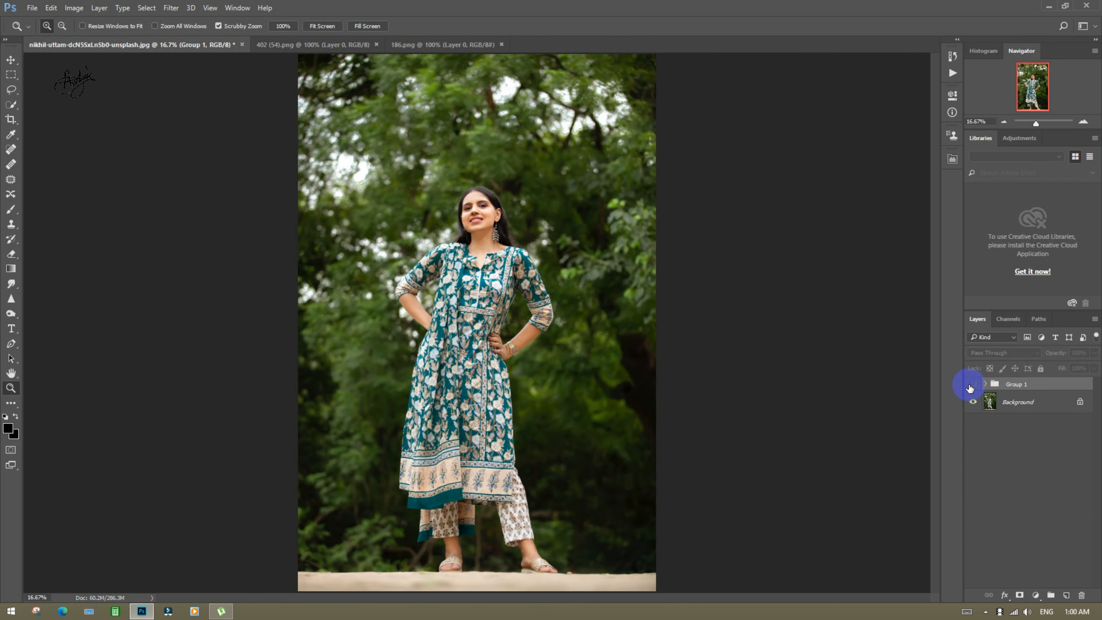
click(970, 385)
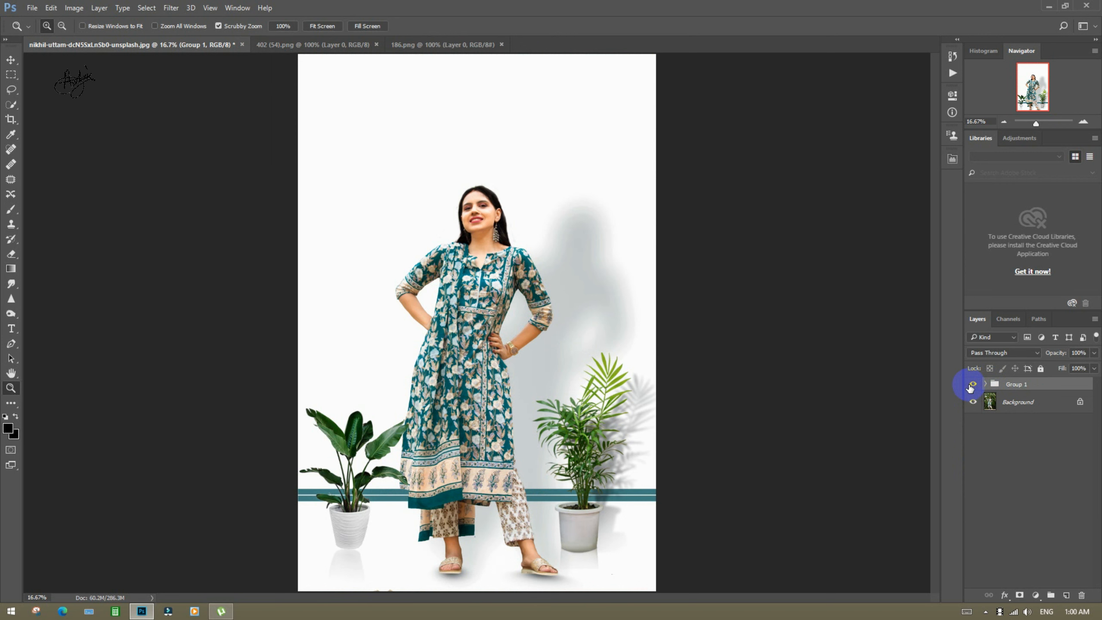
click(971, 384)
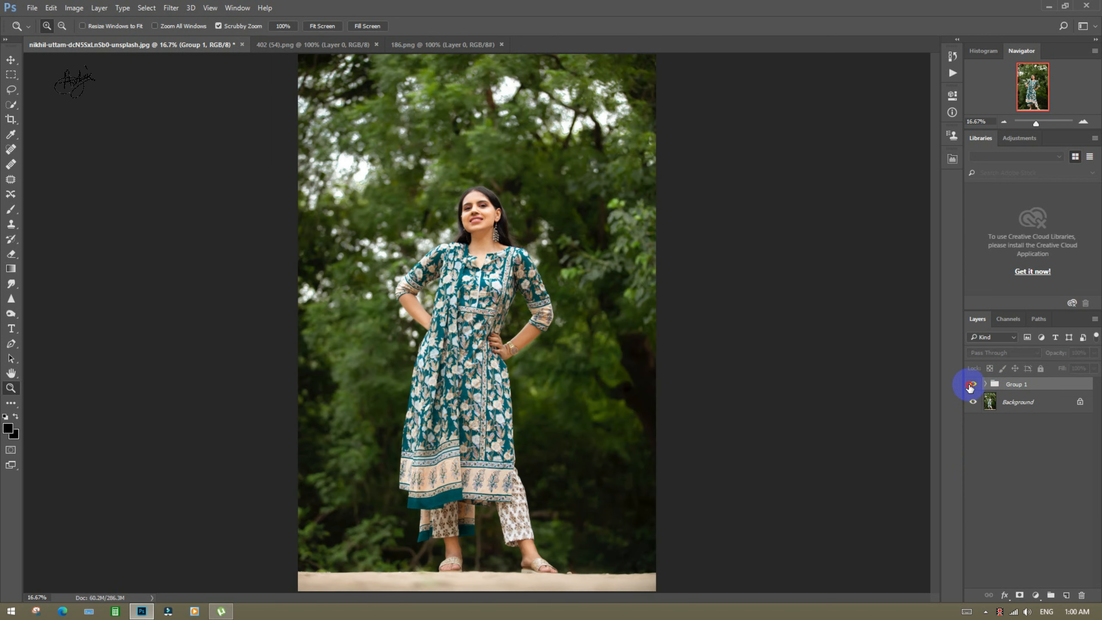
click(970, 385)
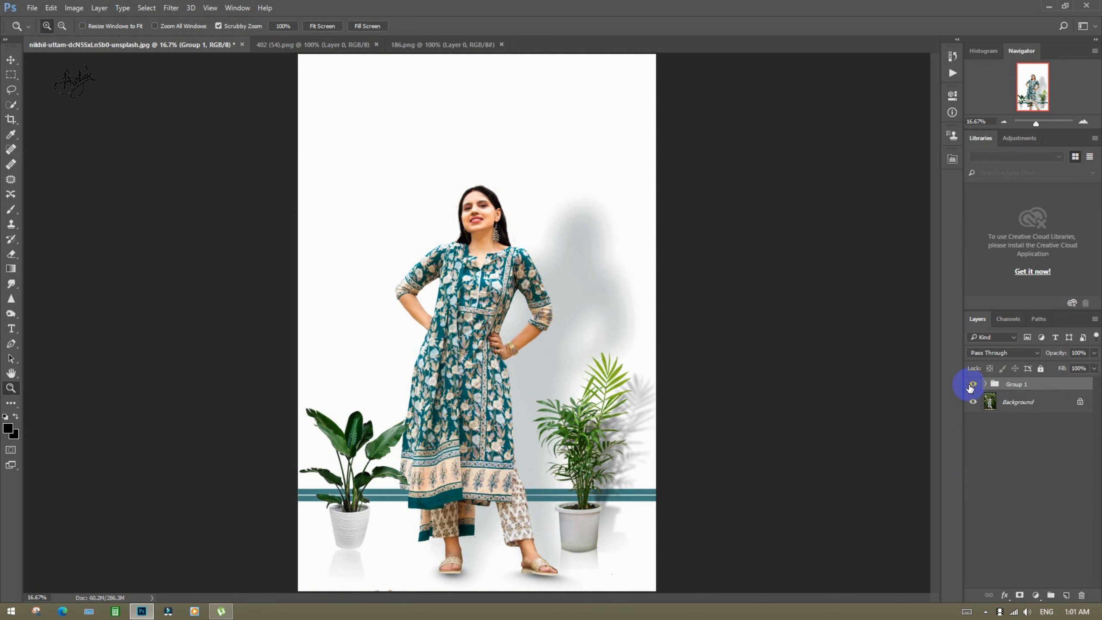